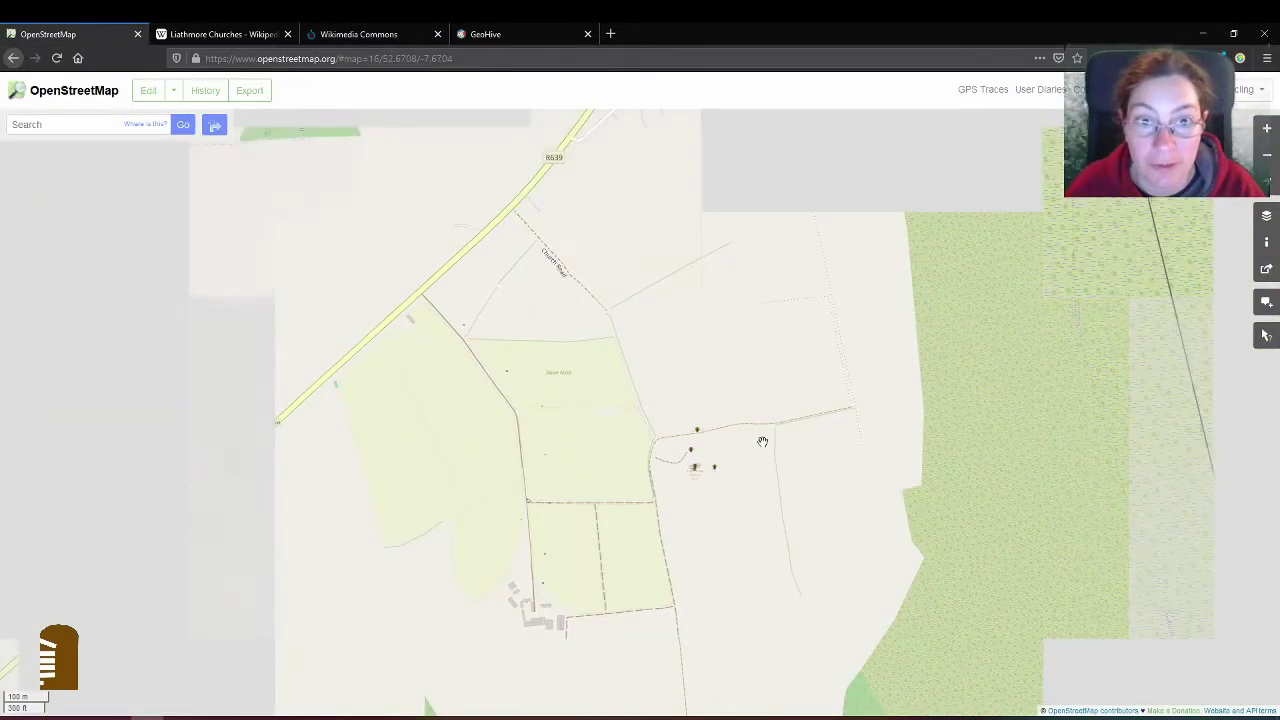
# Step: Pan and zoom the OpenStreetMap view toward the Liathmore church markers
pyautogui.moveTo(757, 437); pyautogui.dragTo(675, 441)
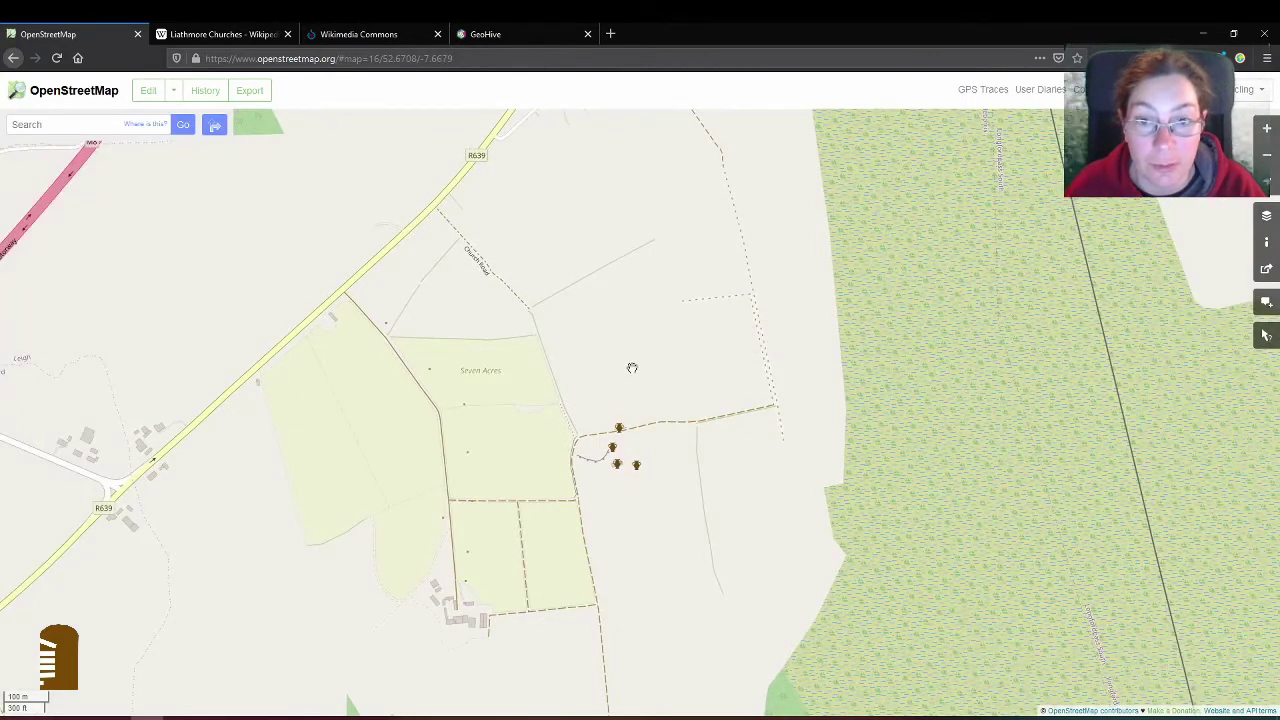
pyautogui.scroll(-1, 635, 402)
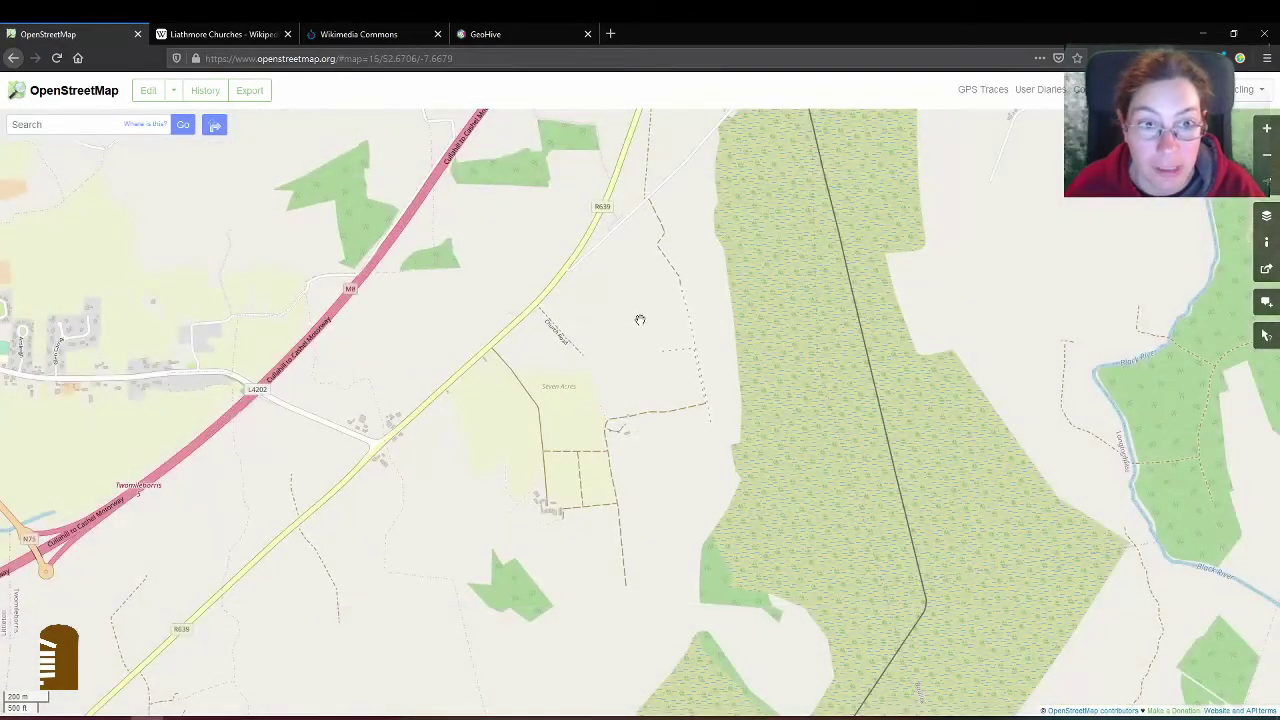
pyautogui.moveTo(634, 311); pyautogui.dragTo(660, 309)
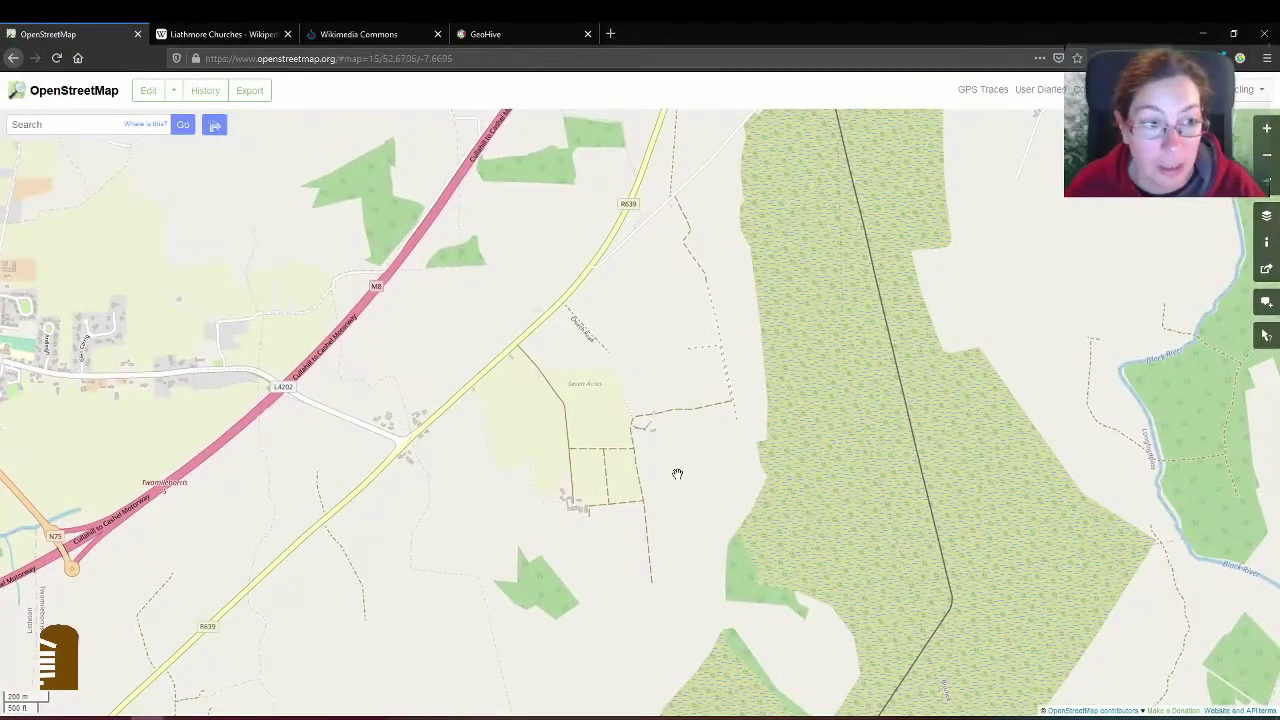
pyautogui.scroll(1, 657, 461)
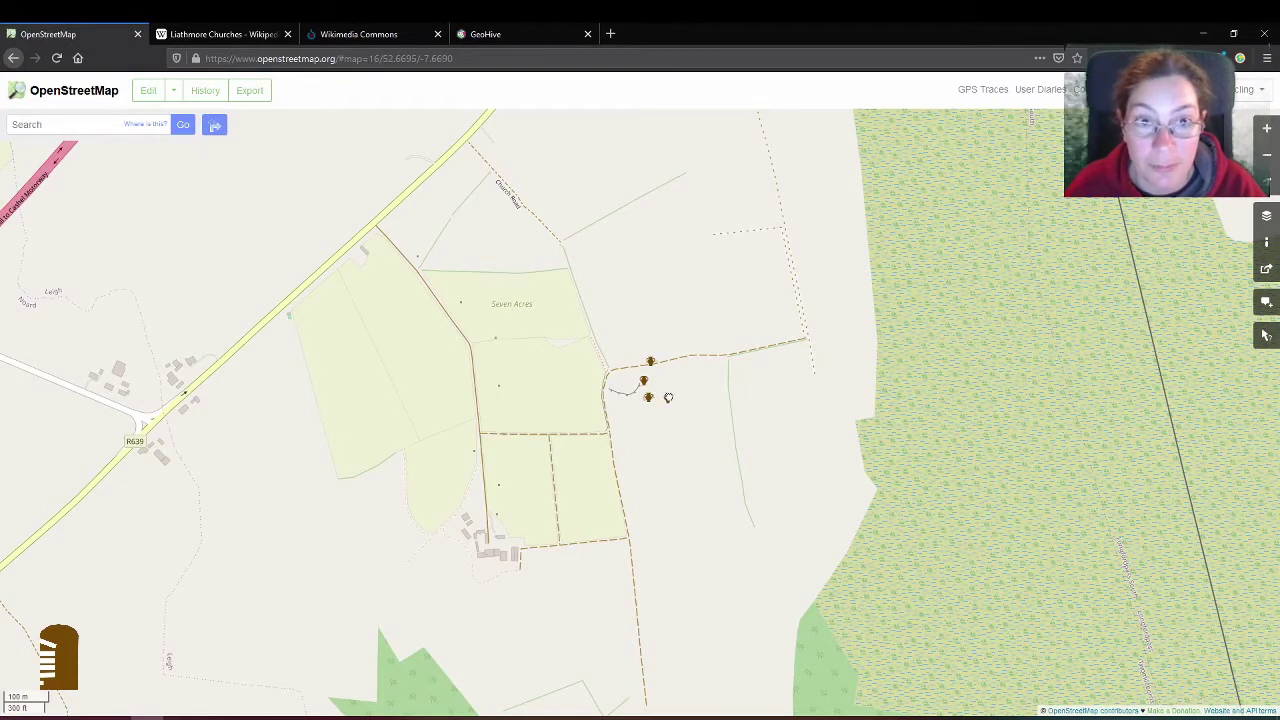
pyautogui.moveTo(666, 397); pyautogui.dragTo(623, 417)
pyautogui.scroll(1, 600, 419)
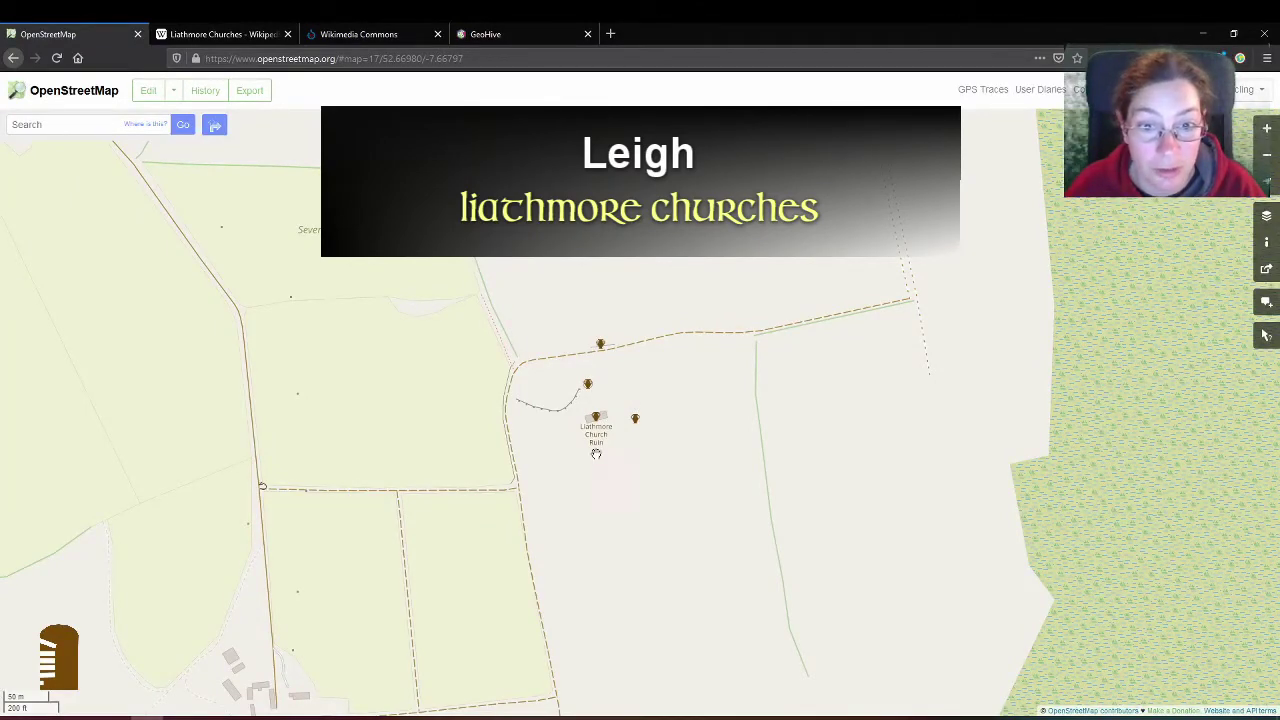
pyautogui.moveTo(596, 454); pyautogui.dragTo(634, 424)
pyautogui.scroll(-1, 613, 446)
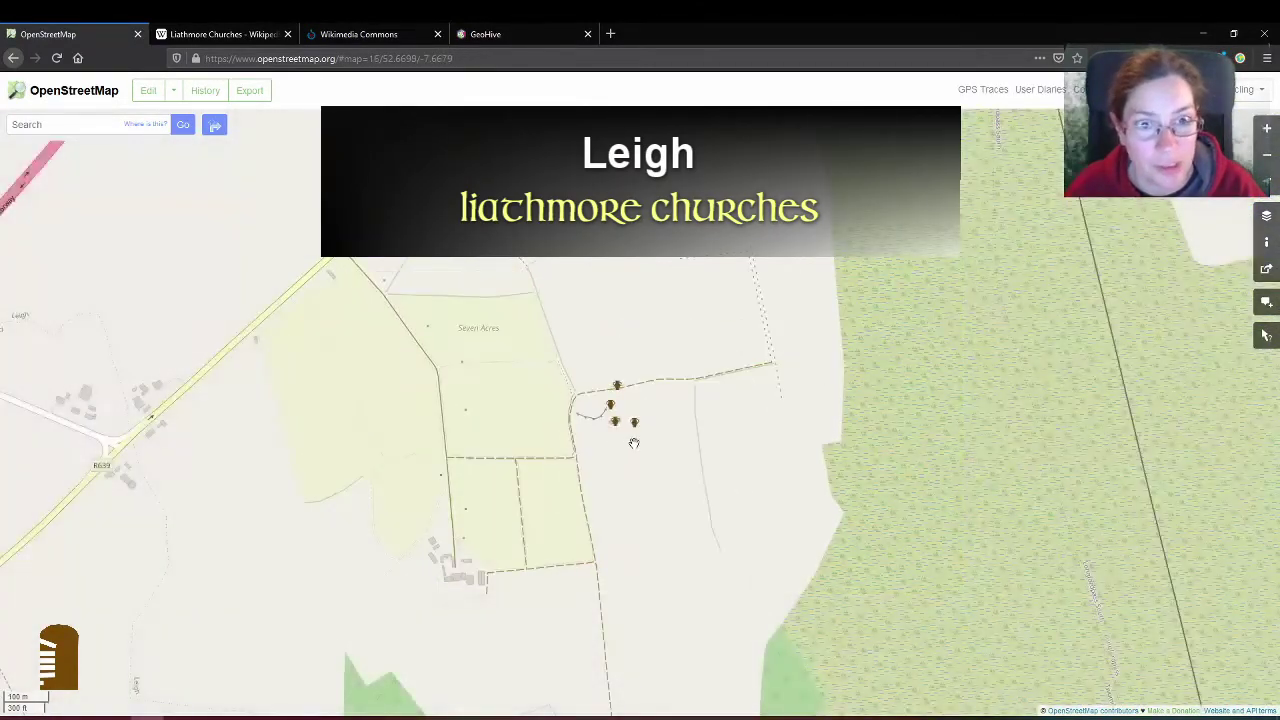
pyautogui.scroll(-1, 597, 503)
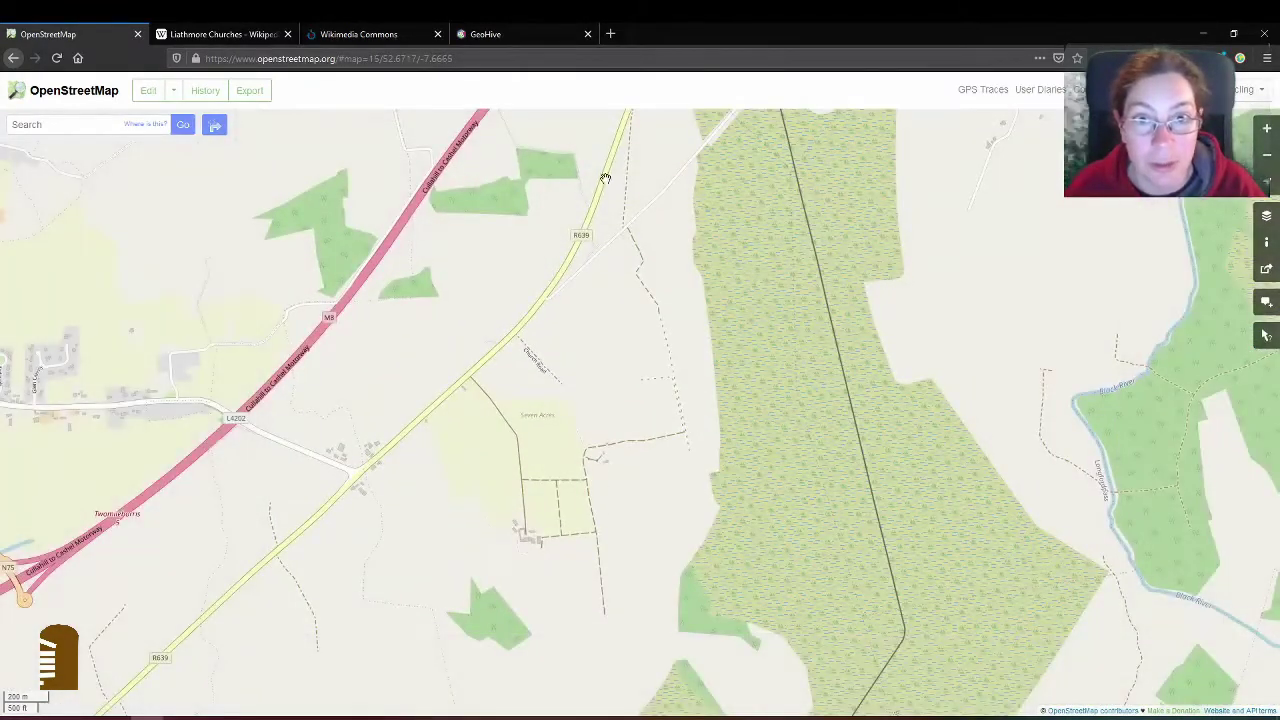
# Step: Zoom in on the Seven Acres fields and centre the Liathmore Church Ruin
pyautogui.moveTo(606, 178); pyautogui.dragTo(564, 364)
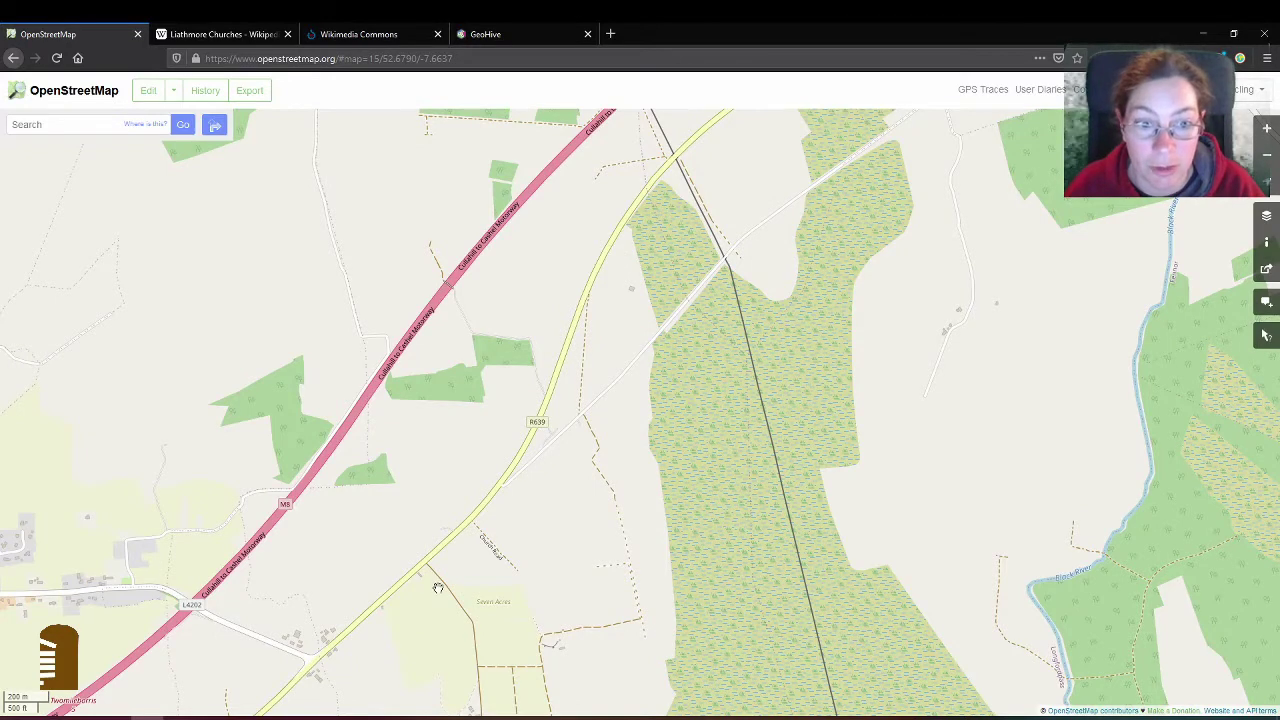
pyautogui.moveTo(467, 587); pyautogui.dragTo(383, 370)
pyautogui.scroll(1, 383, 370)
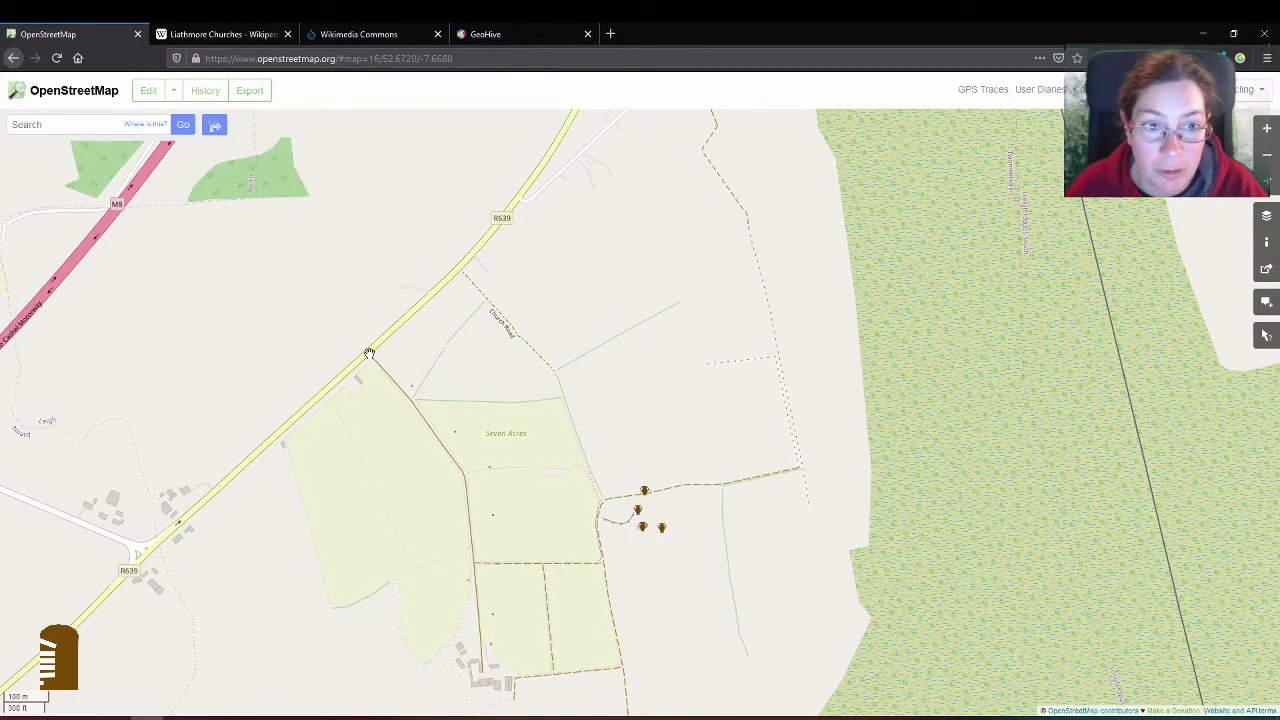
pyautogui.moveTo(476, 474); pyautogui.dragTo(452, 360)
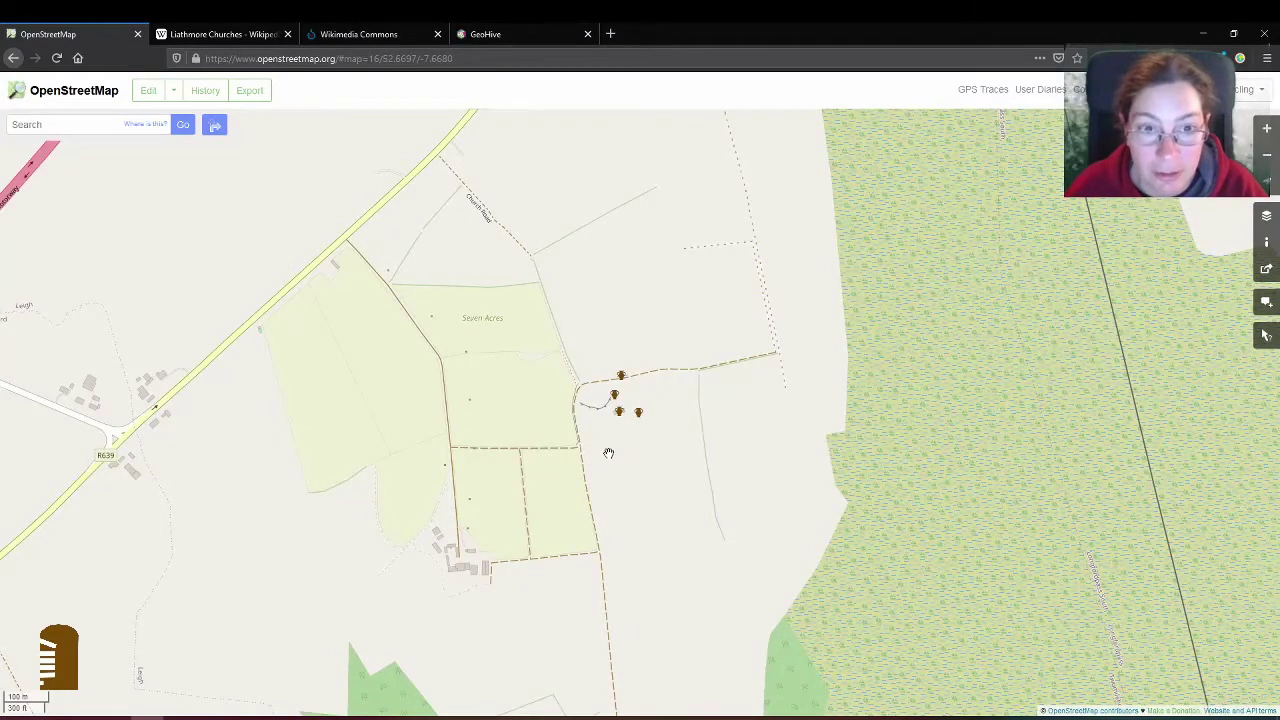
pyautogui.scroll(2, 452, 500)
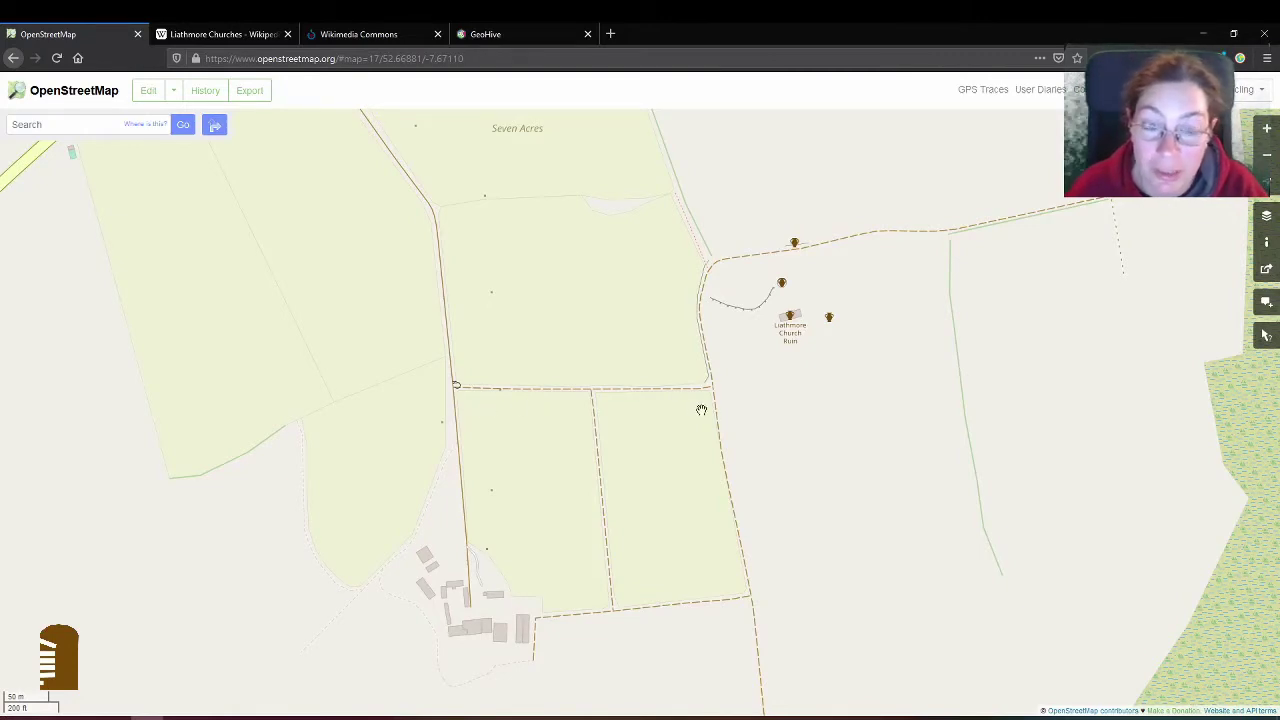
pyautogui.moveTo(691, 417); pyautogui.dragTo(463, 483)
pyautogui.scroll(1, 538, 425)
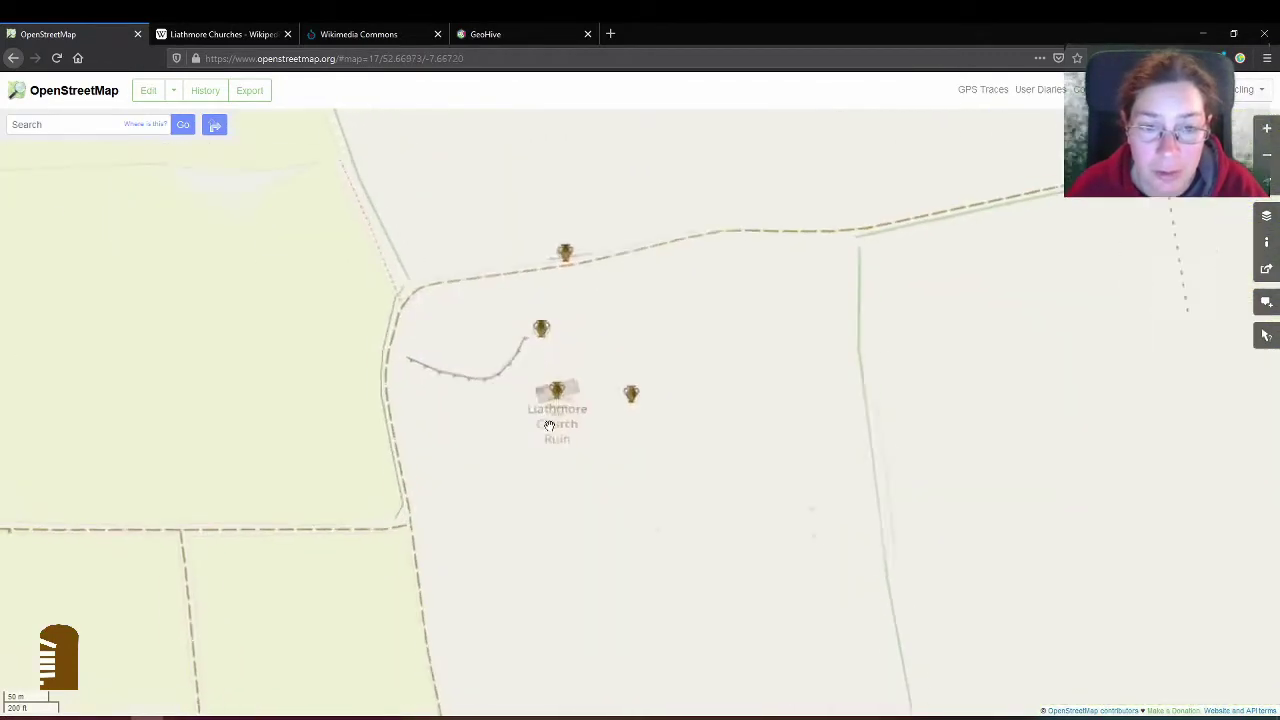
pyautogui.moveTo(580, 400); pyautogui.dragTo(577, 486)
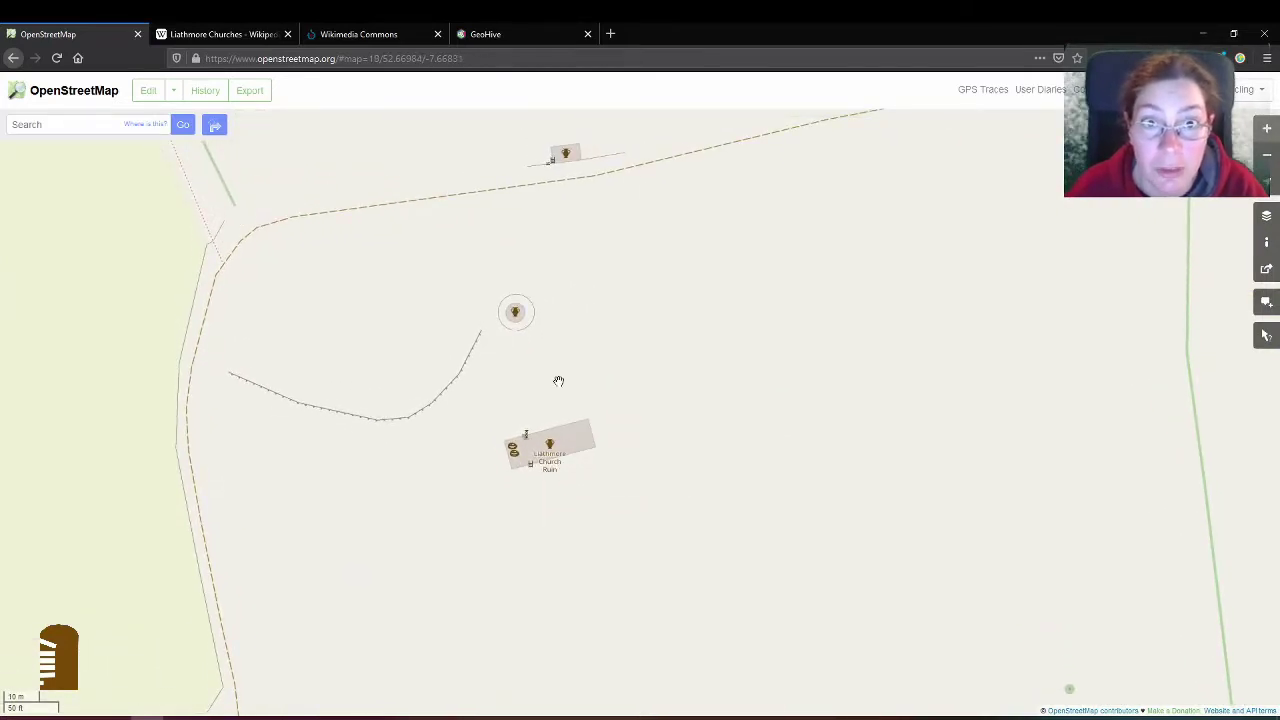
pyautogui.moveTo(568, 452); pyautogui.dragTo(585, 437)
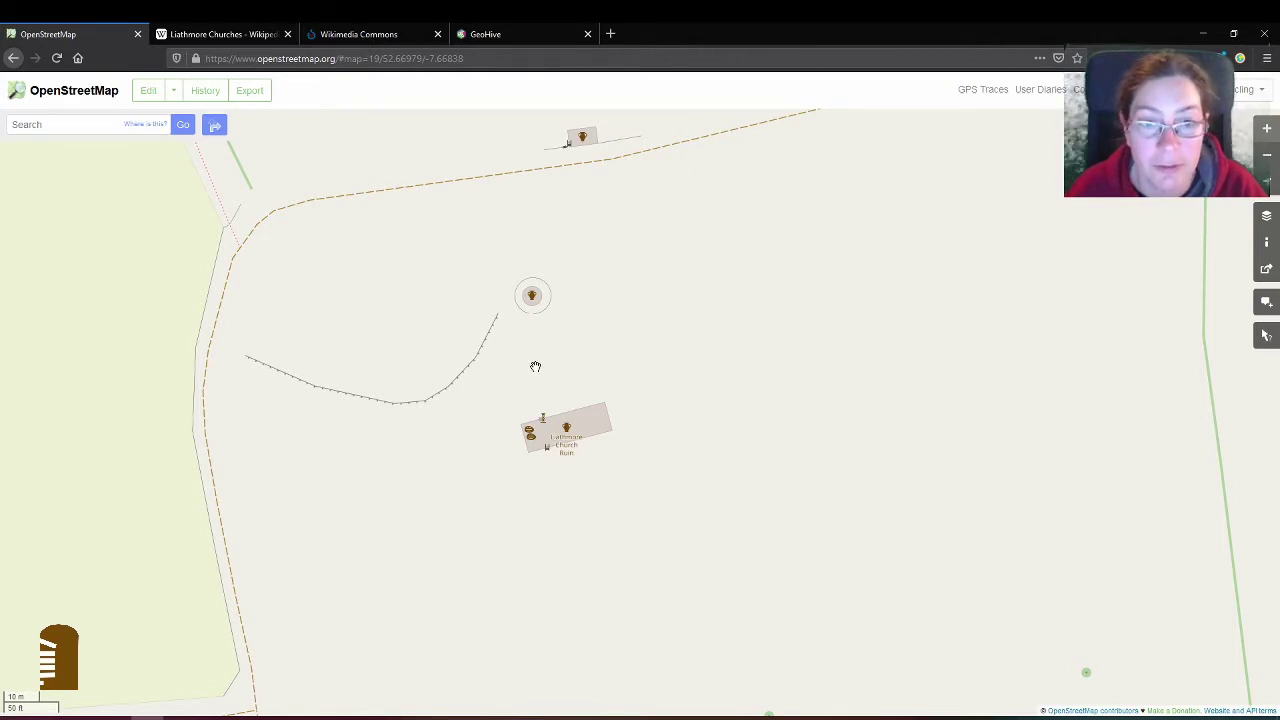
pyautogui.scroll(-2, 535, 366)
# Step: Zoom the GeoHive aerial map onto the church ruin, centred with the circular feature to its north
pyautogui.click(470, 36)
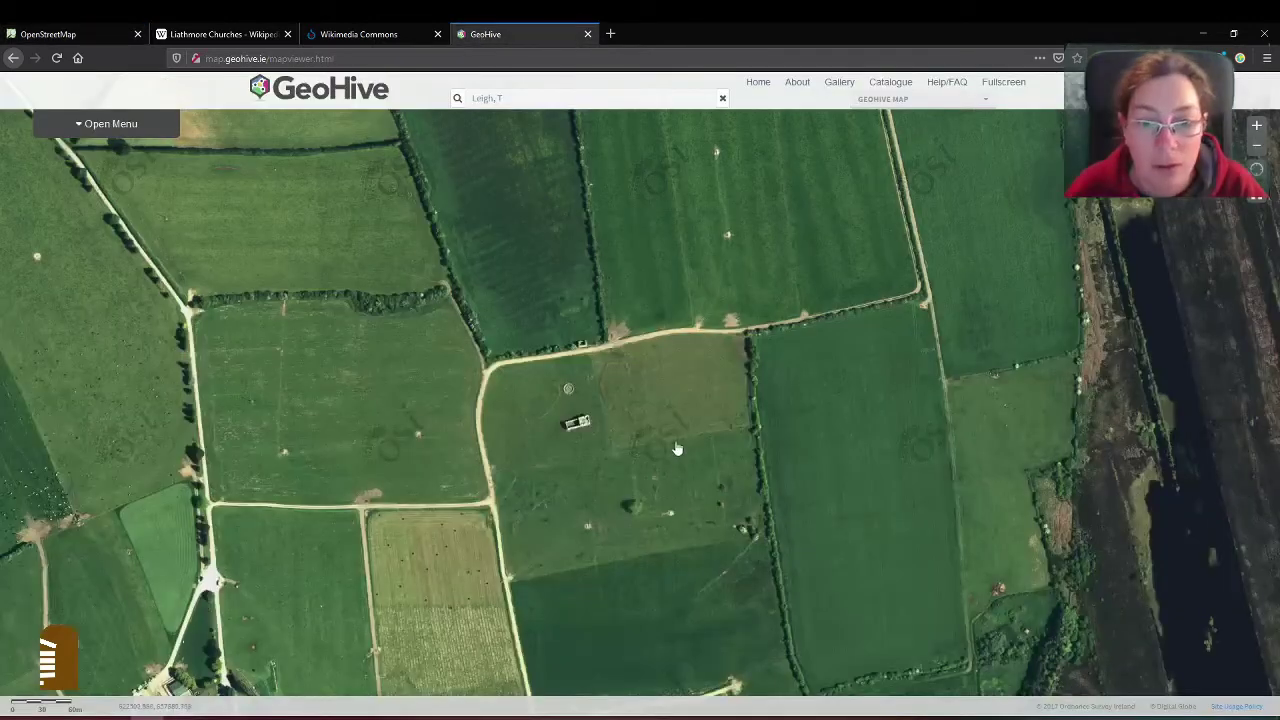
pyautogui.moveTo(663, 488); pyautogui.dragTo(657, 443)
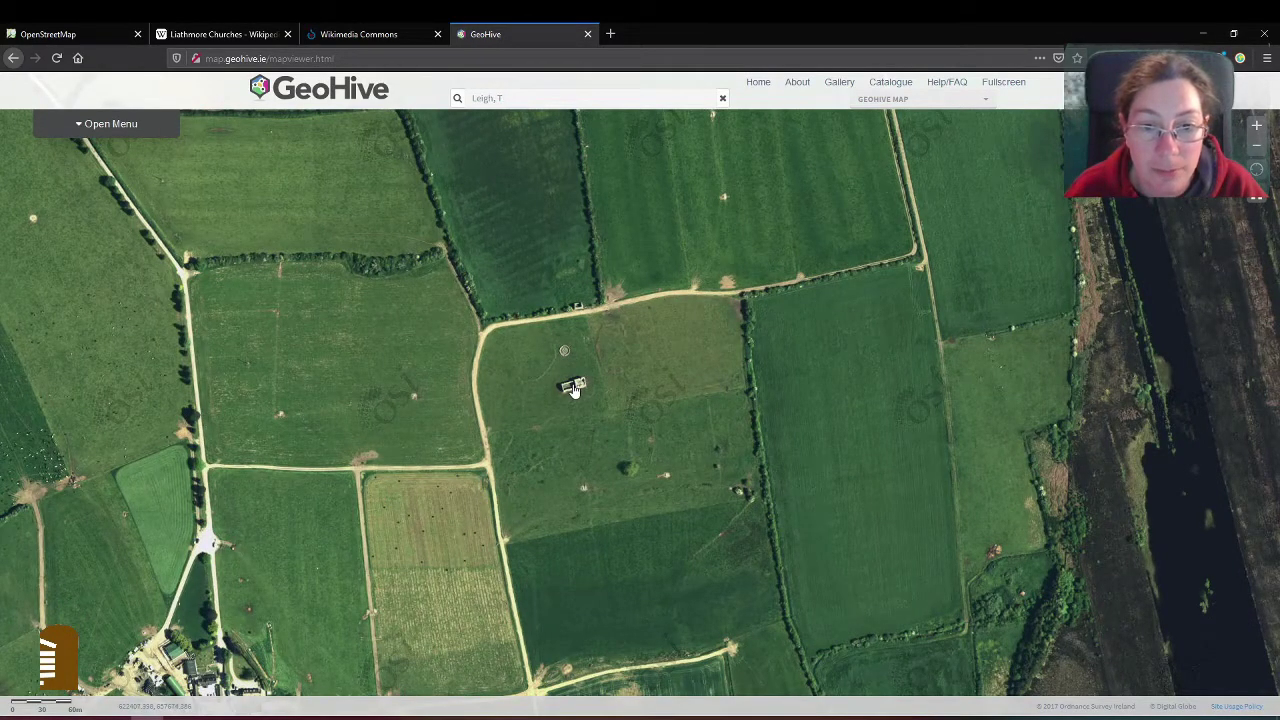
pyautogui.scroll(1, 576, 395)
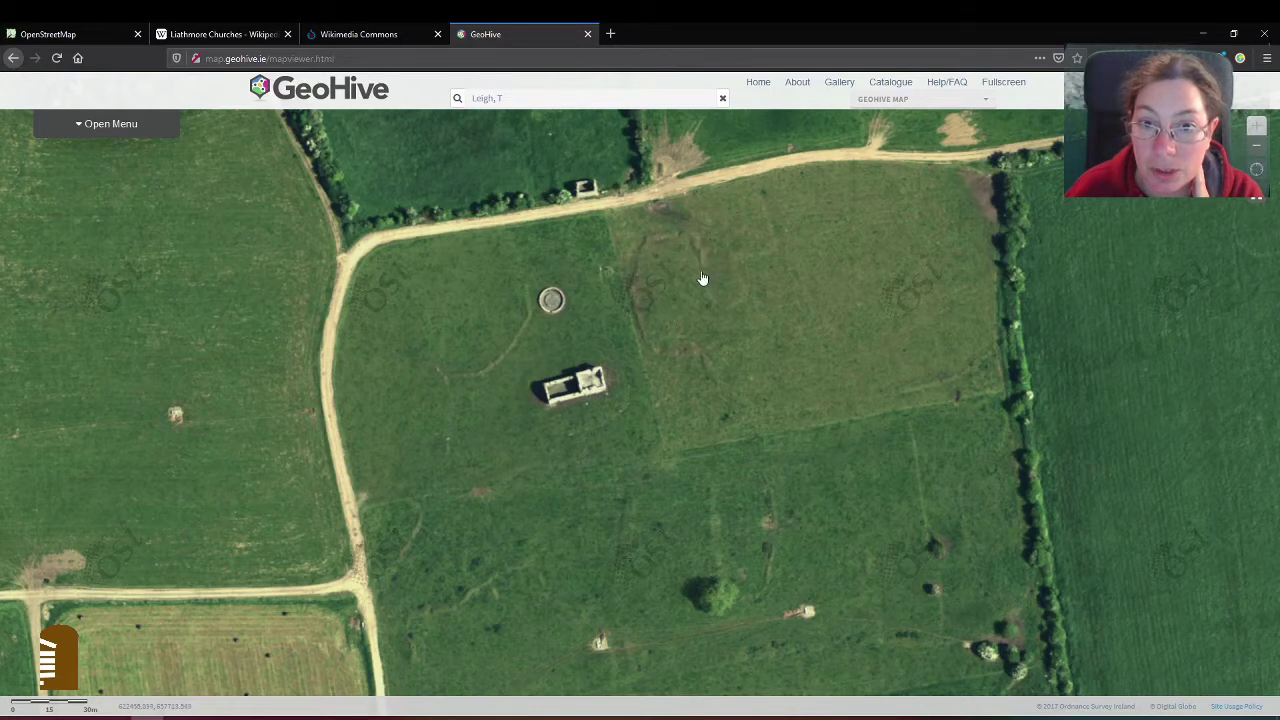
pyautogui.moveTo(634, 251); pyautogui.dragTo(655, 341)
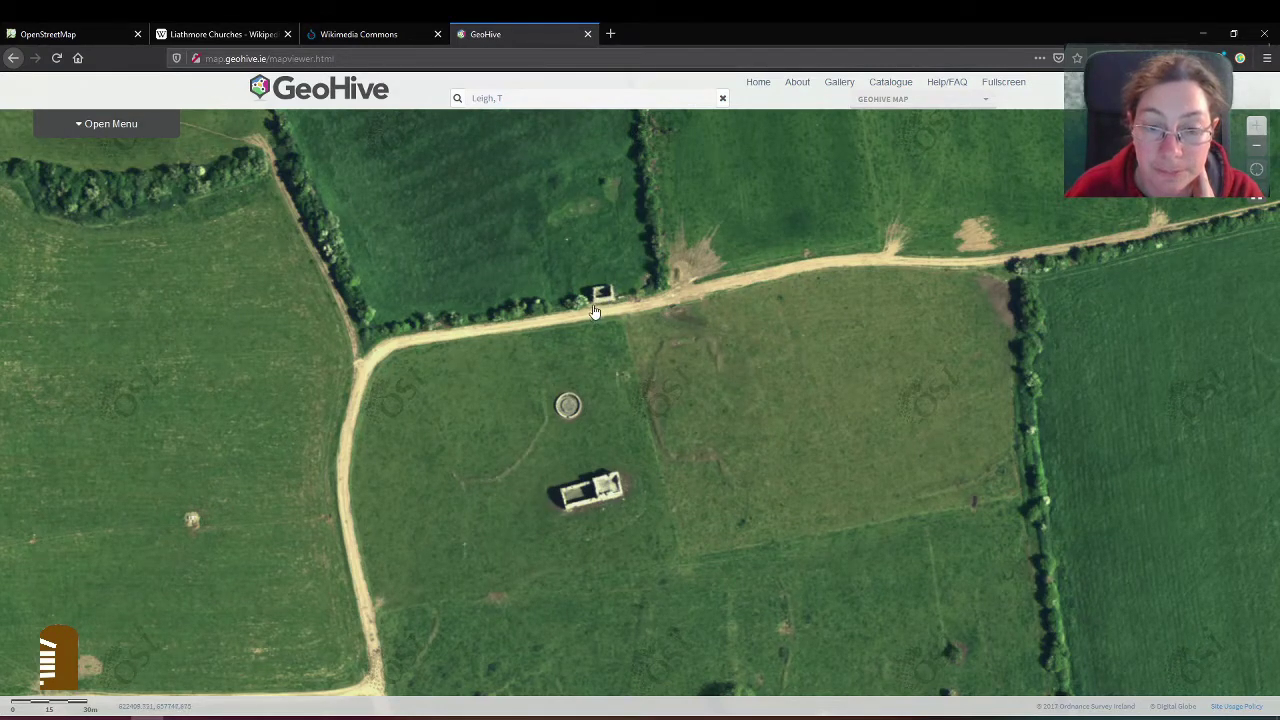
pyautogui.moveTo(694, 449); pyautogui.dragTo(643, 343)
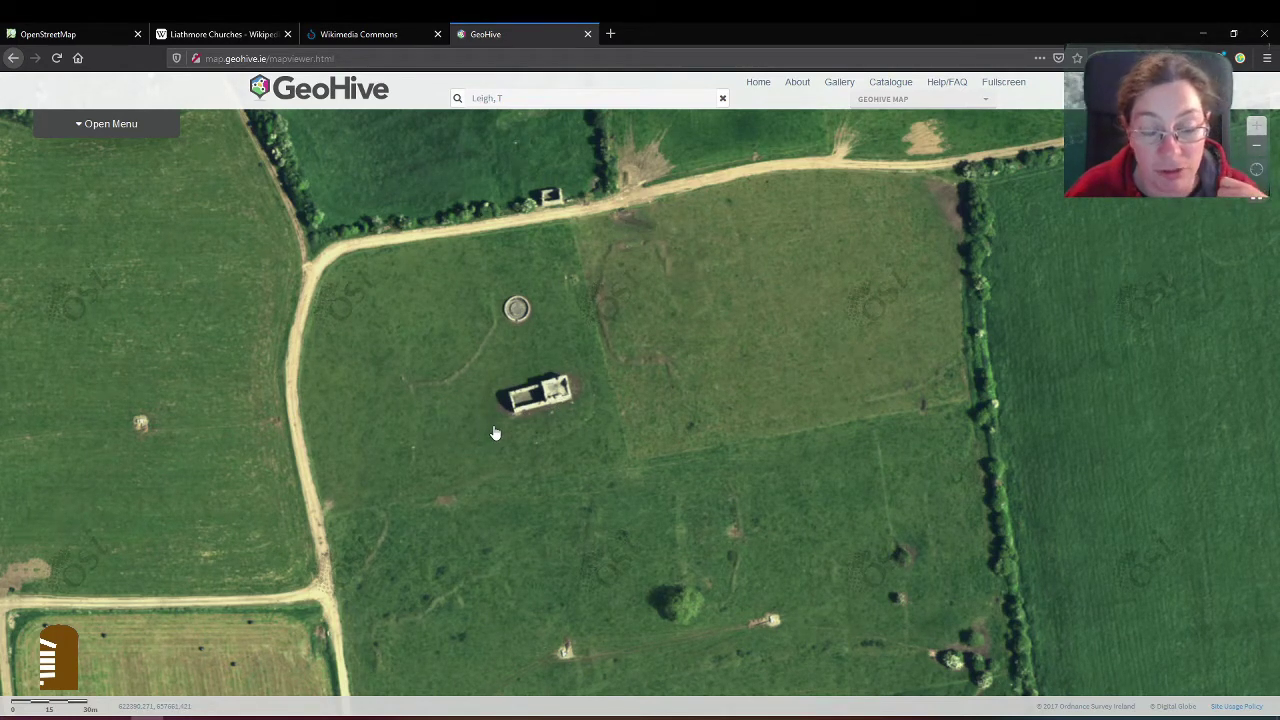
pyautogui.moveTo(428, 506); pyautogui.dragTo(712, 370)
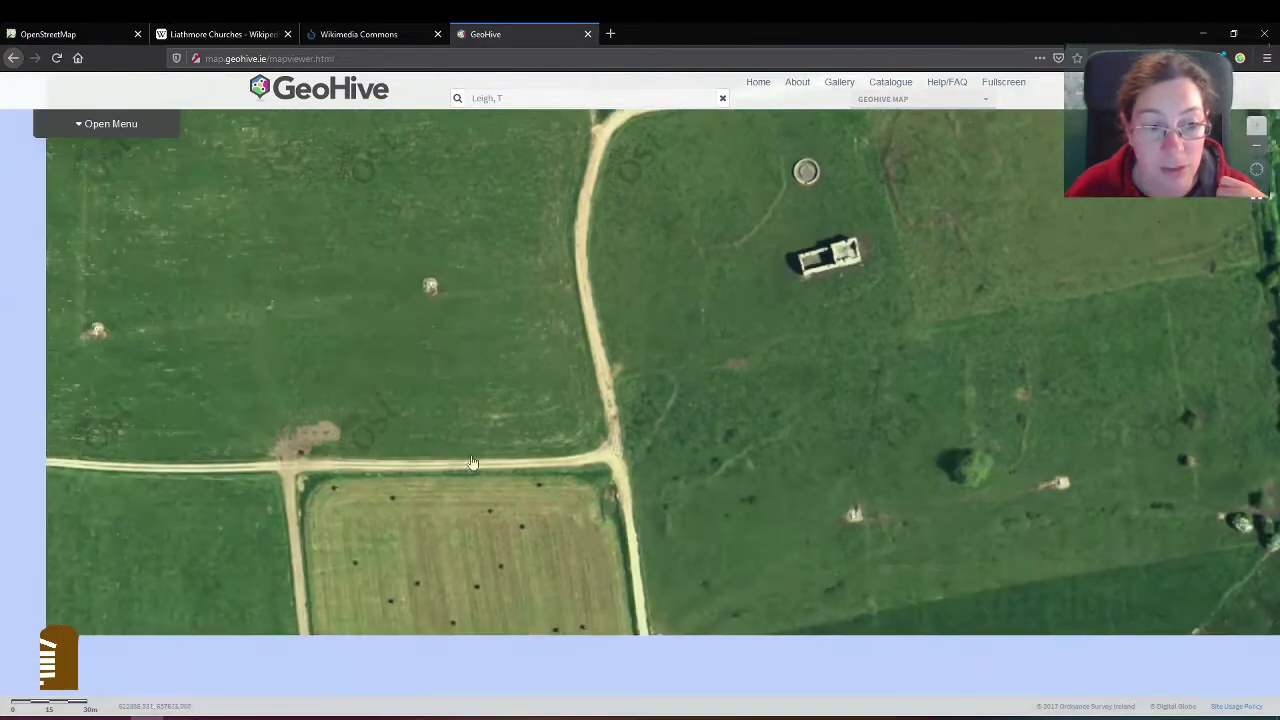
pyautogui.moveTo(612, 455); pyautogui.dragTo(426, 503)
pyautogui.moveTo(646, 213); pyautogui.dragTo(611, 350)
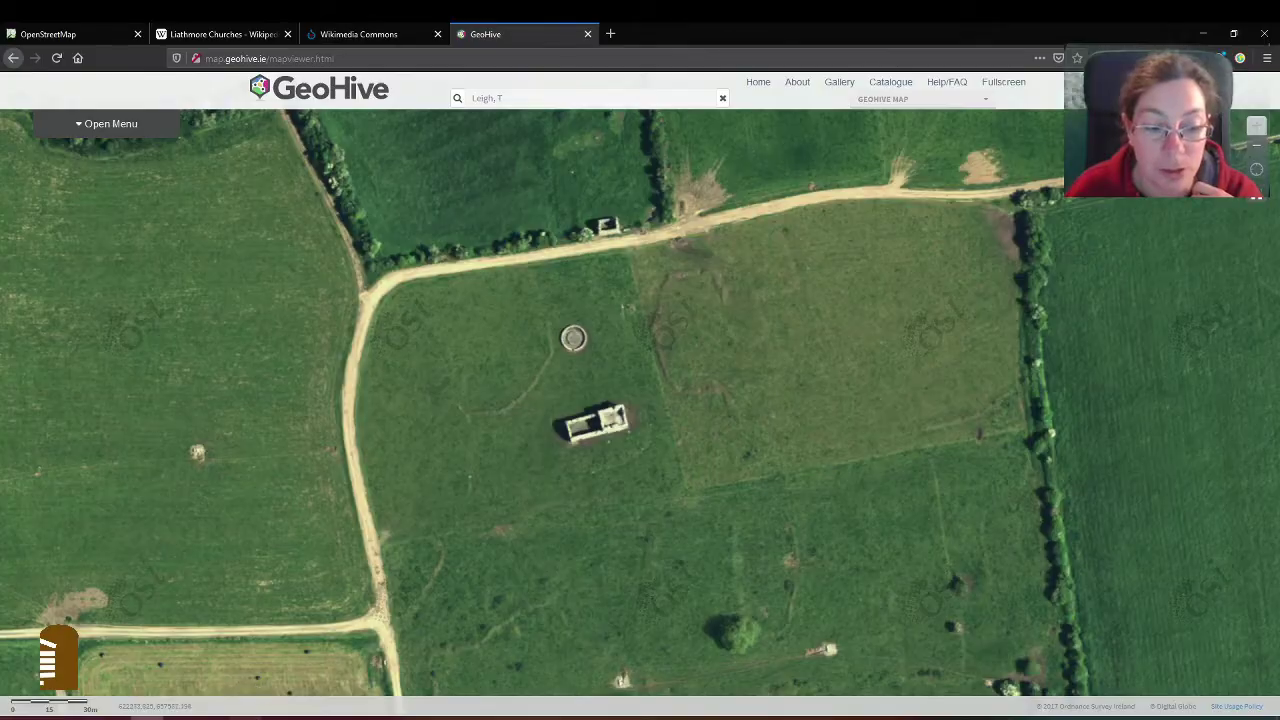
# Step: View the Liathmore round tower photo in Photos, then the sheela na gig photo
pyautogui.click(246, 716)
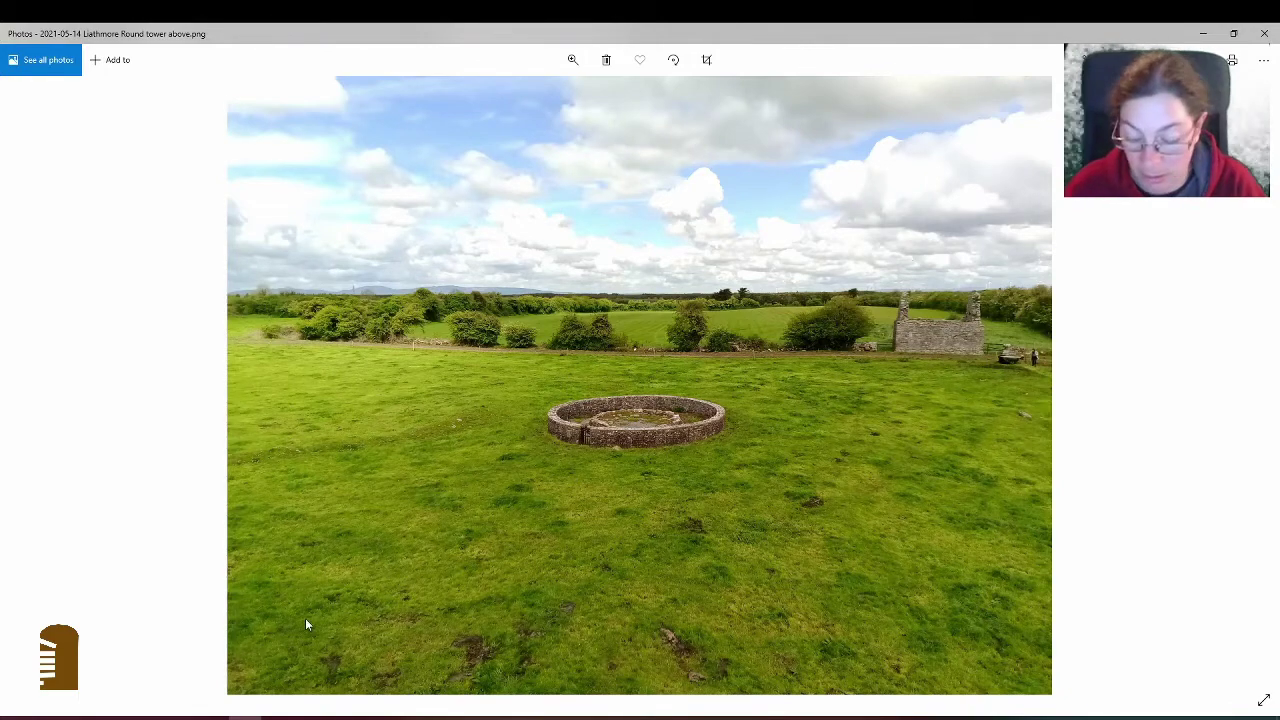
pyautogui.press('Right')
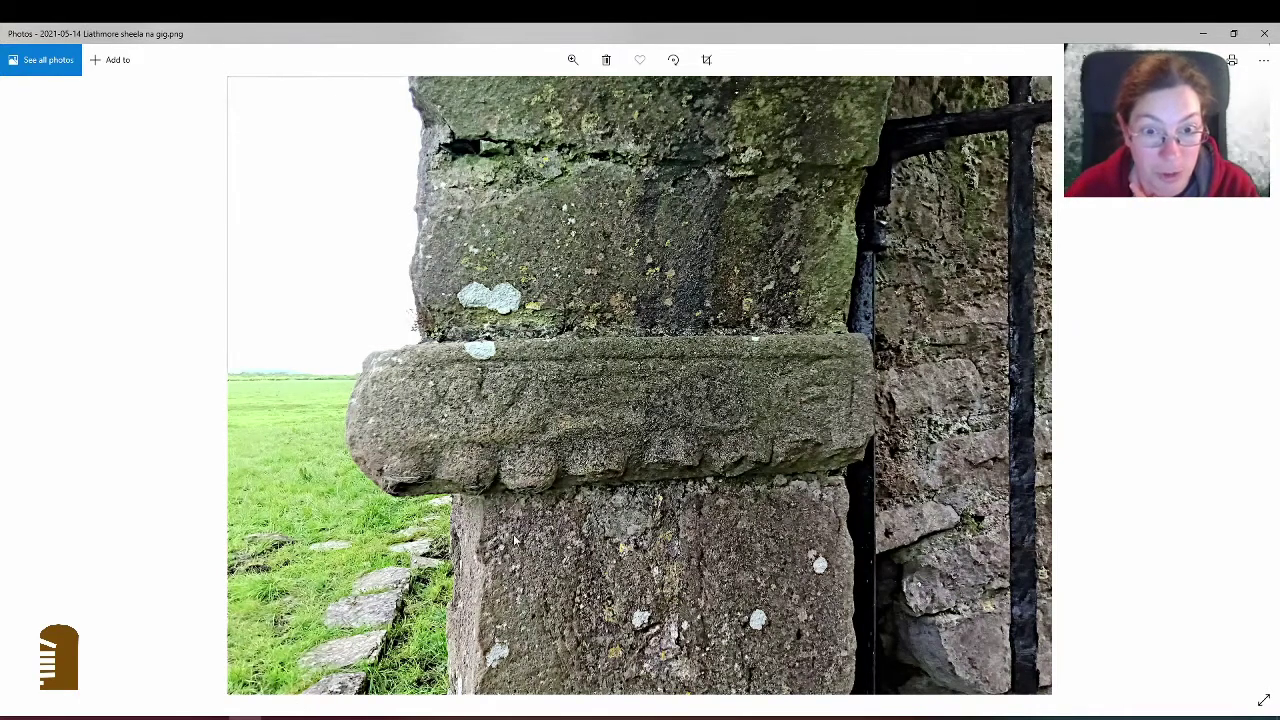
pyautogui.moveTo(147, 717)
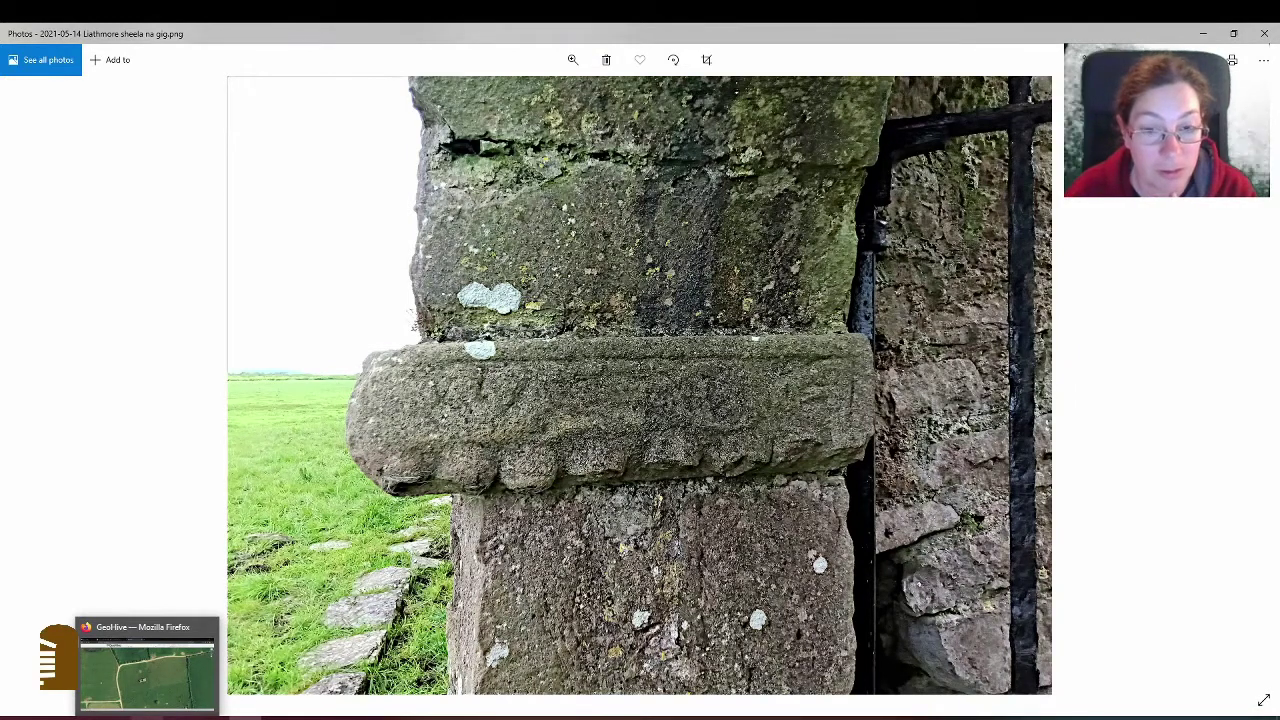
# Step: Go to the Wikimedia Commons tab and start the Upload Wizard via Upload file
pyautogui.click(147, 668)
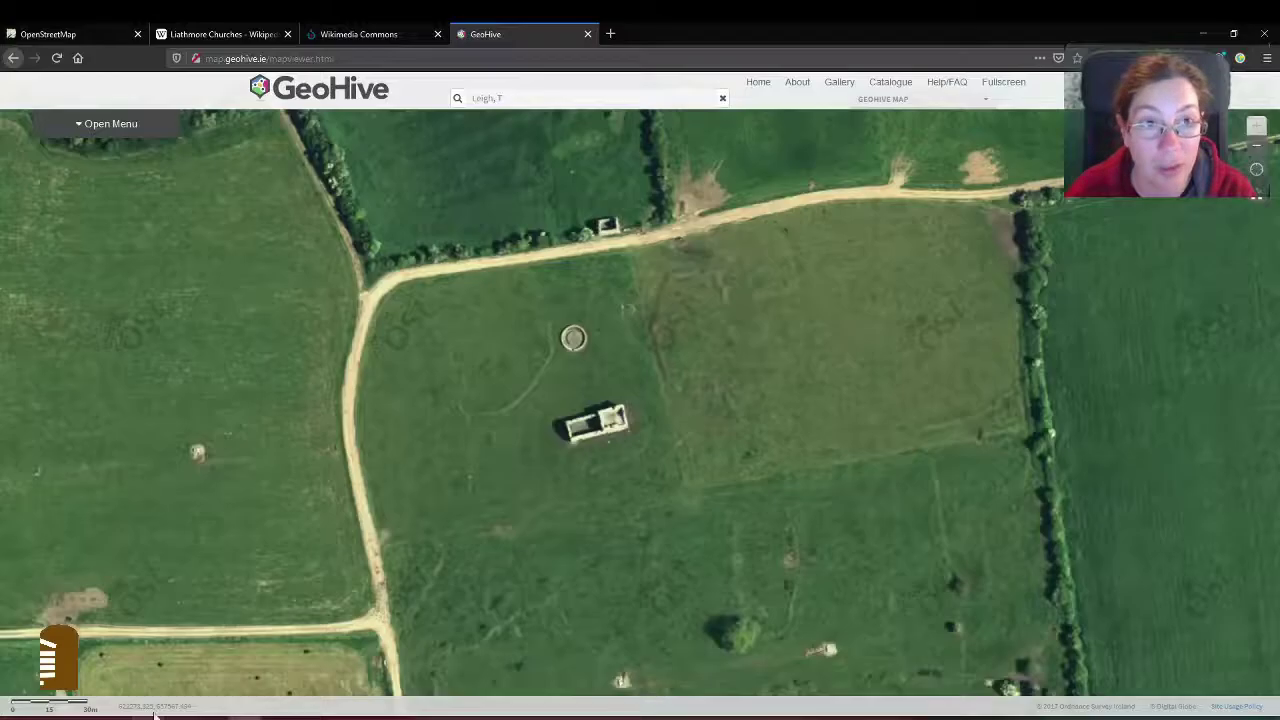
pyautogui.click(330, 34)
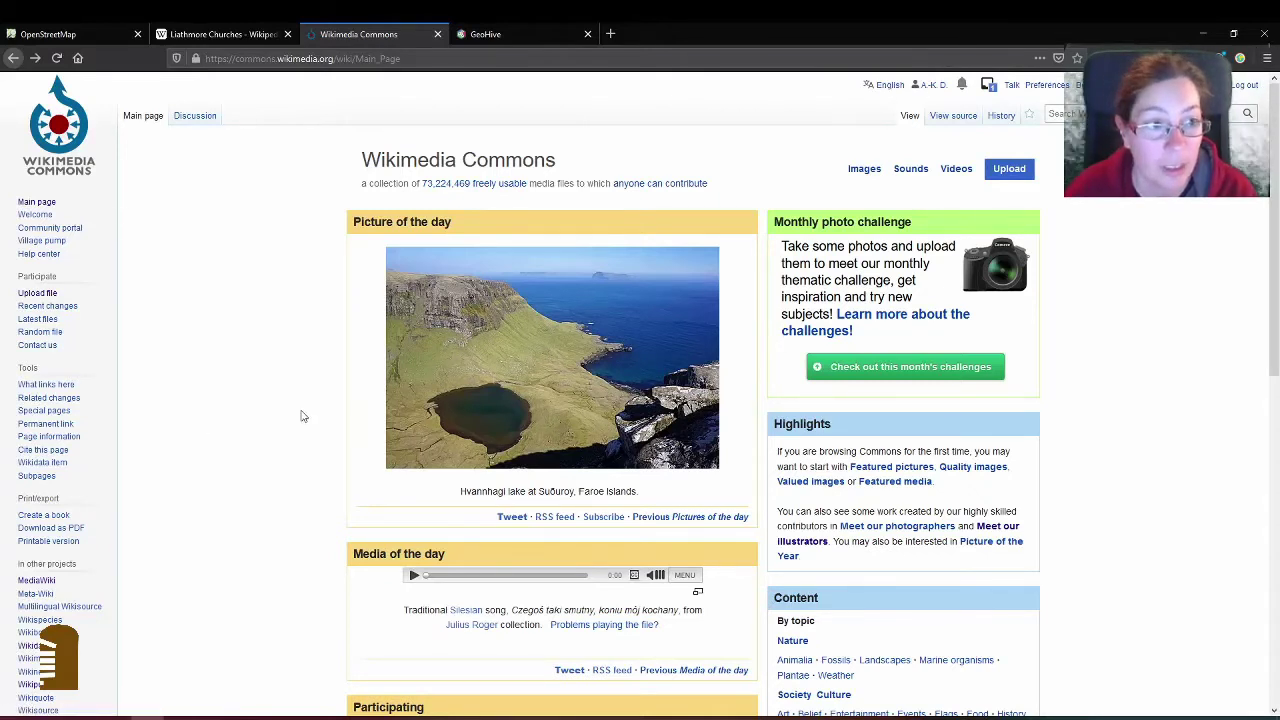
pyautogui.click(45, 295)
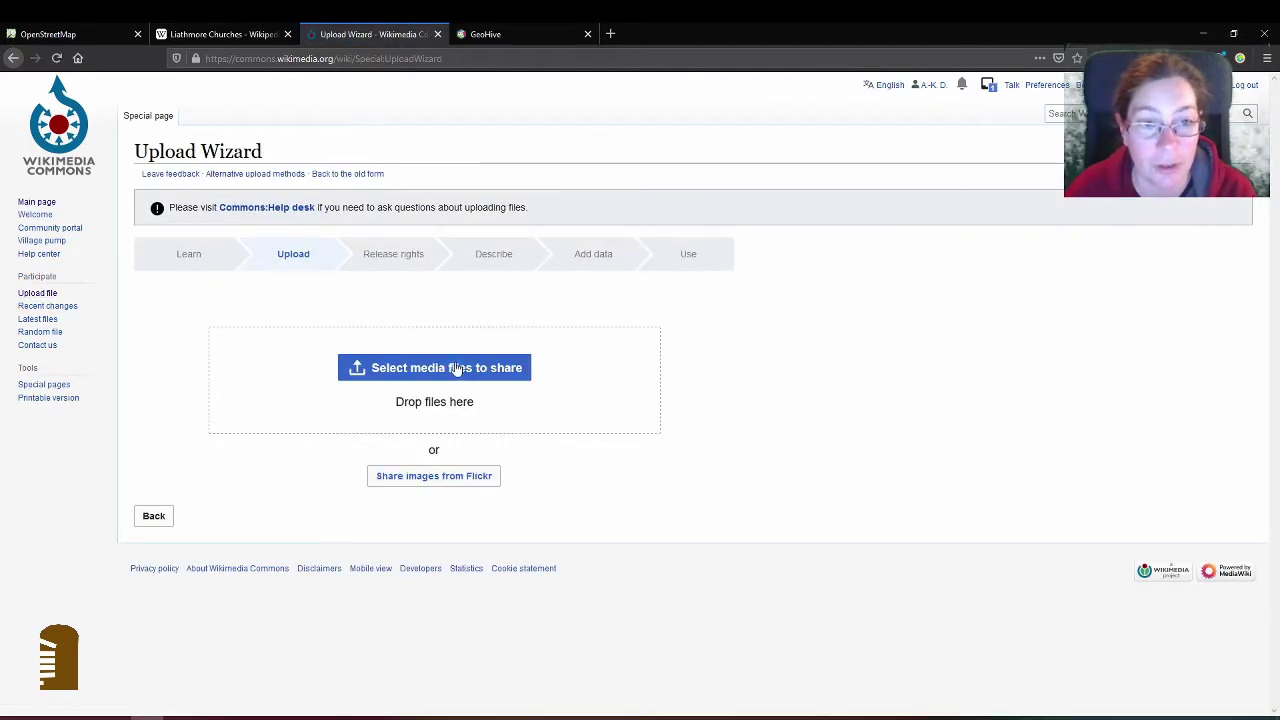
# Step: Drag 'Liathmore Round tower above' from Pictures\wikicommons into the Upload Wizard
pyautogui.moveTo(82, 714)
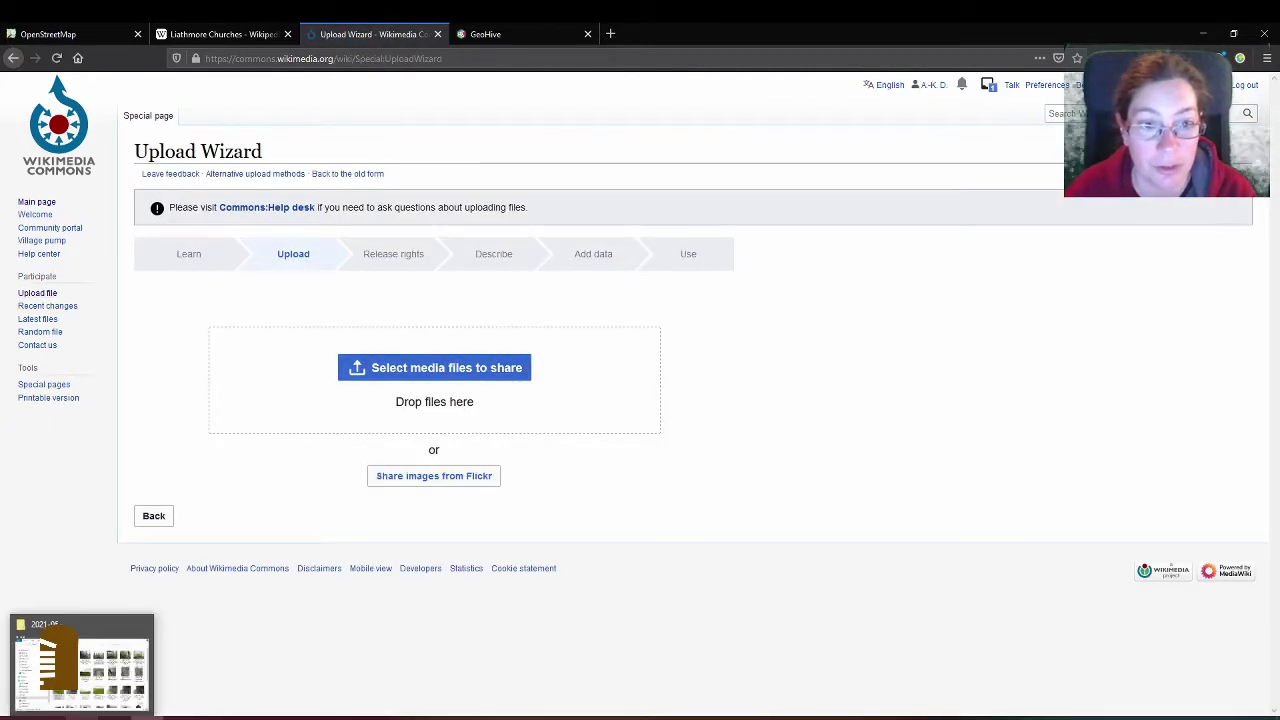
pyautogui.click(82, 665)
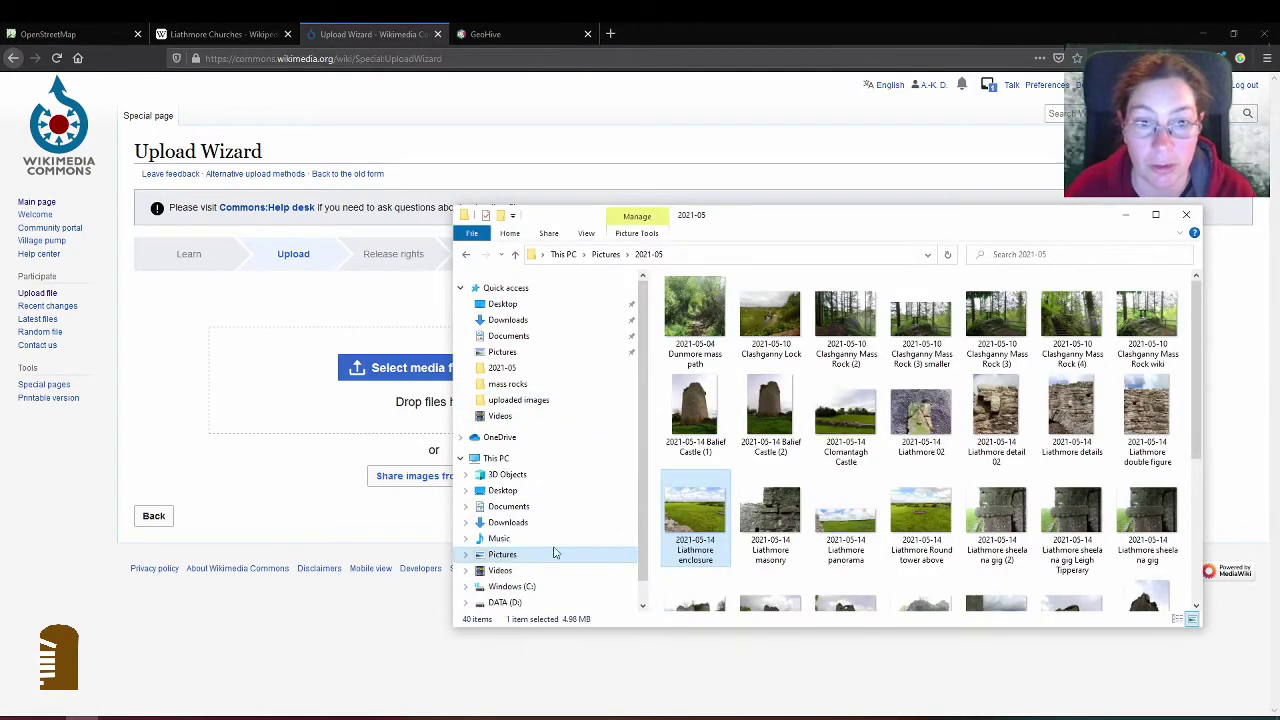
pyautogui.click(605, 254)
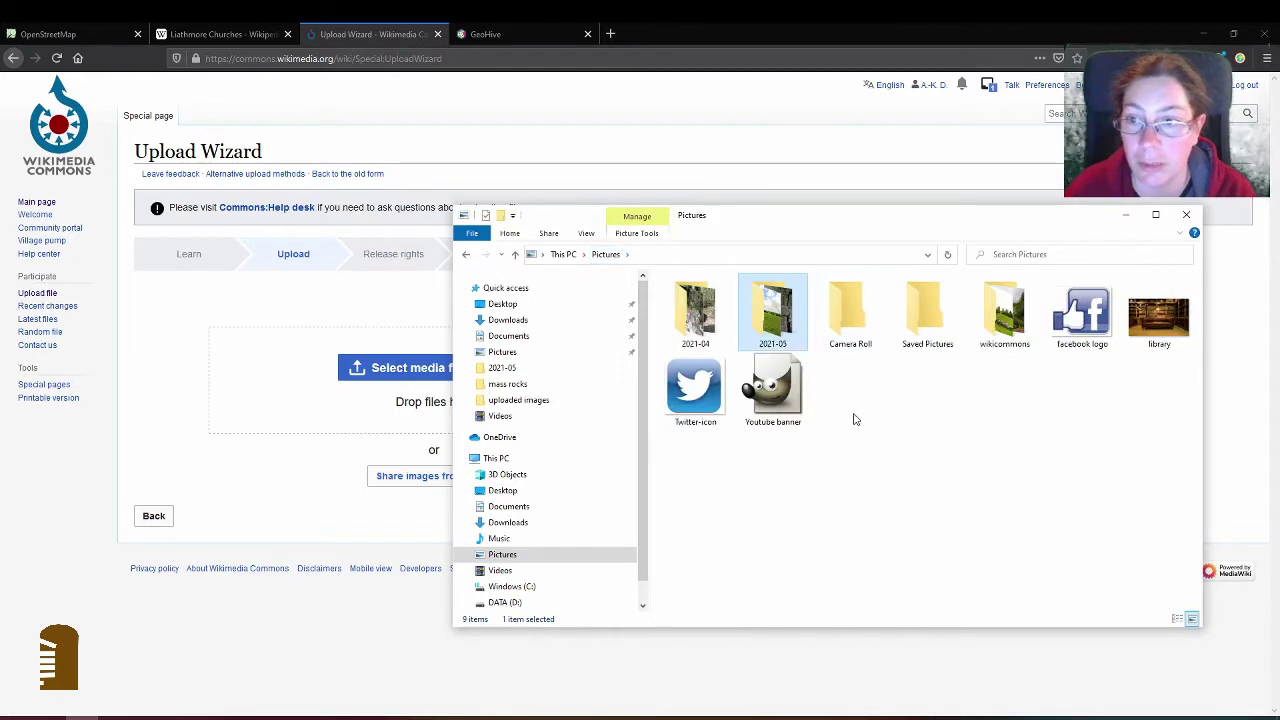
pyautogui.doubleClick(981, 372)
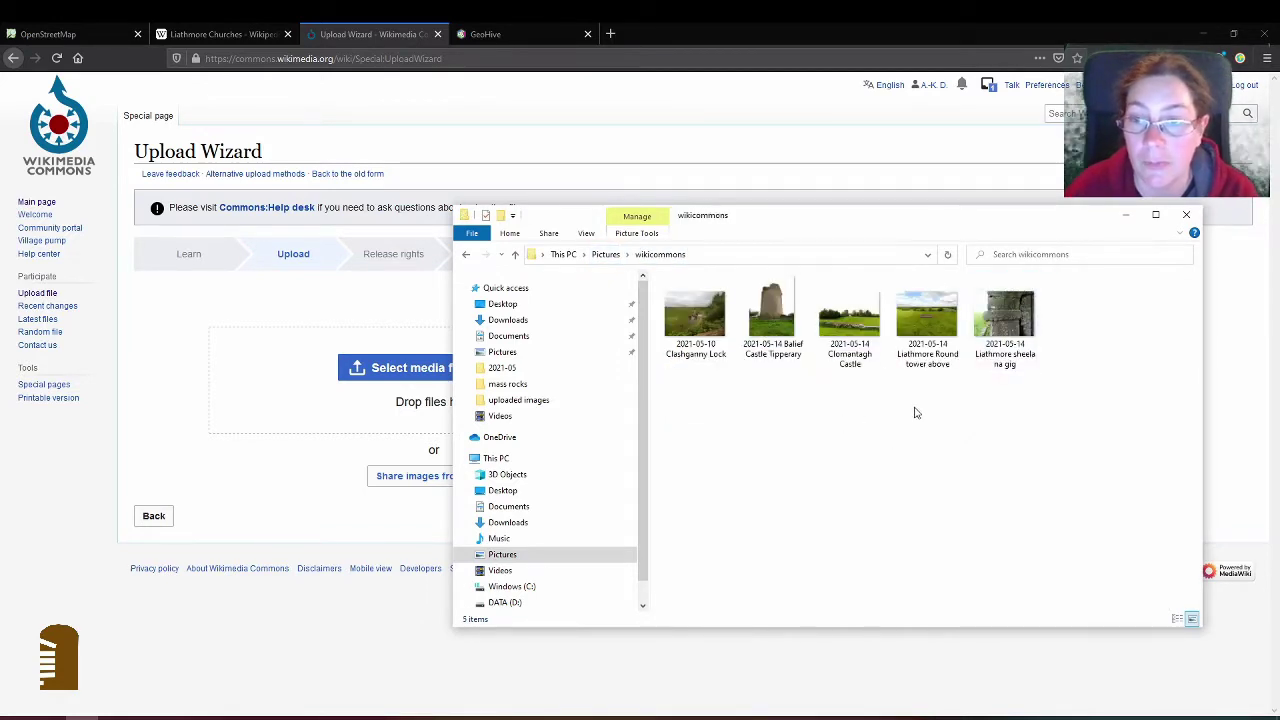
pyautogui.click(936, 318)
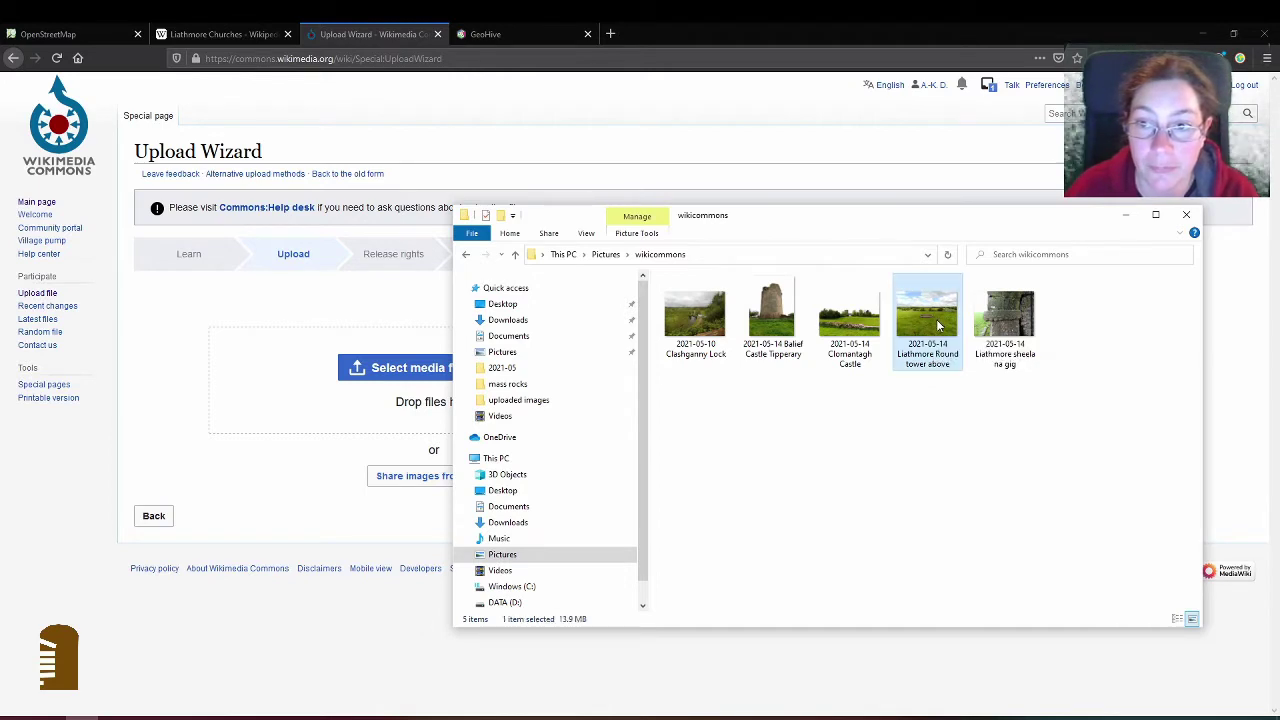
pyautogui.moveTo(936, 318); pyautogui.dragTo(297, 406)
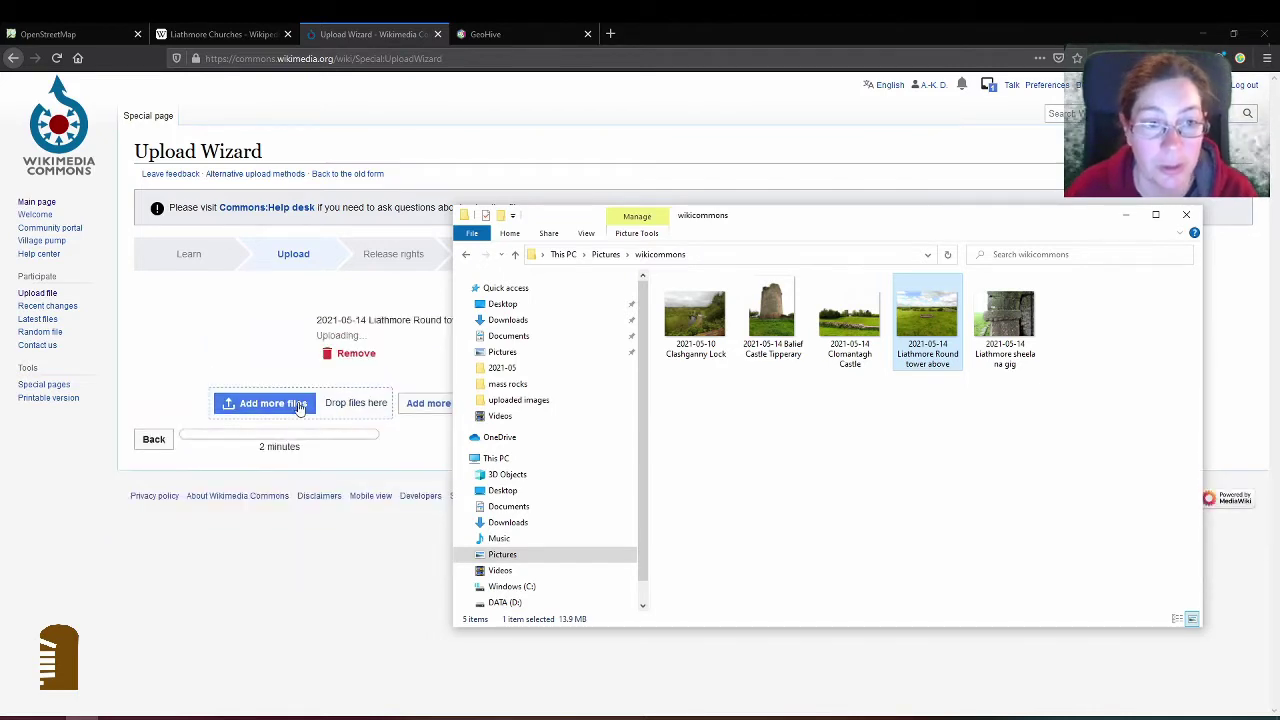
# Step: Bring the upload page forward to check the queued file, then reopen the wikicommons folder
pyautogui.click(374, 558)
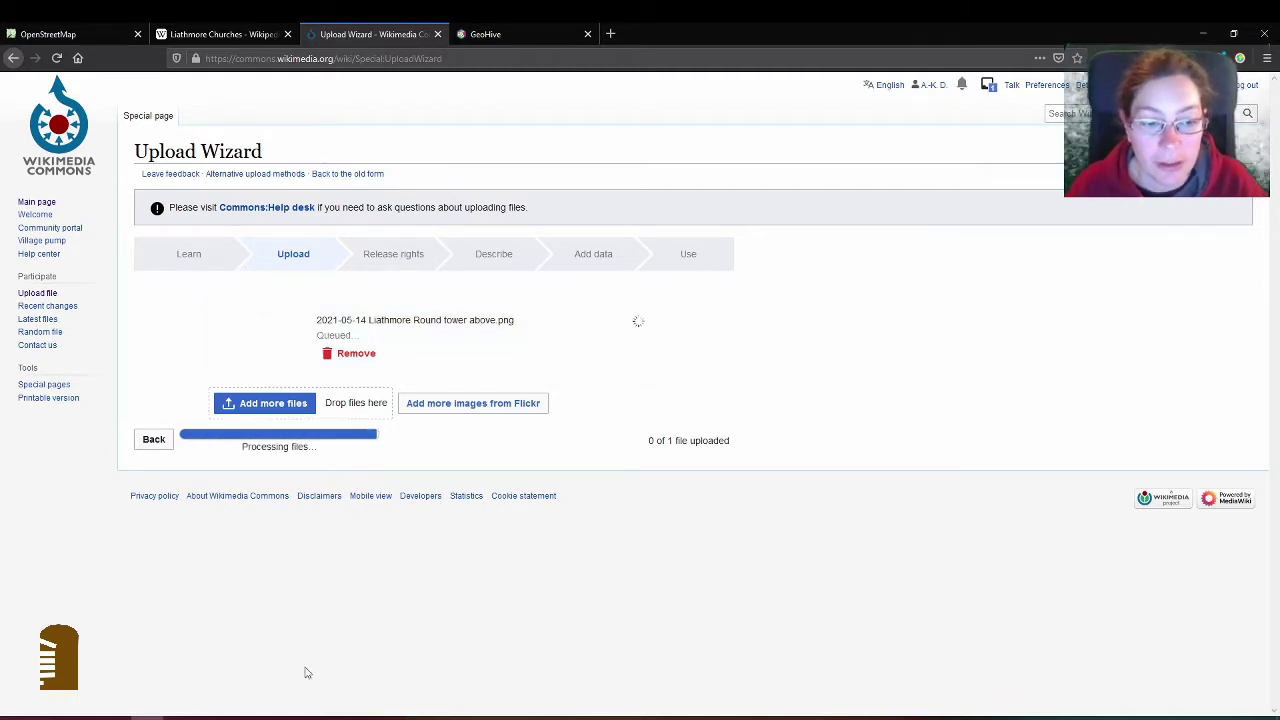
pyautogui.moveTo(82, 717)
pyautogui.click(80, 660)
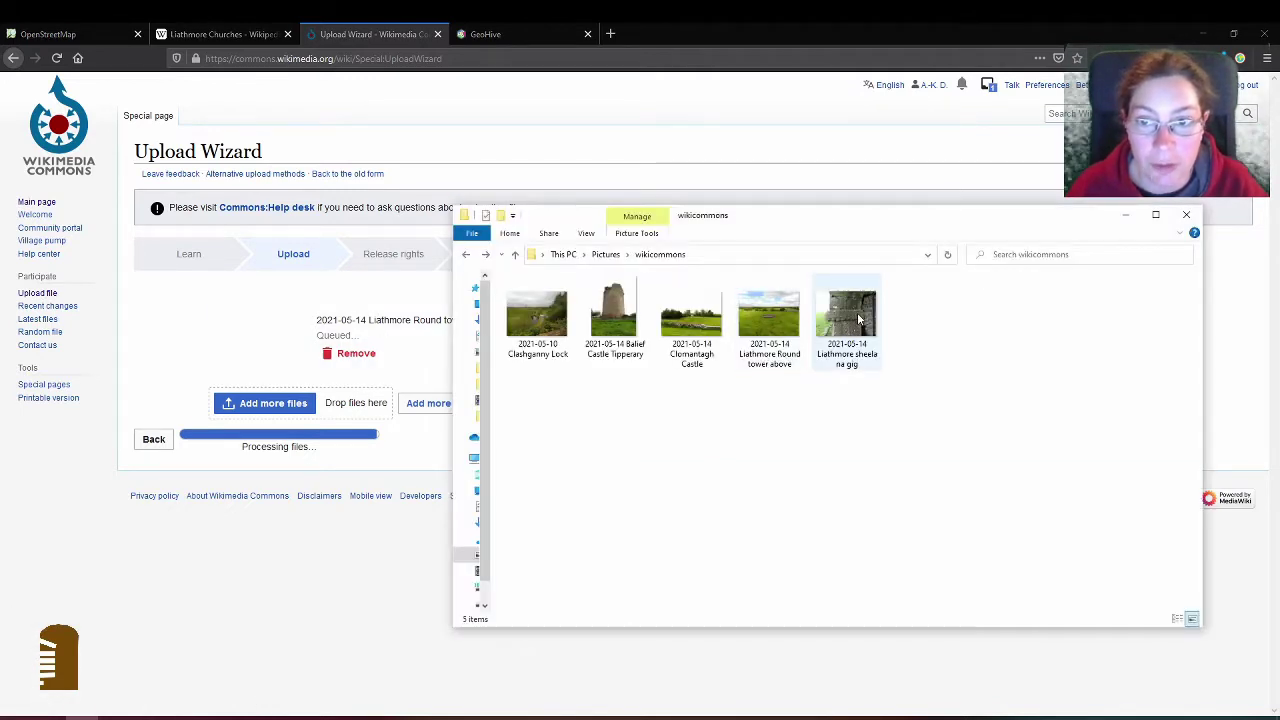
# Step: Drag 'Liathmore sheela na gig' into the Upload Wizard and return to the upload page
pyautogui.moveTo(857, 320); pyautogui.dragTo(327, 413)
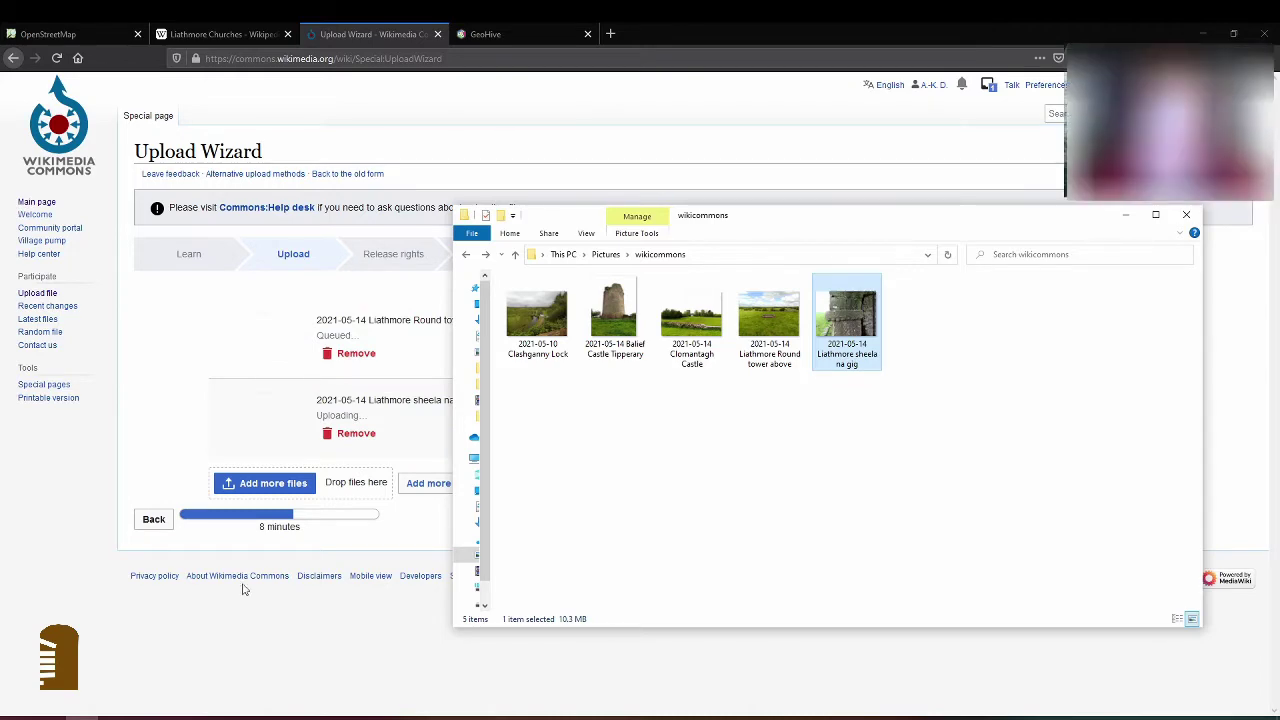
pyautogui.click(322, 638)
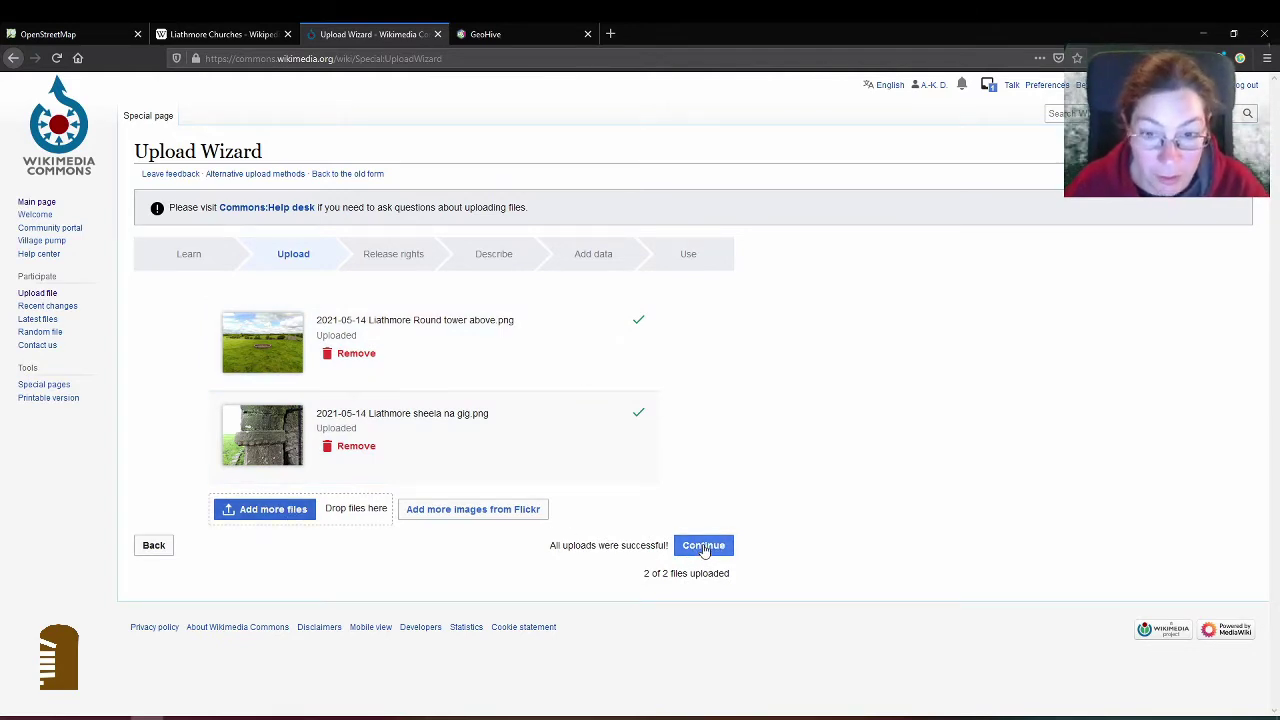
# Step: Mark both files as own work under CC BY-SA 4.0 and go to the Describe step
pyautogui.click(704, 547)
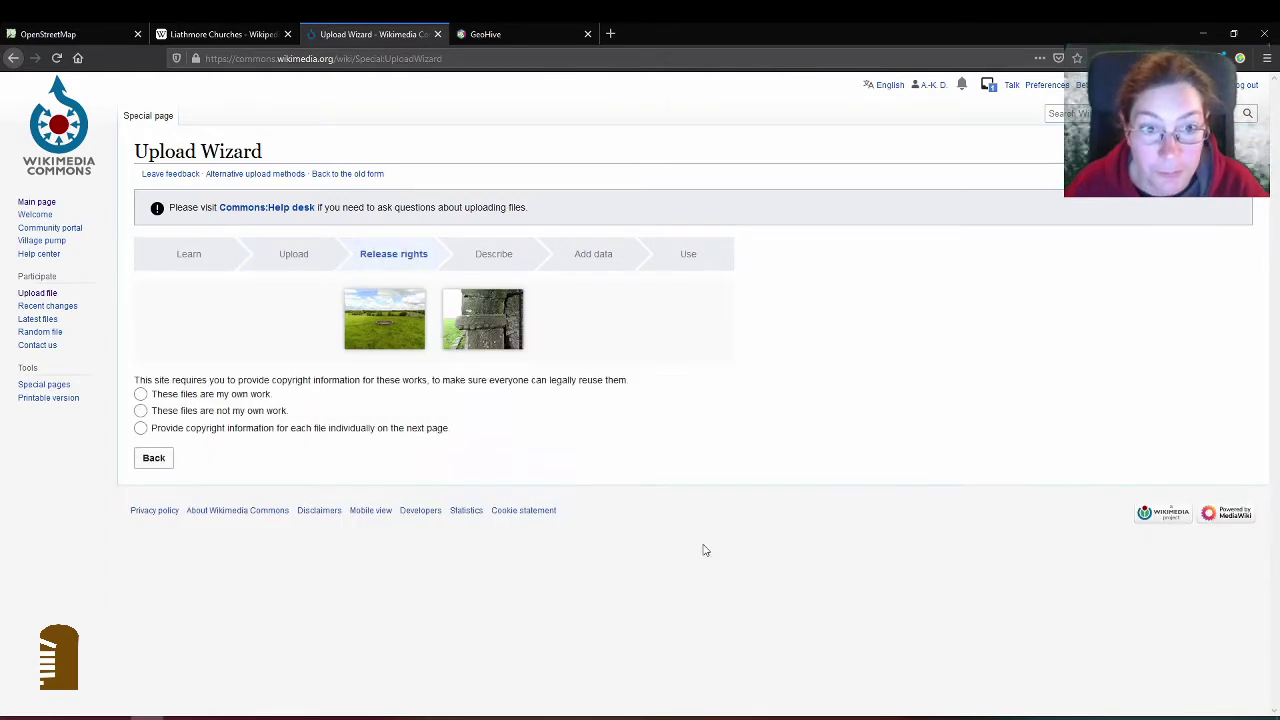
pyautogui.click(233, 396)
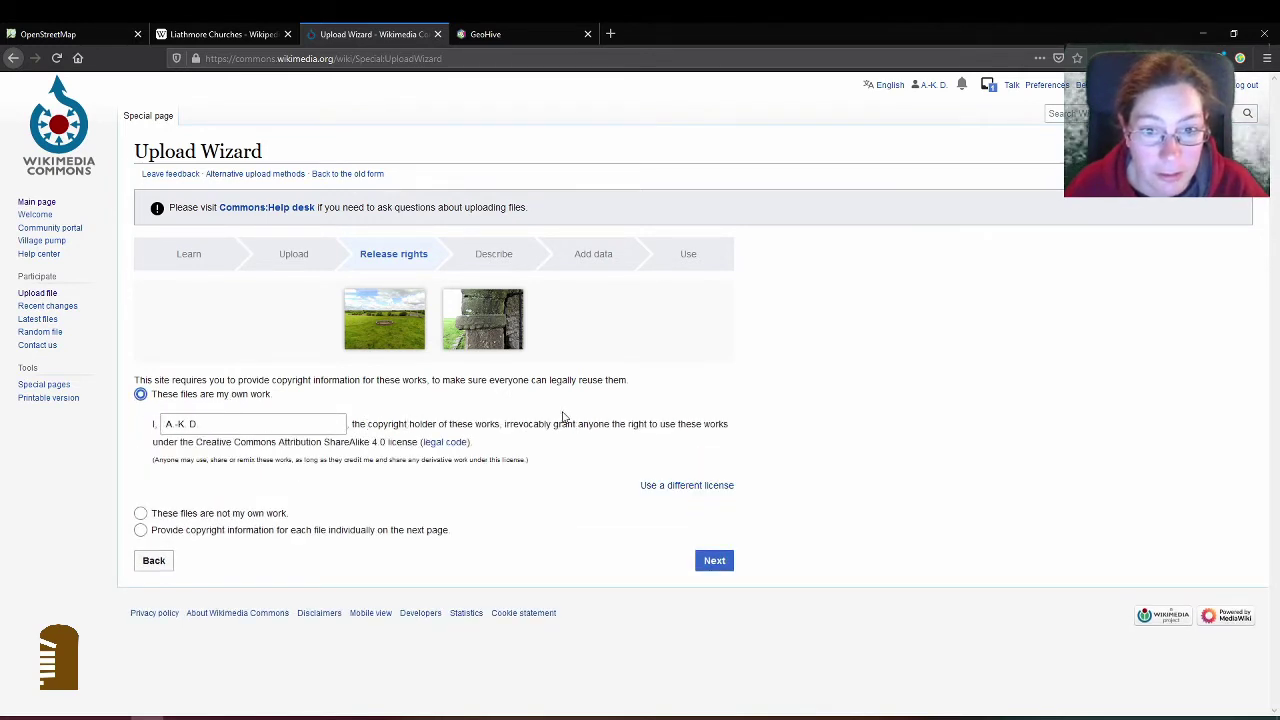
pyautogui.click(714, 561)
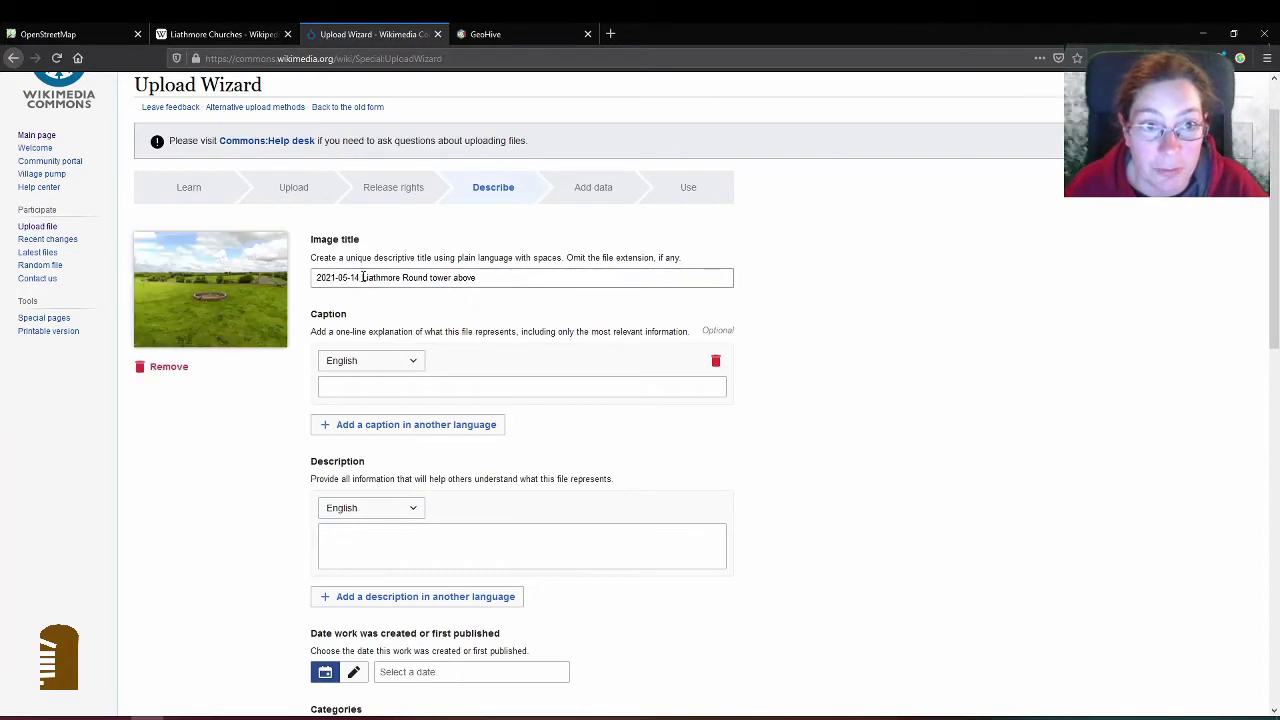
# Step: Delete the '2021-05-14 ' prefix from the round tower title and open the creation-date calendar
pyautogui.click(362, 277)
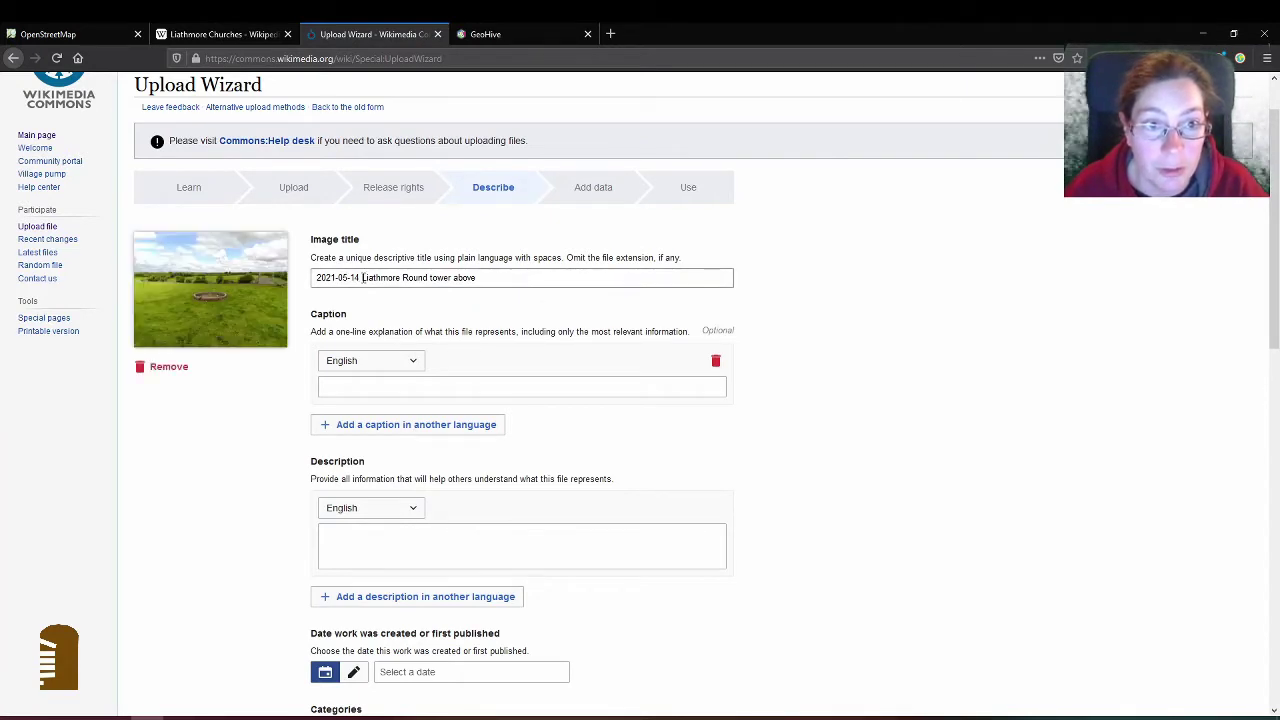
pyautogui.moveTo(362, 277); pyautogui.dragTo(249, 281)
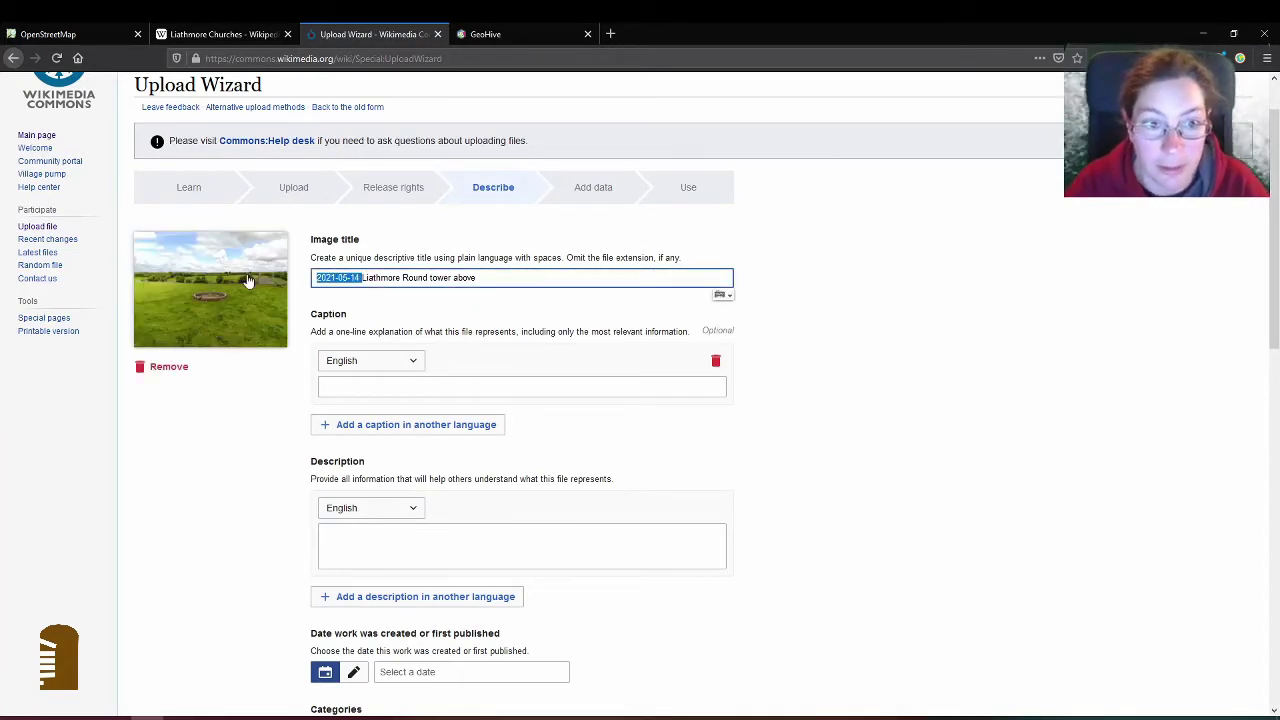
pyautogui.press('BackSpace')
pyautogui.scroll(-3, 420, 553)
pyautogui.click(423, 536)
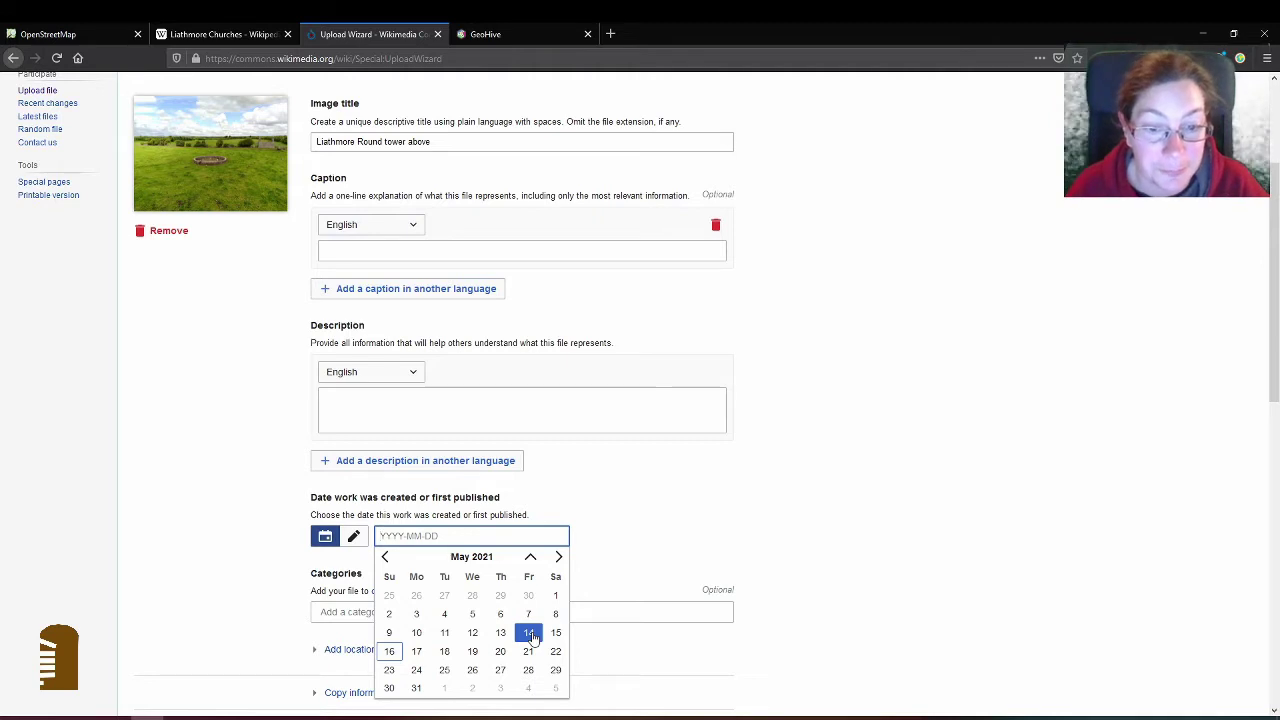
# Step: Set the creation date to 14 May 2021 and change the title to 'Liathmore Round tower from above'
pyautogui.click(530, 634)
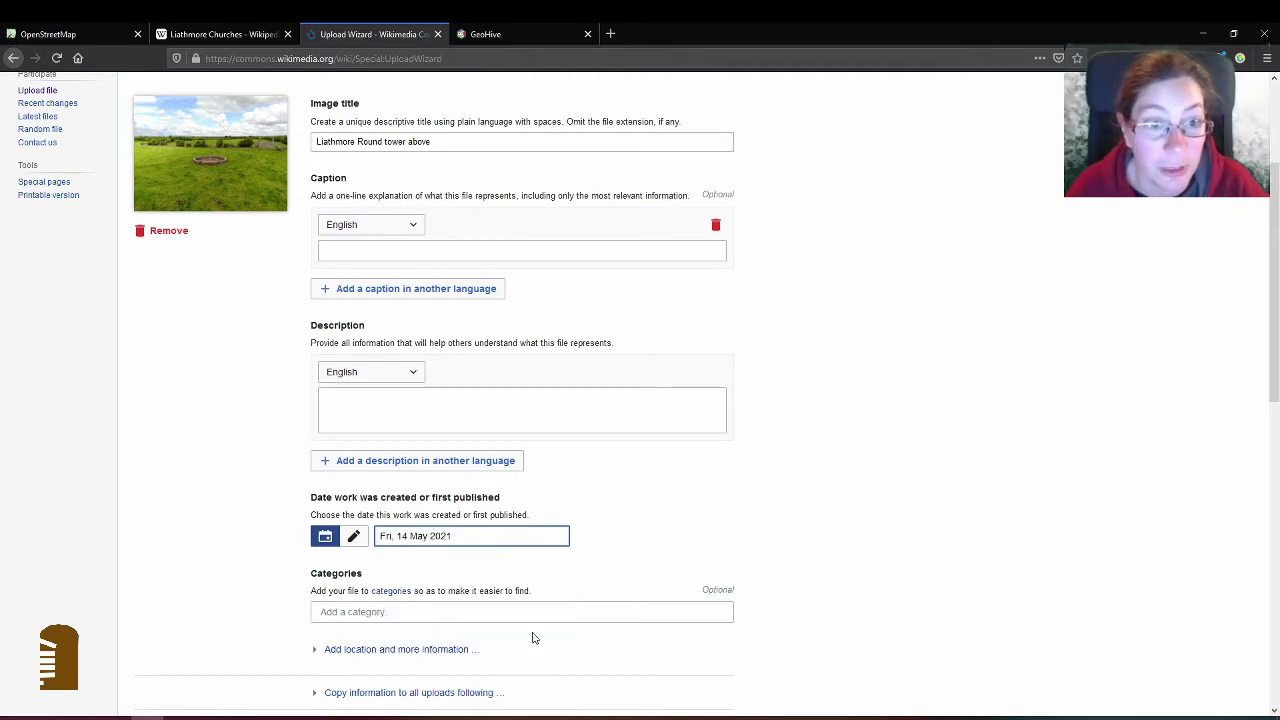
pyautogui.scroll(1, 609, 576)
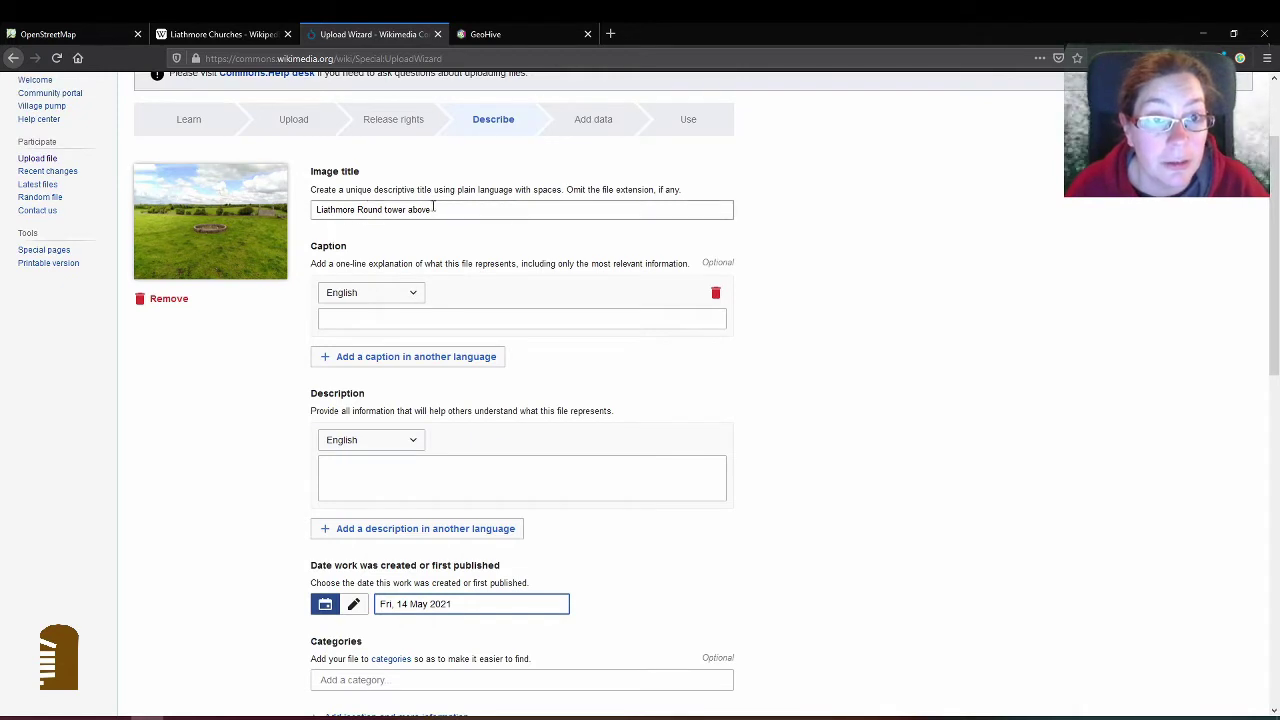
pyautogui.doubleClick(428, 209)
pyautogui.write('from')
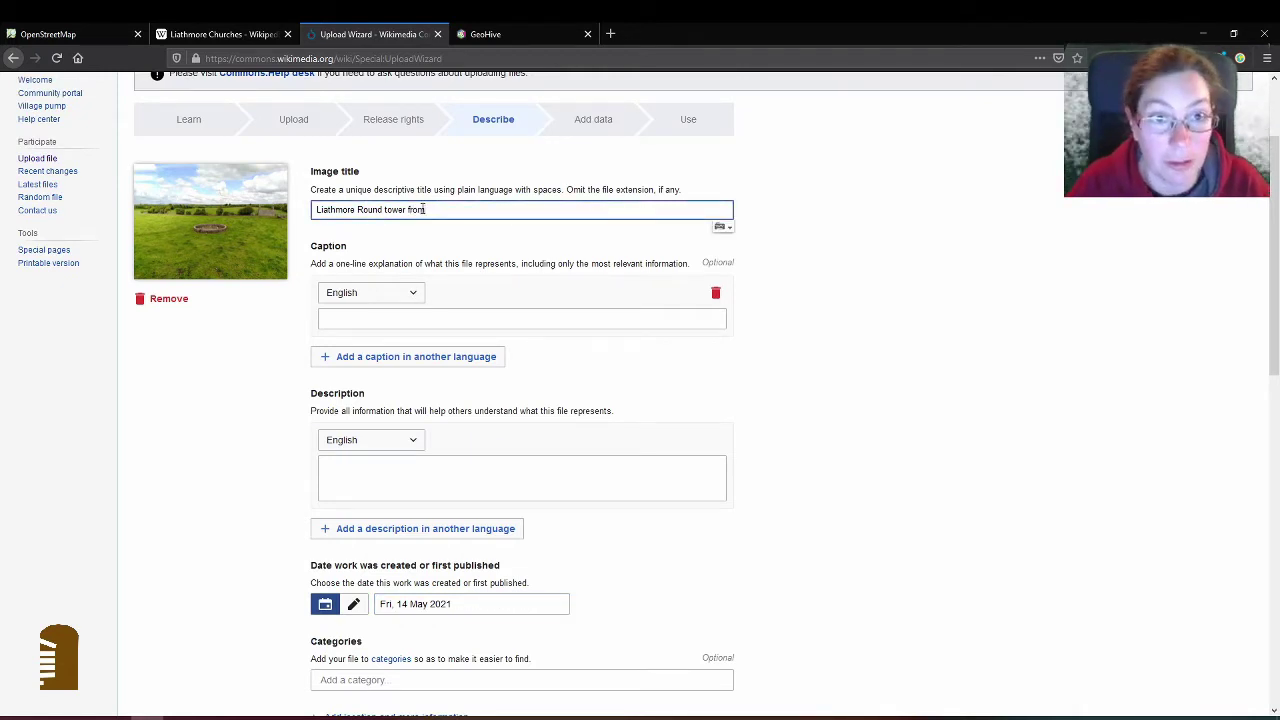
pyautogui.write(' above')
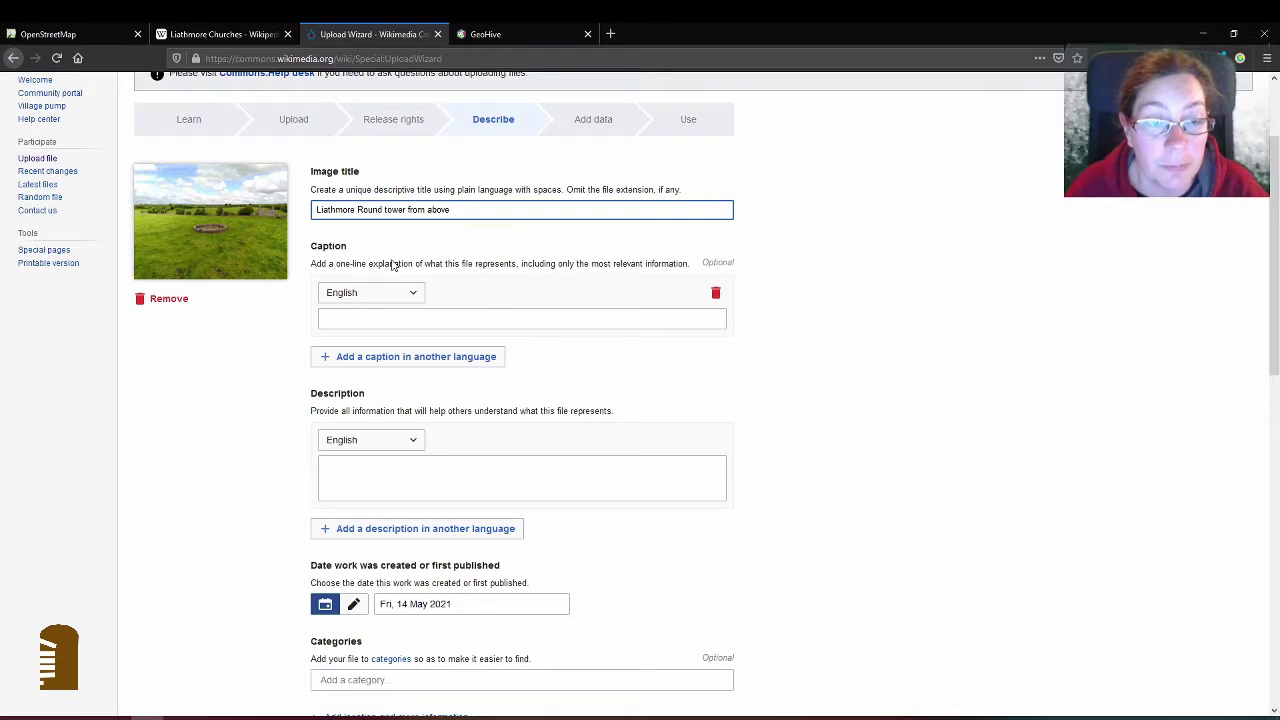
# Step: Copy the full title into the English caption field
pyautogui.click(560, 320)
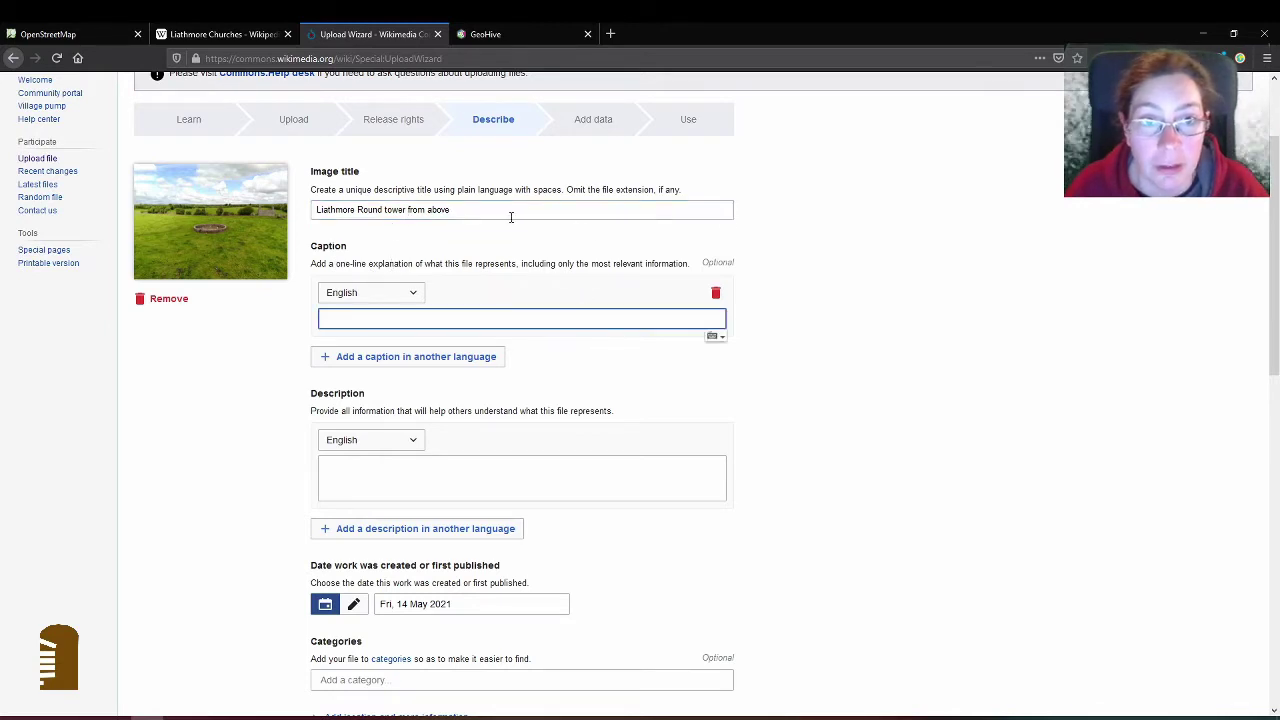
pyautogui.moveTo(511, 214); pyautogui.dragTo(205, 218)
pyautogui.hotkey('ctrl', 'c')
pyautogui.click(357, 323)
pyautogui.hotkey('ctrl', 'v')
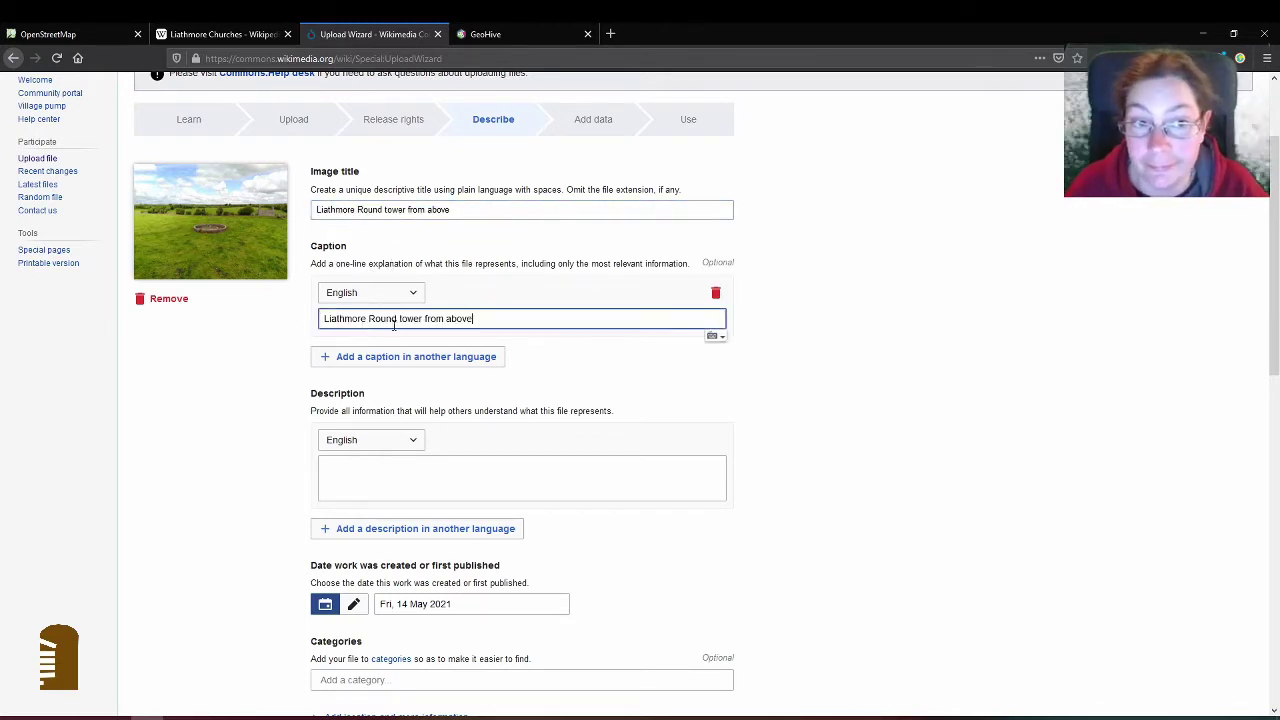
pyautogui.click(446, 472)
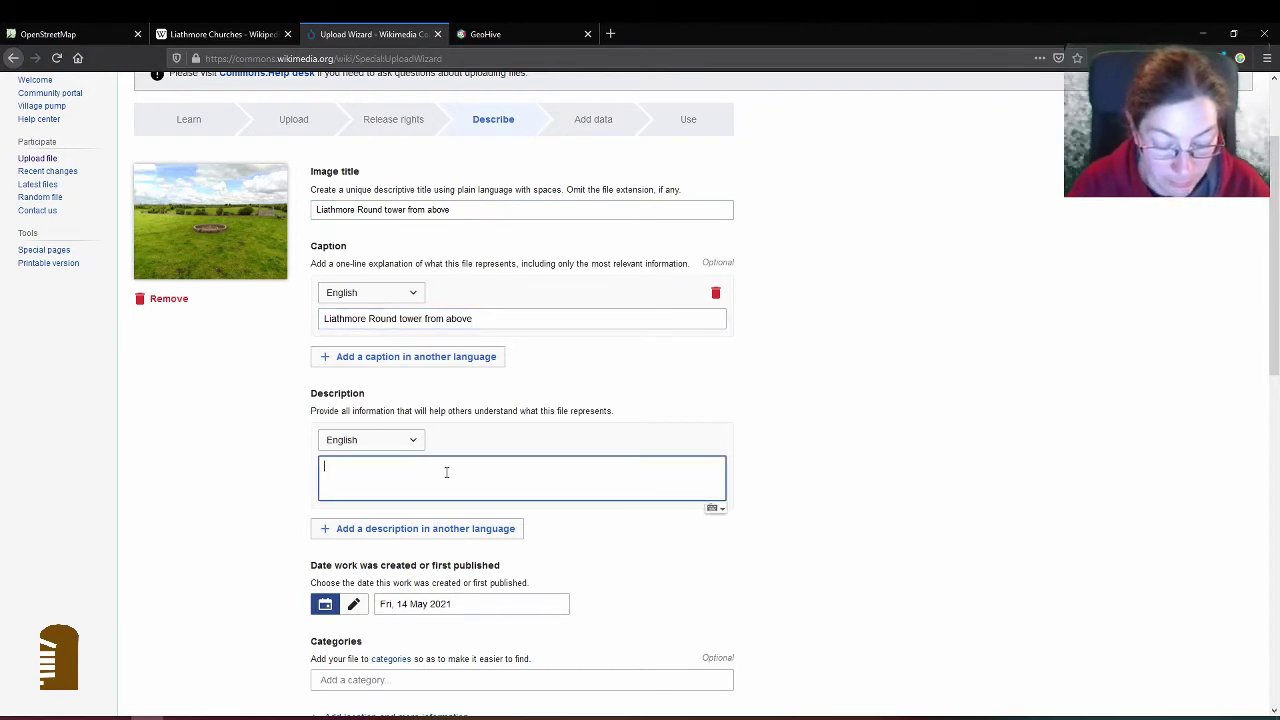
# Step: Describe the photo as shot from the younger church's 1st floor, viewing the round tower foundations
pyautogui.write('shot taken from ')
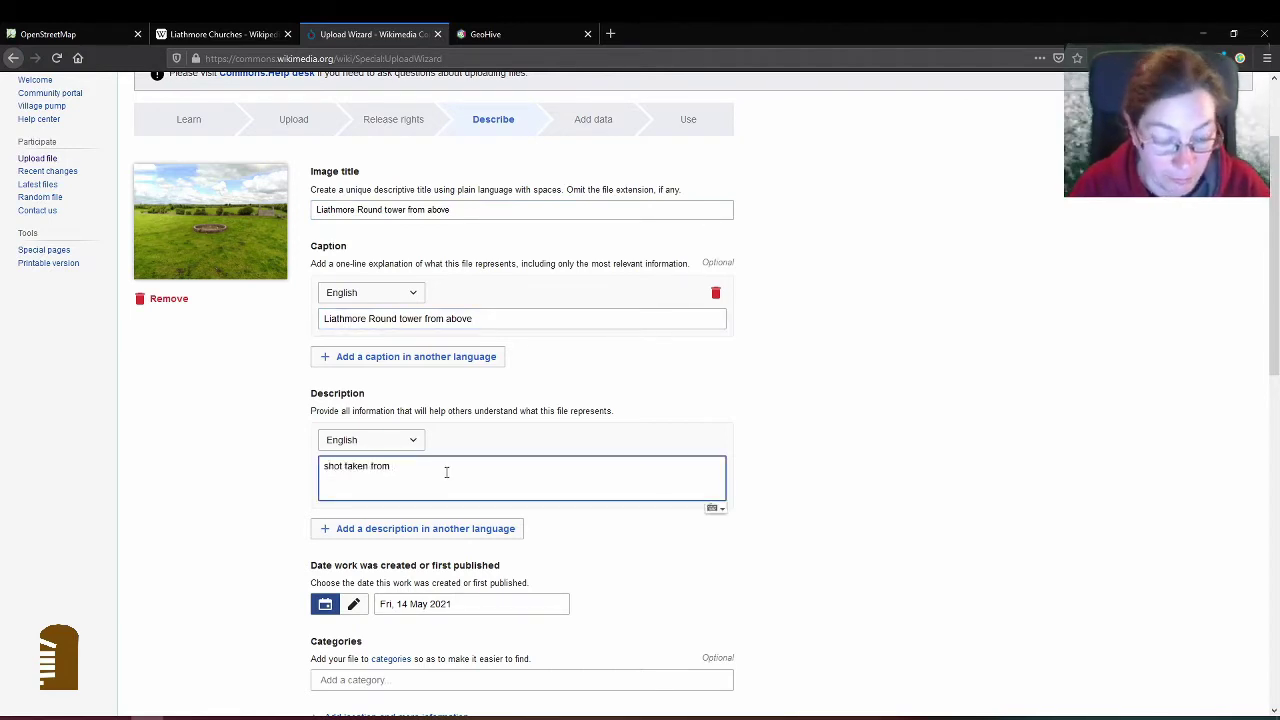
pyautogui.write('1st floor of')
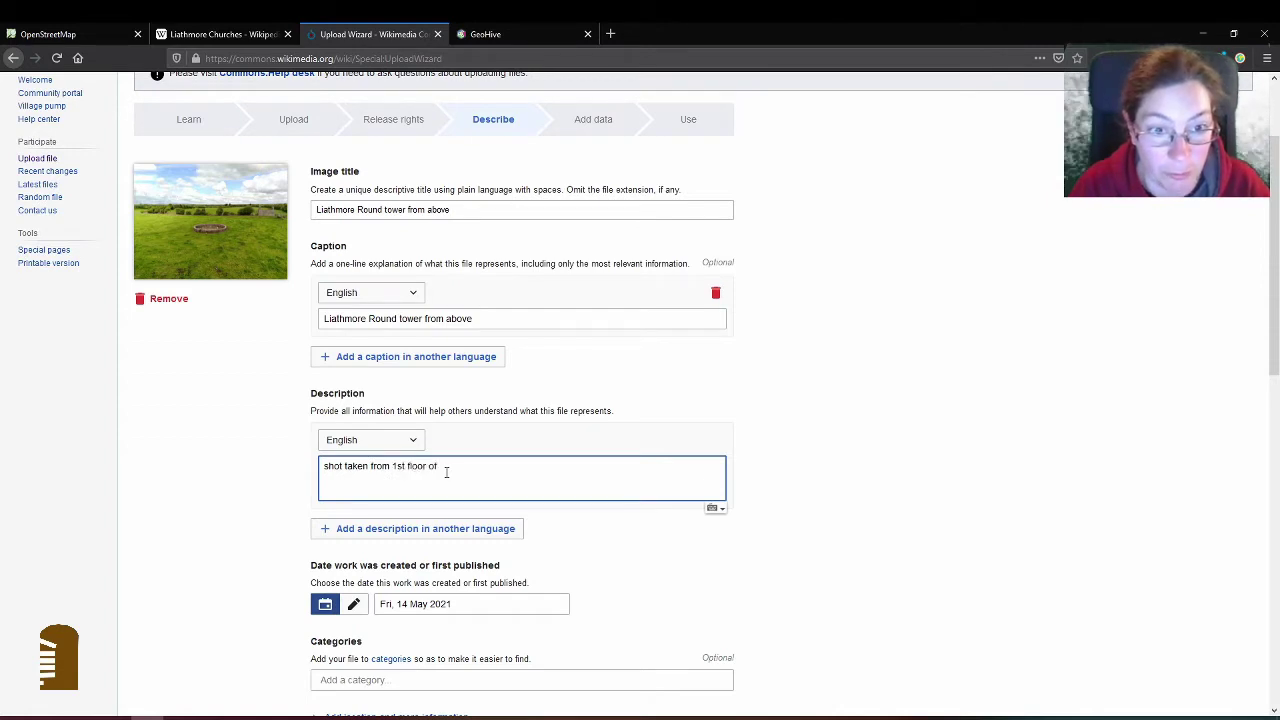
pyautogui.write(' younger chur')
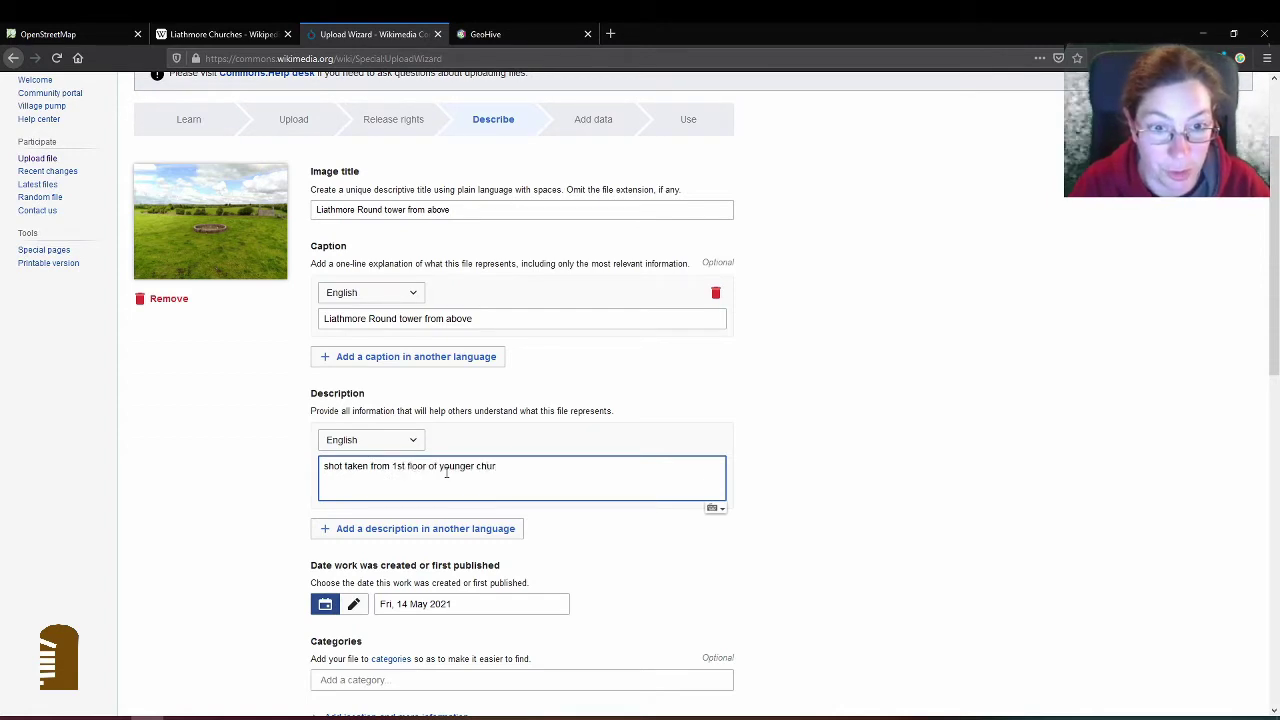
pyautogui.write('ch in Liathm')
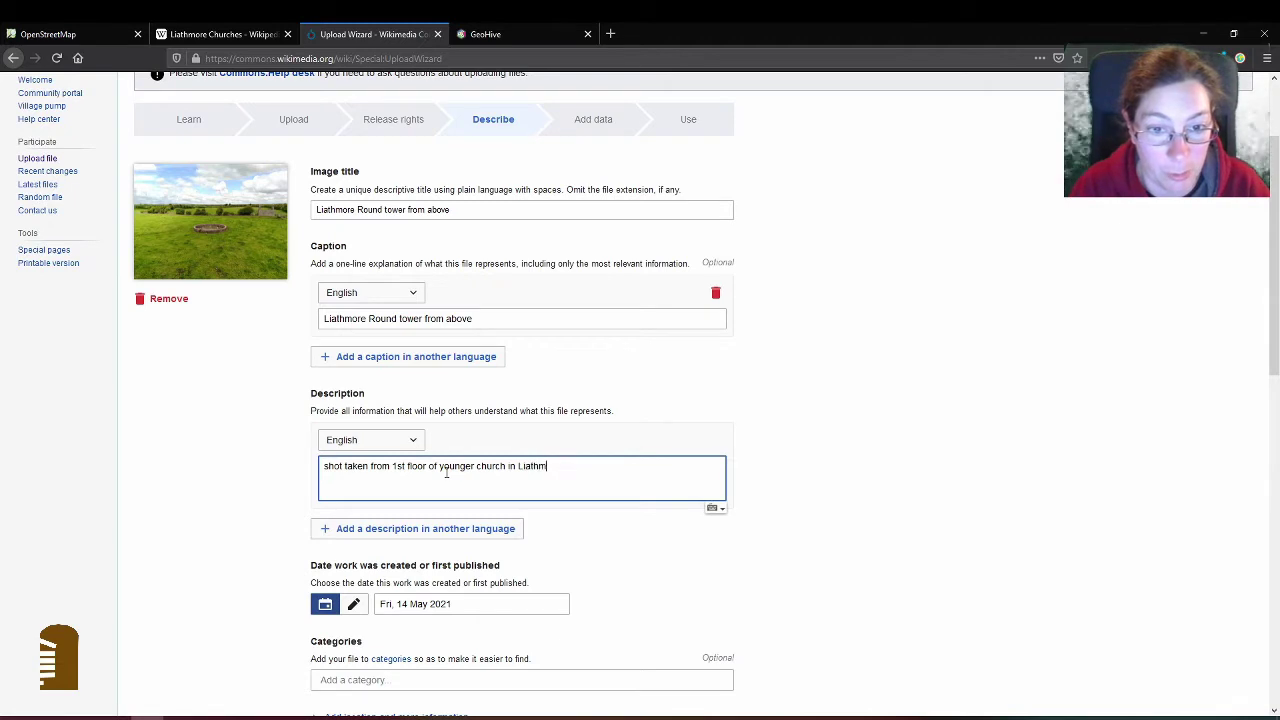
pyautogui.write('ore, view unto')
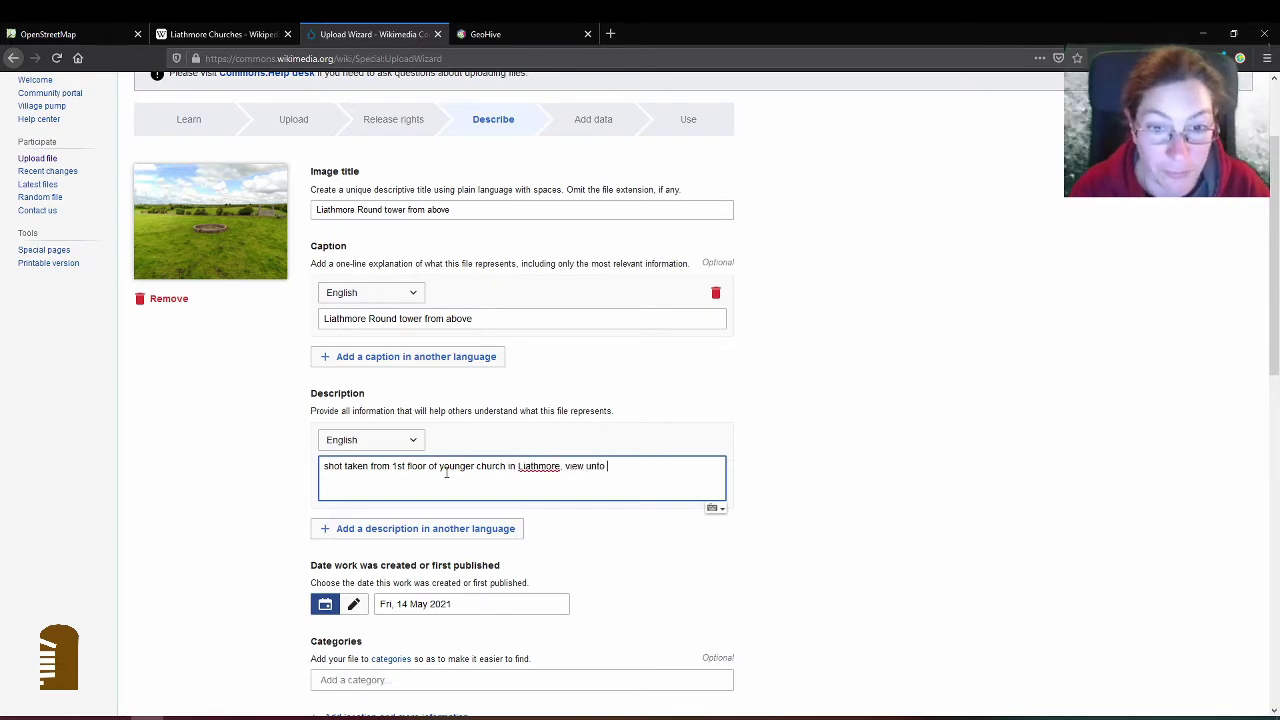
pyautogui.write(' foundations o')
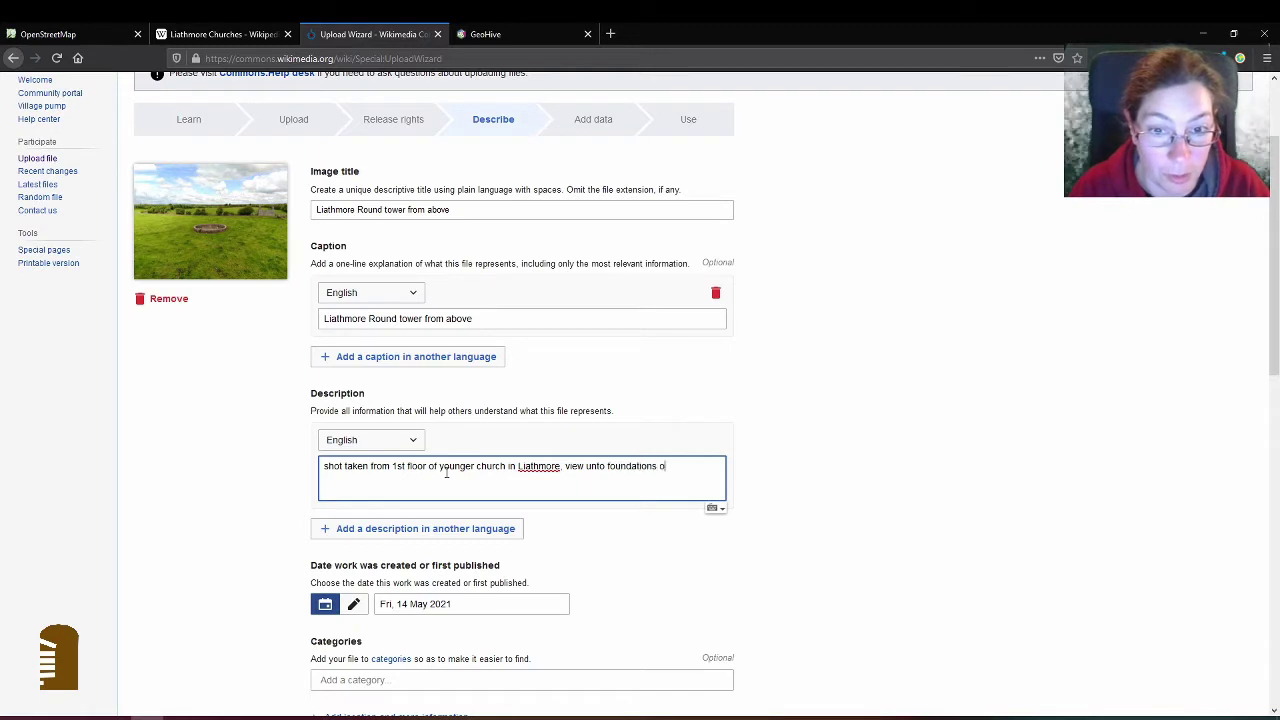
pyautogui.write('f round tower and')
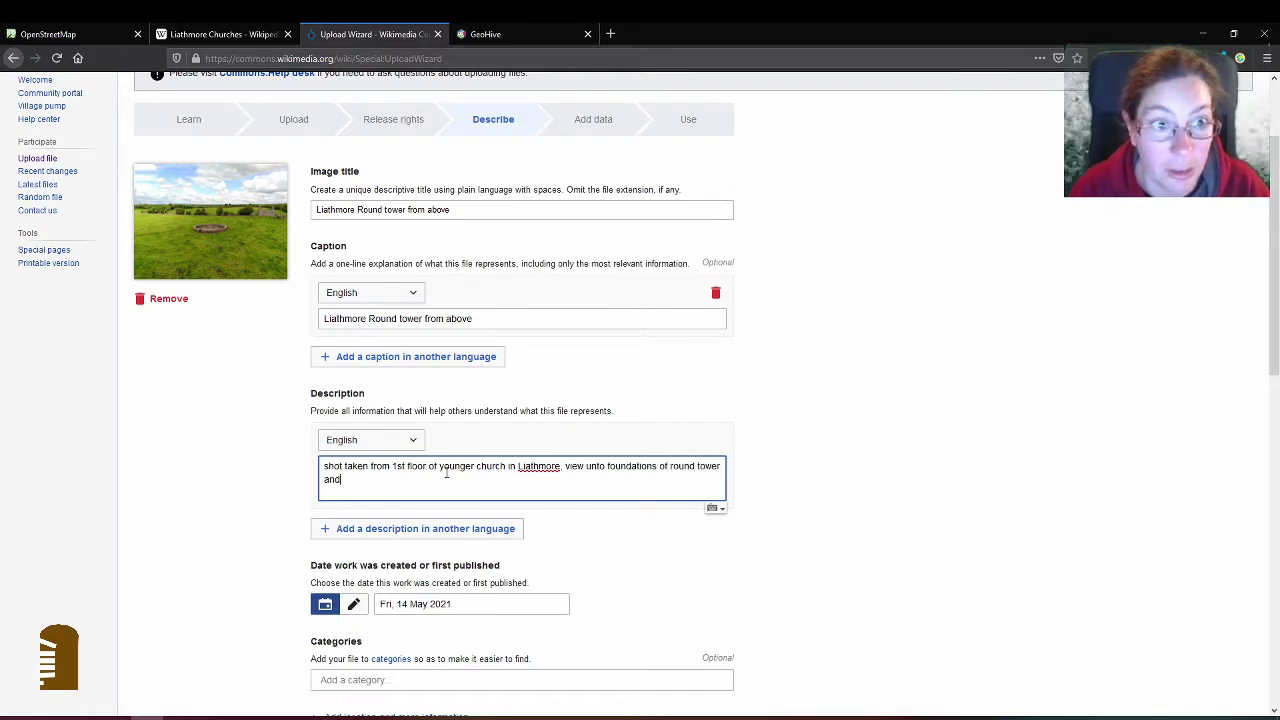
pyautogui.write(' earlier church in backgr')
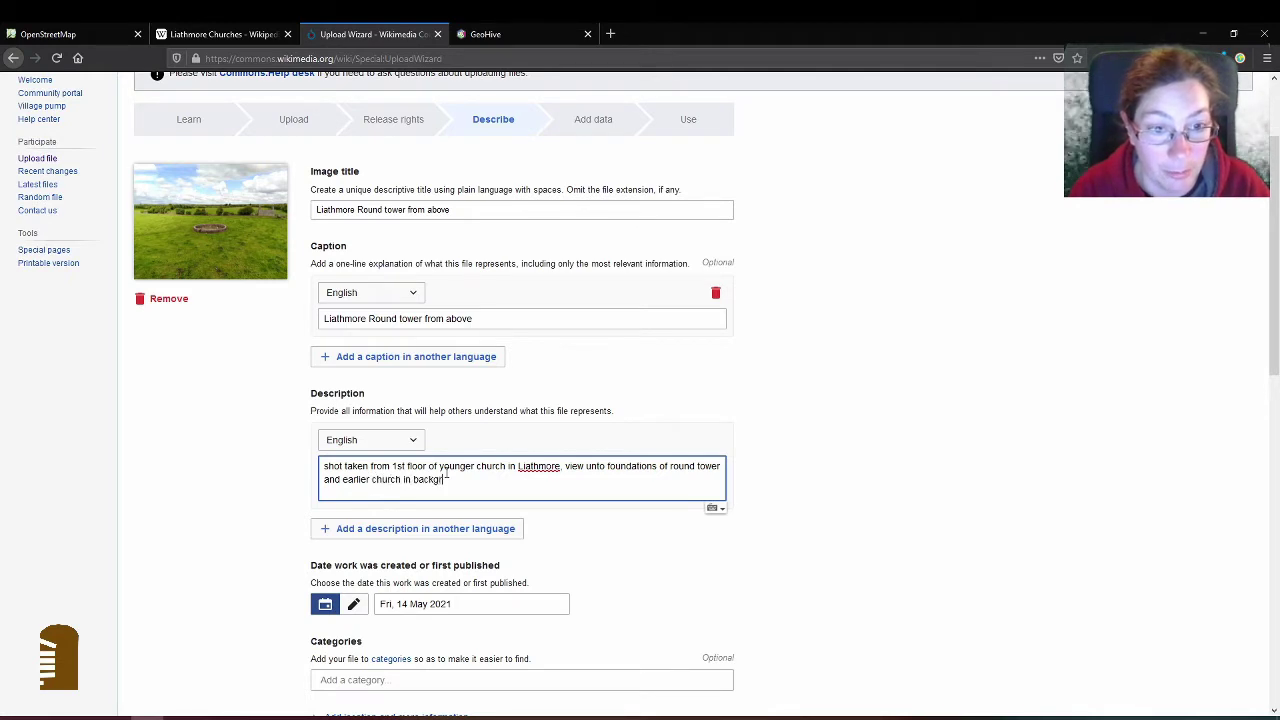
pyautogui.write('ound.')
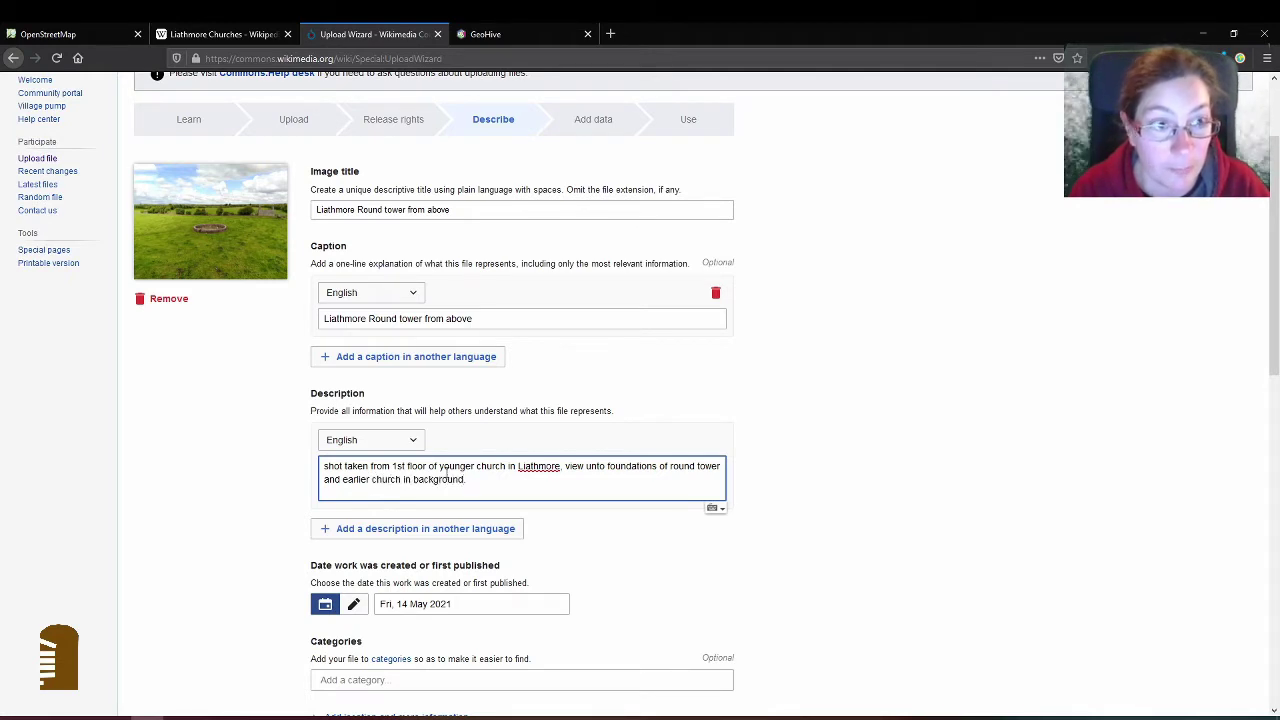
pyautogui.write(' To the left, a circular enclos')
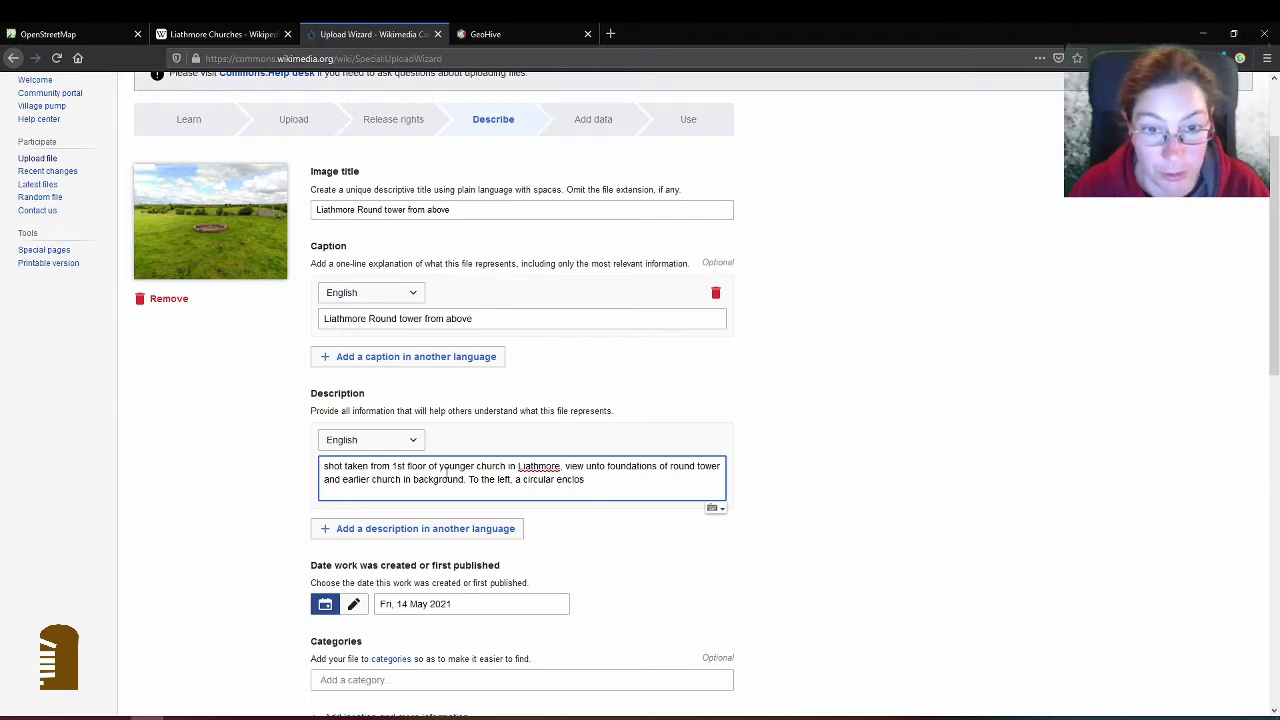
pyautogui.write('ure can be seen')
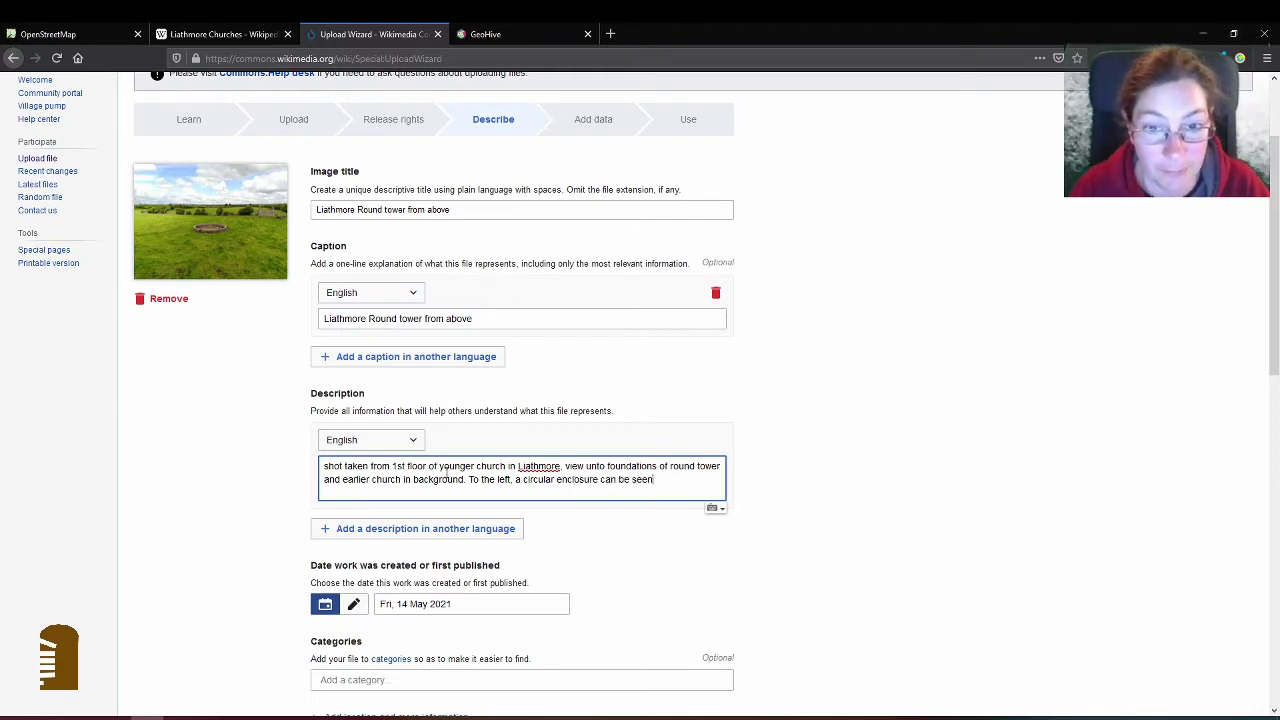
pyautogui.write('.')
pyautogui.scroll(-1, 523, 320)
pyautogui.scroll(1, 510, 369)
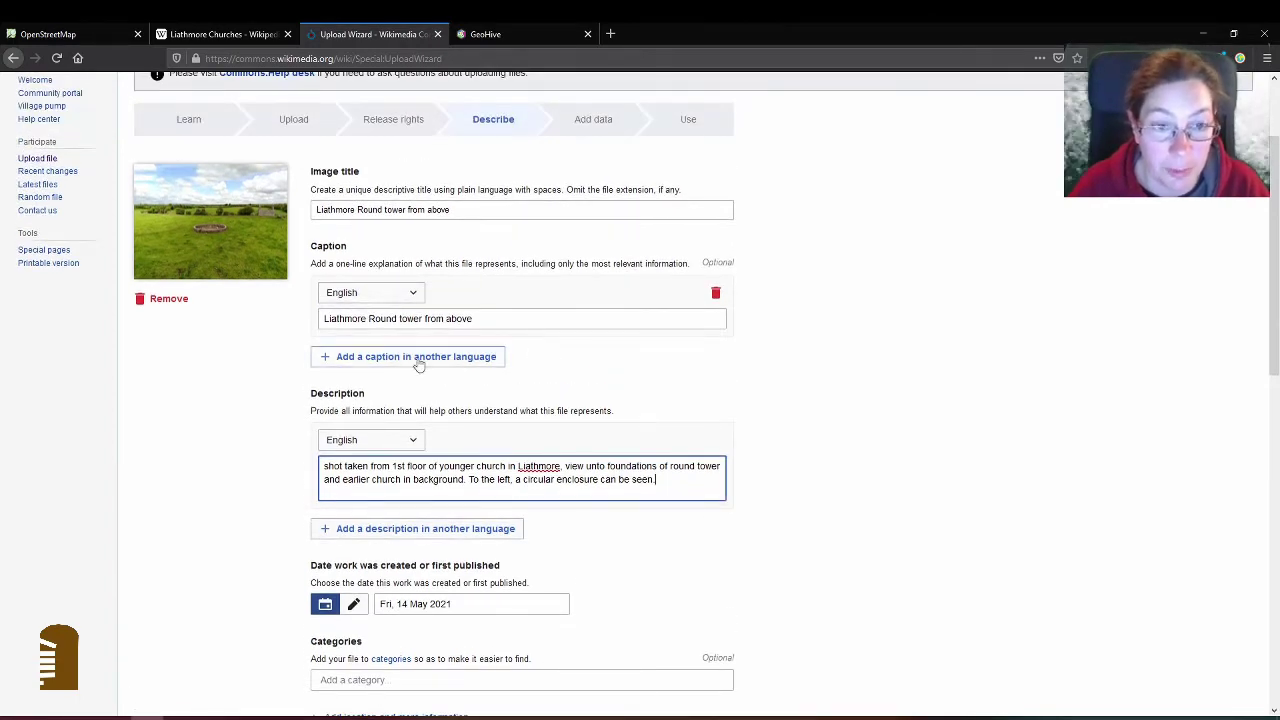
pyautogui.scroll(-3, 577, 377)
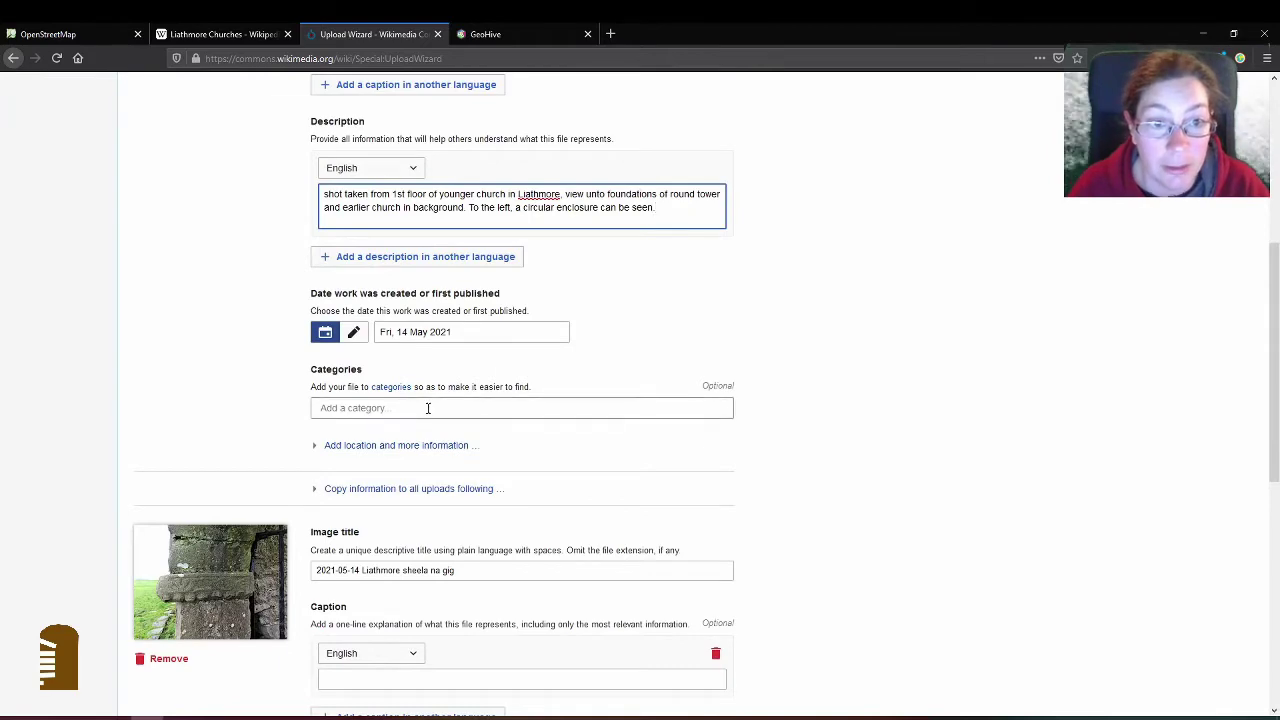
pyautogui.scroll(3, 531, 429)
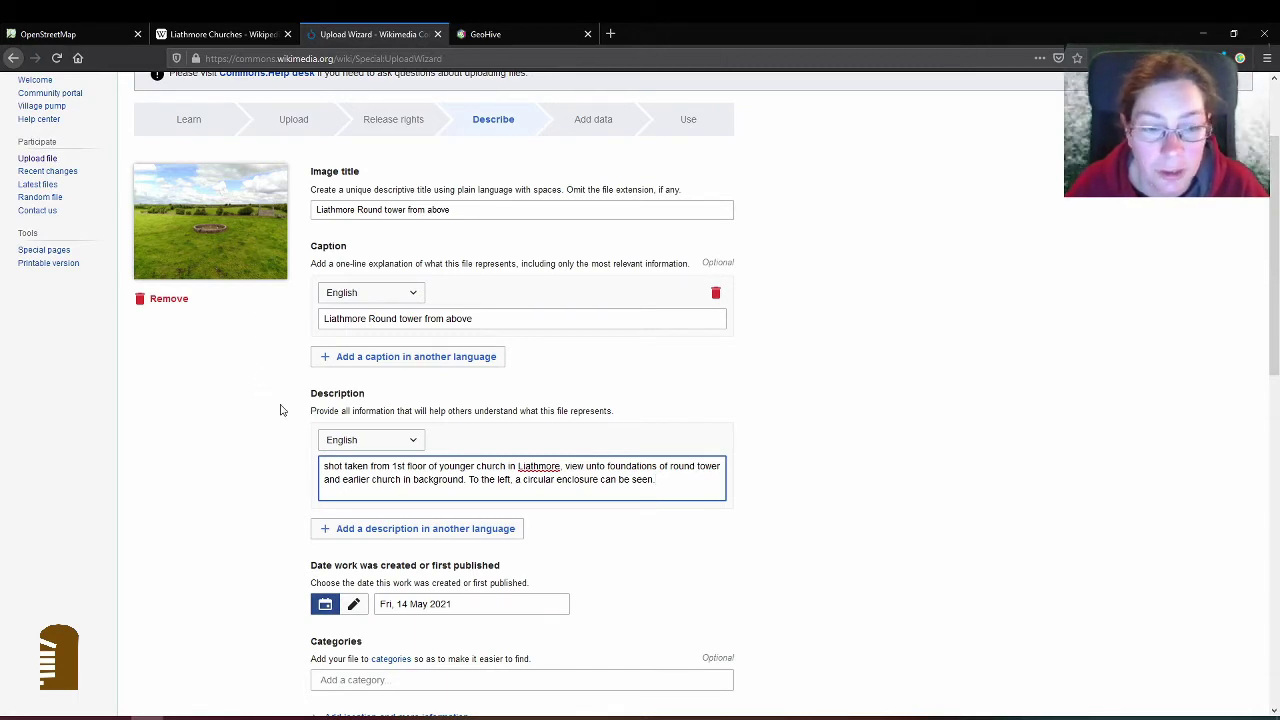
# Step: Add the Round towers in Ireland and County Tipperary categories to the round tower photo
pyautogui.scroll(-3, 270, 378)
pyautogui.scroll(2, 270, 380)
pyautogui.scroll(-2, 265, 379)
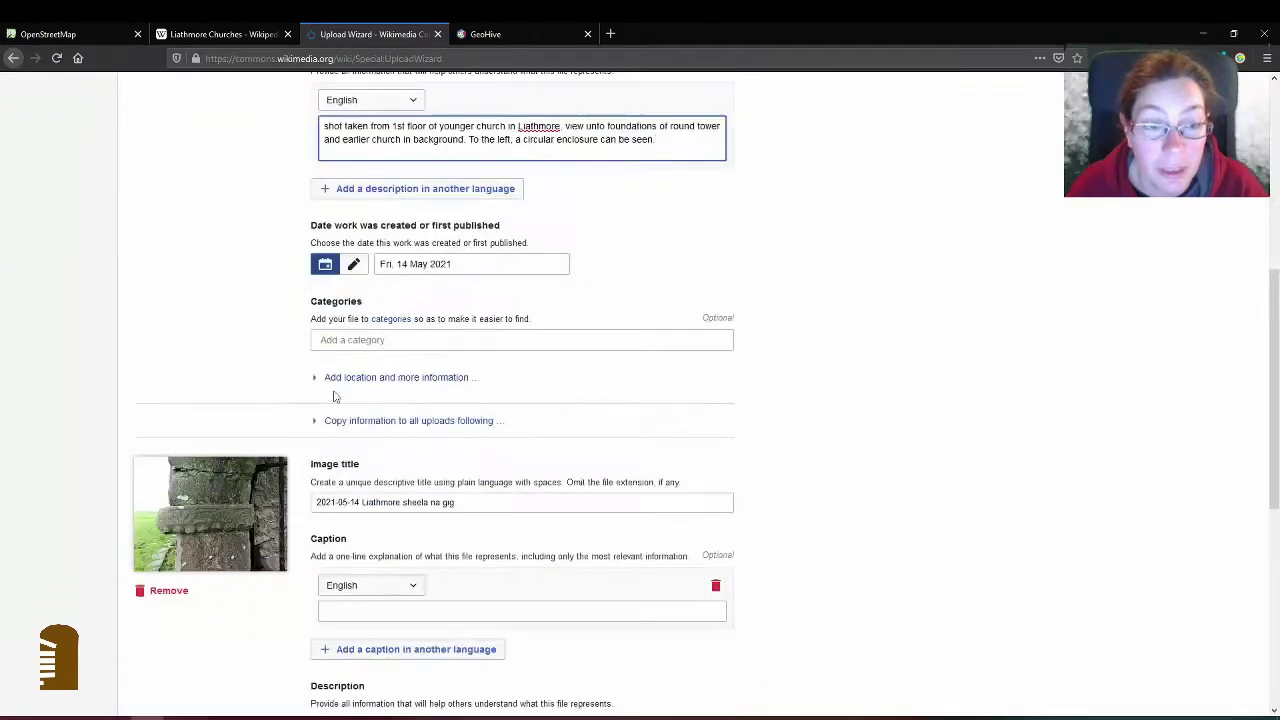
pyautogui.click(391, 340)
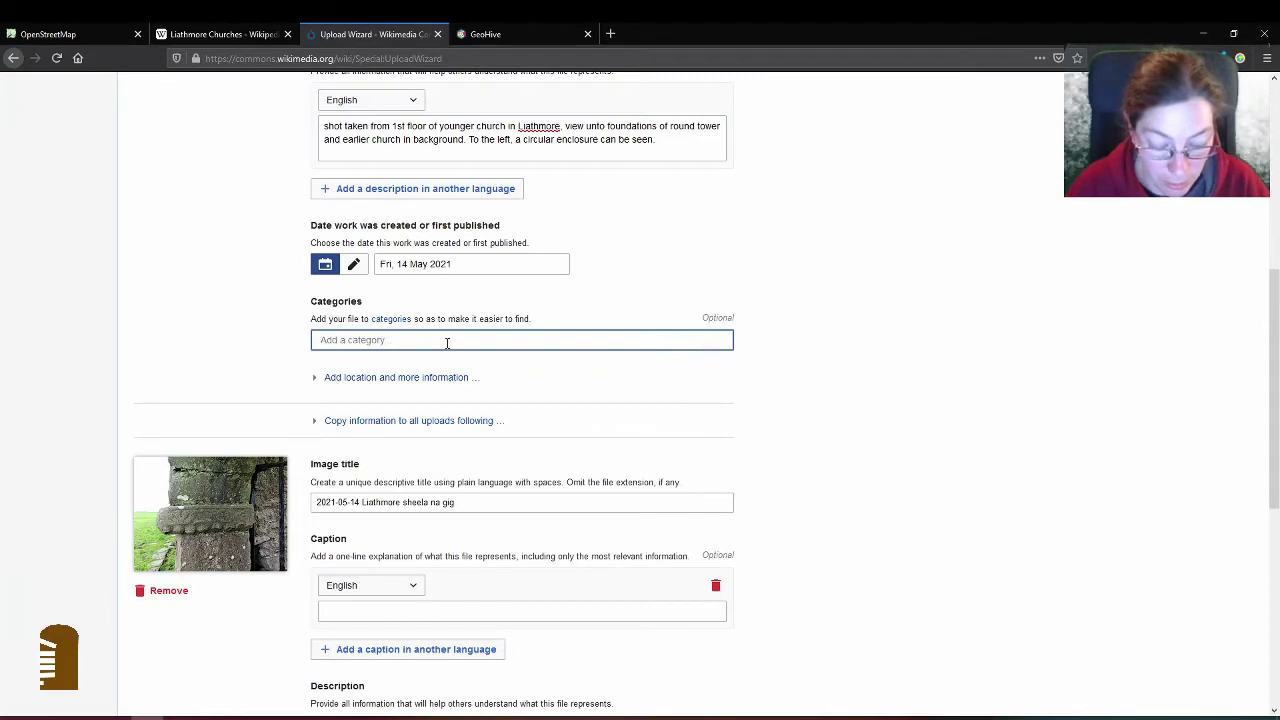
pyautogui.write('round tower')
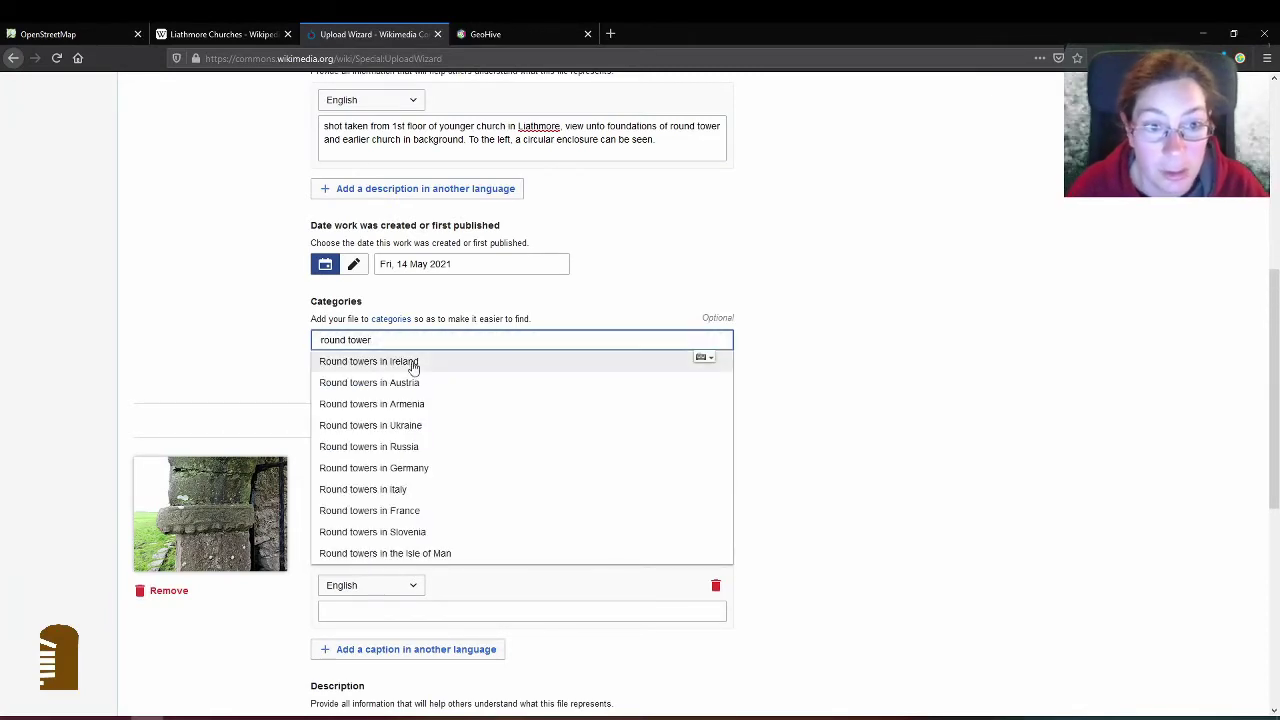
pyautogui.click(413, 365)
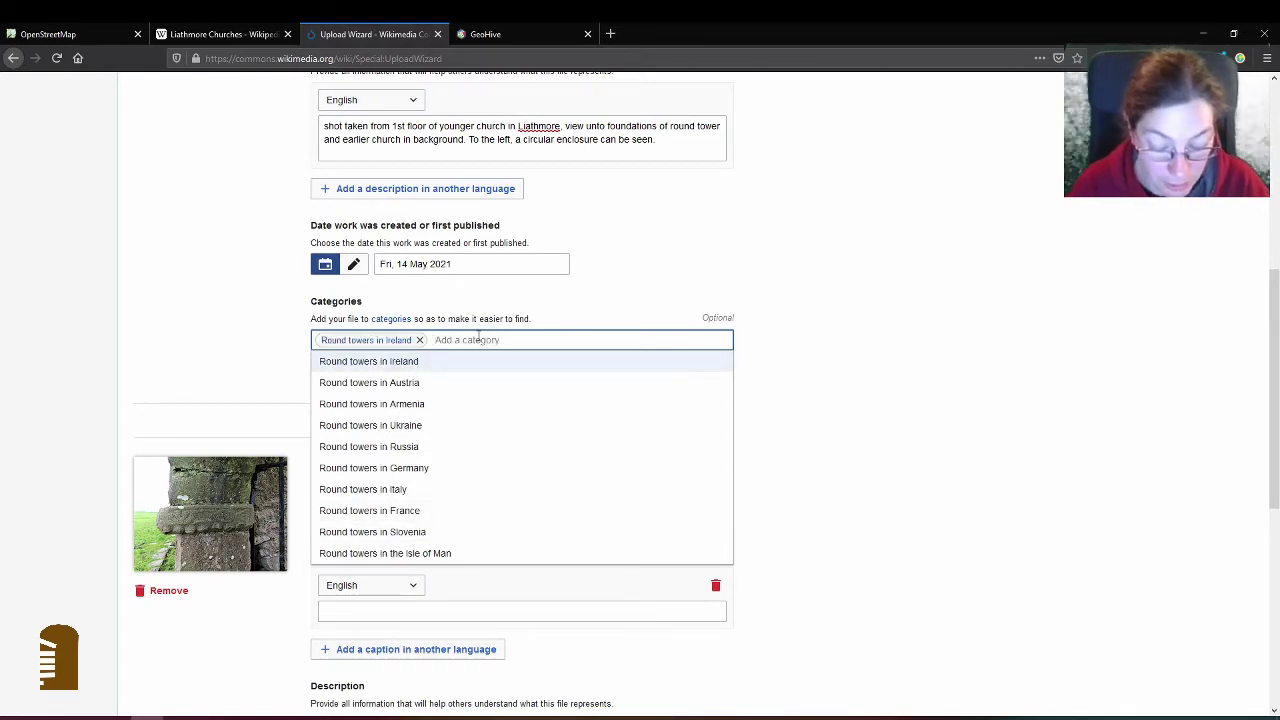
pyautogui.write('County ')
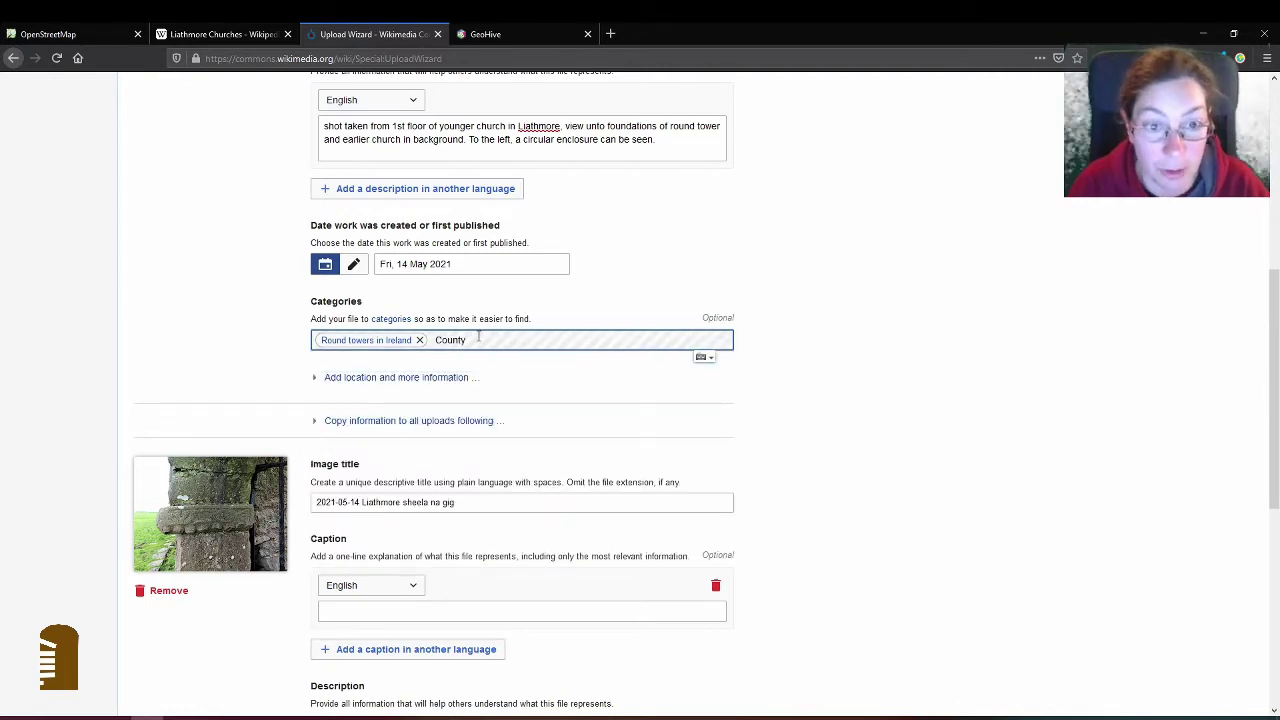
pyautogui.write('Tipper')
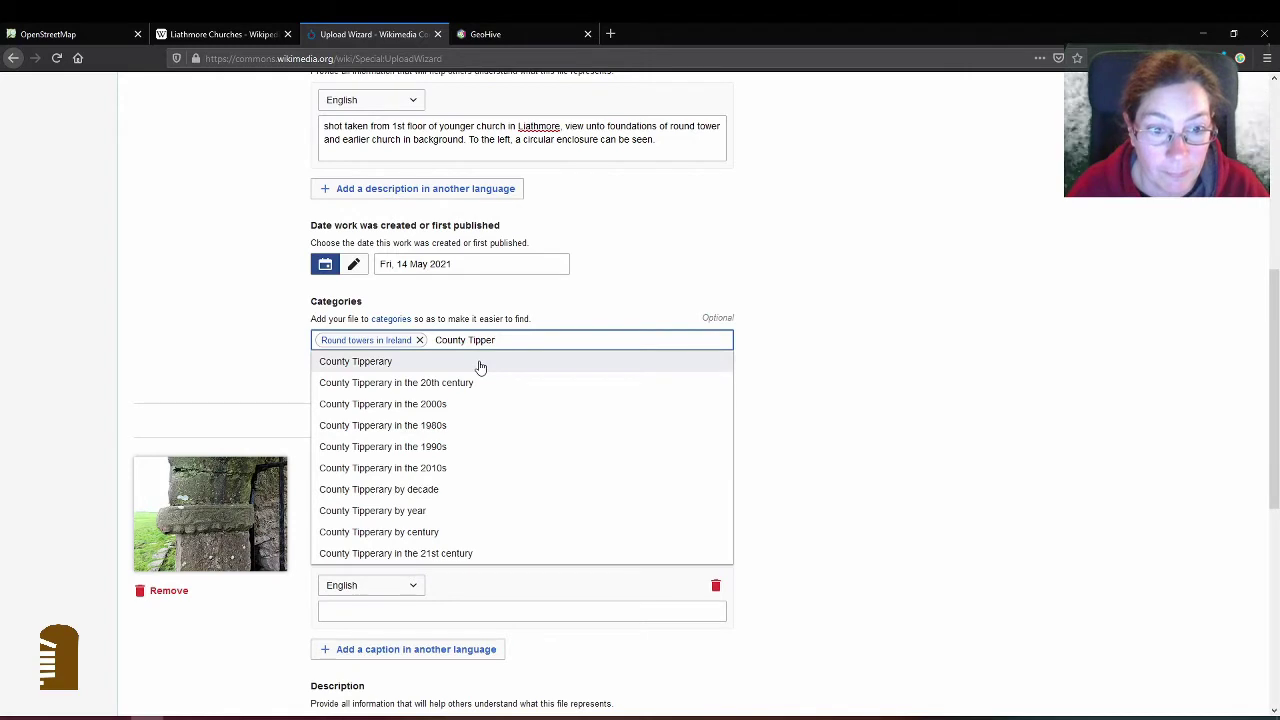
pyautogui.click(480, 365)
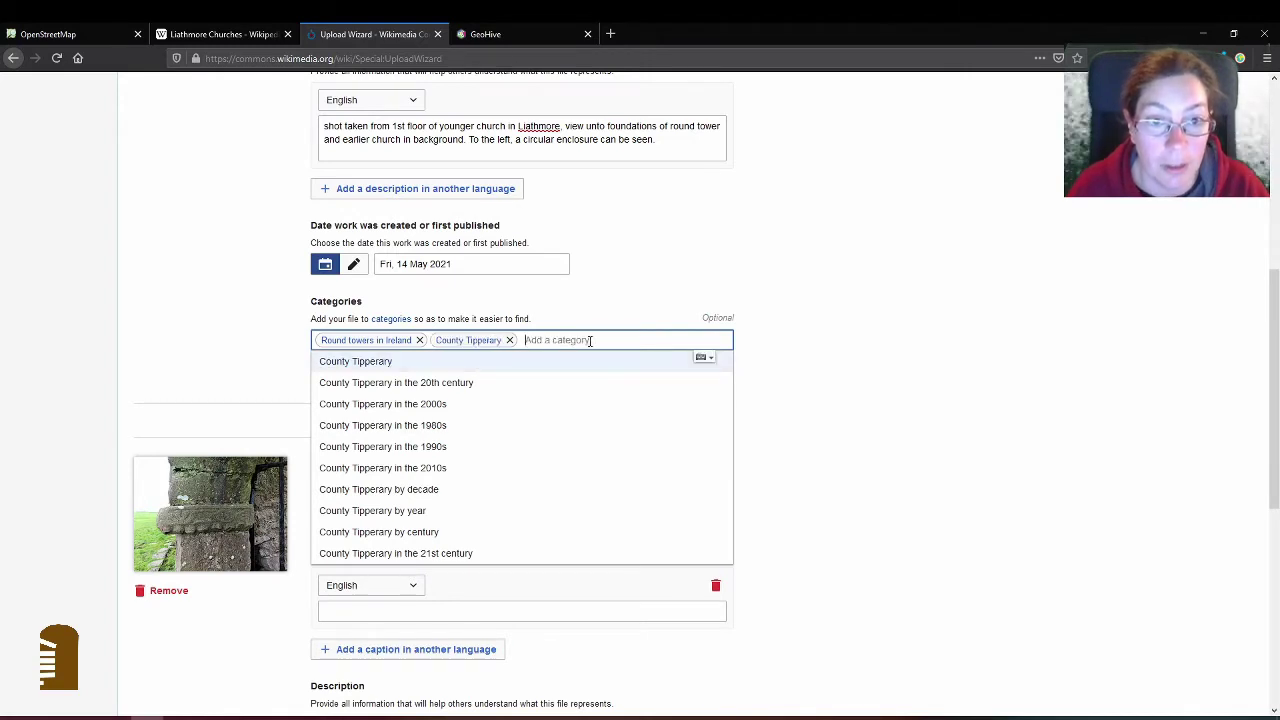
# Step: Add the Monastic Sites in Ireland and Church ruins categories to the round tower photo
pyautogui.write('Mo')
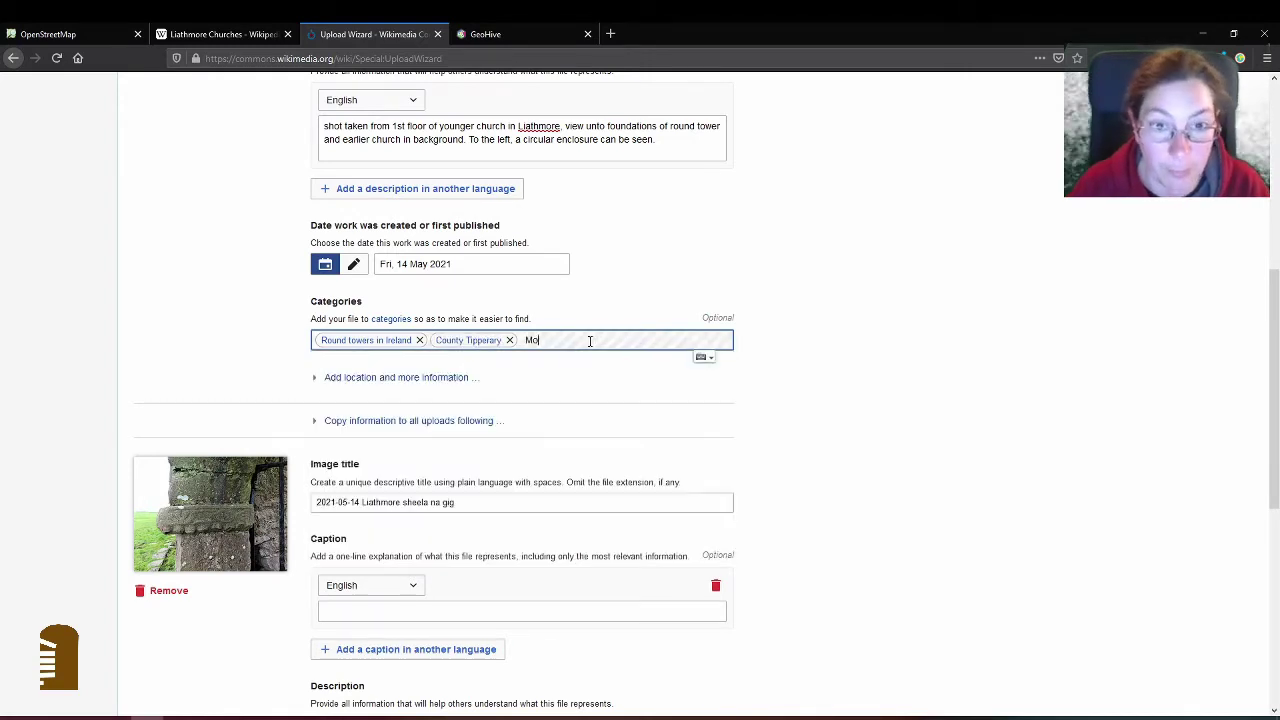
pyautogui.write('nastic Si')
pyautogui.click(571, 362)
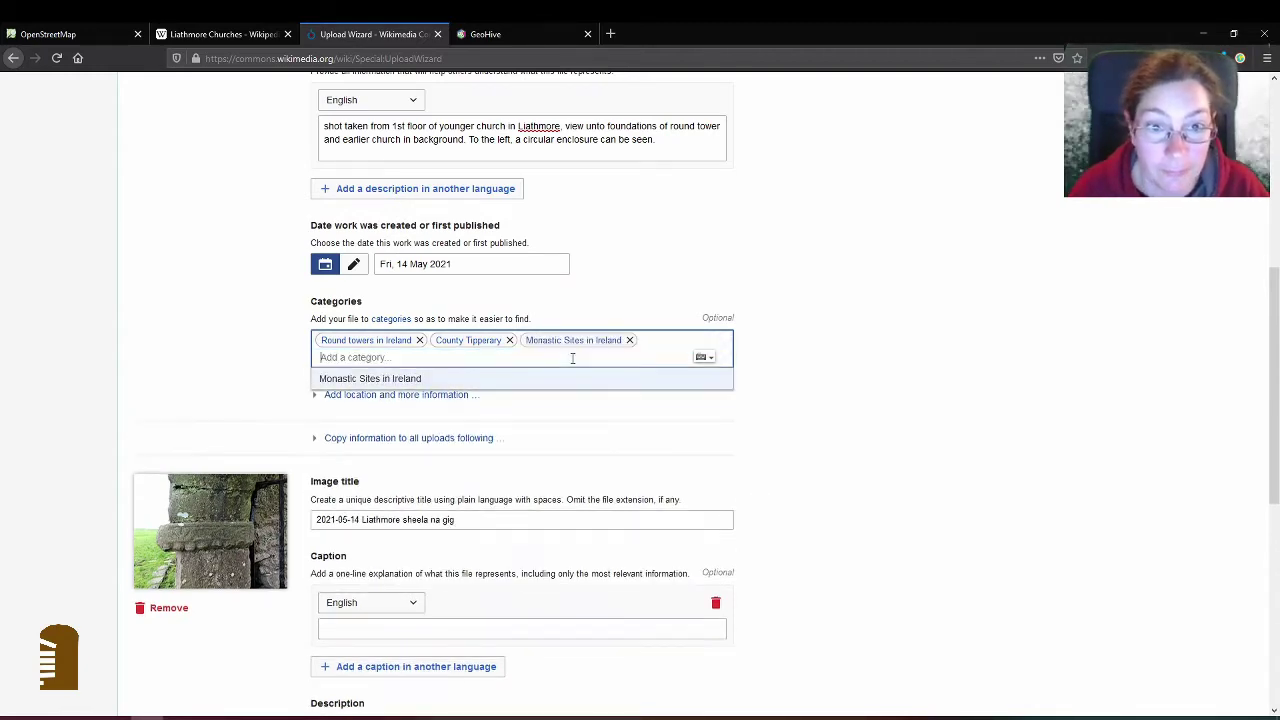
pyautogui.scroll(3, 750, 470)
pyautogui.scroll(-3, 810, 451)
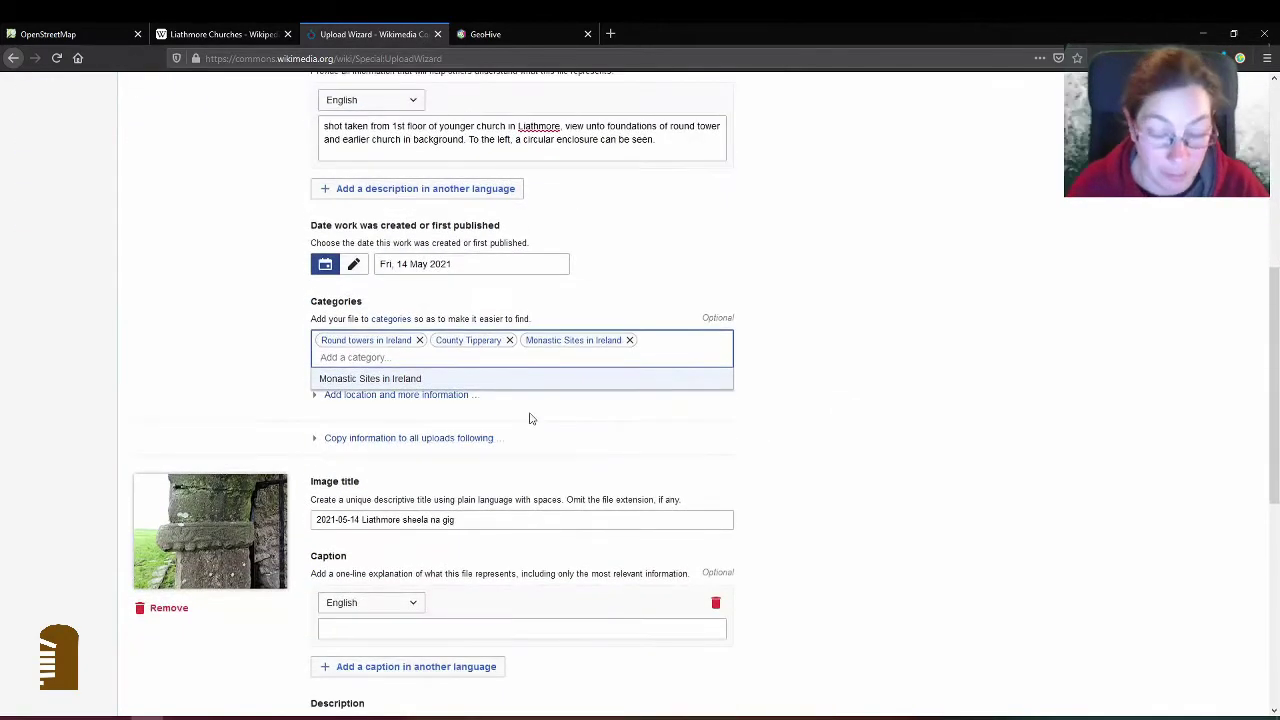
pyautogui.write('ch')
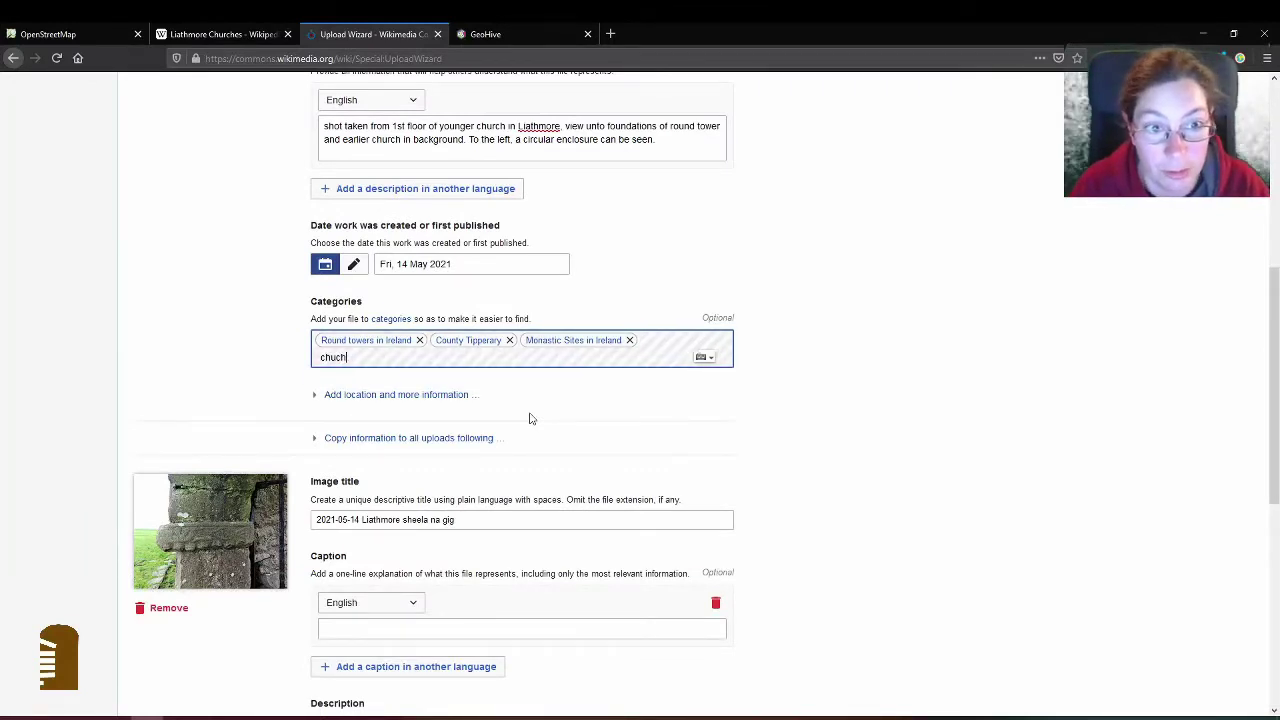
pyautogui.press('BackSpace')
pyautogui.press('BackSpace')
pyautogui.write('rch ruins')
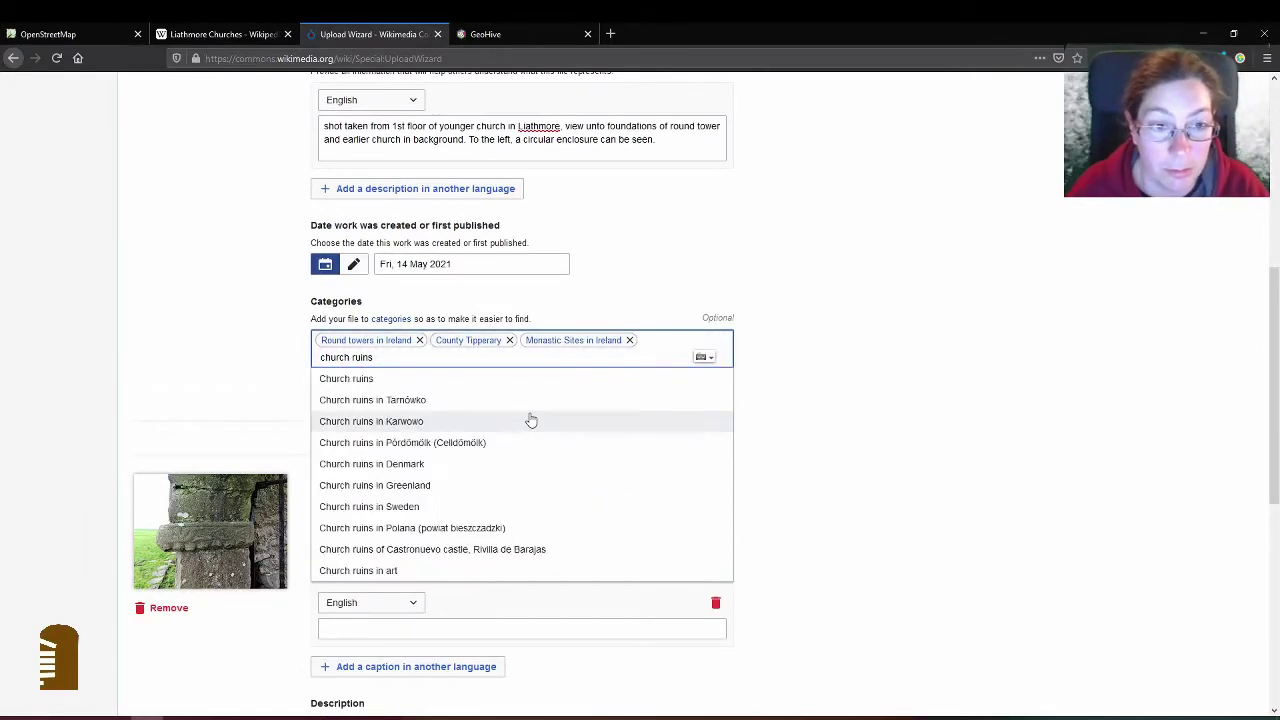
pyautogui.write(' in')
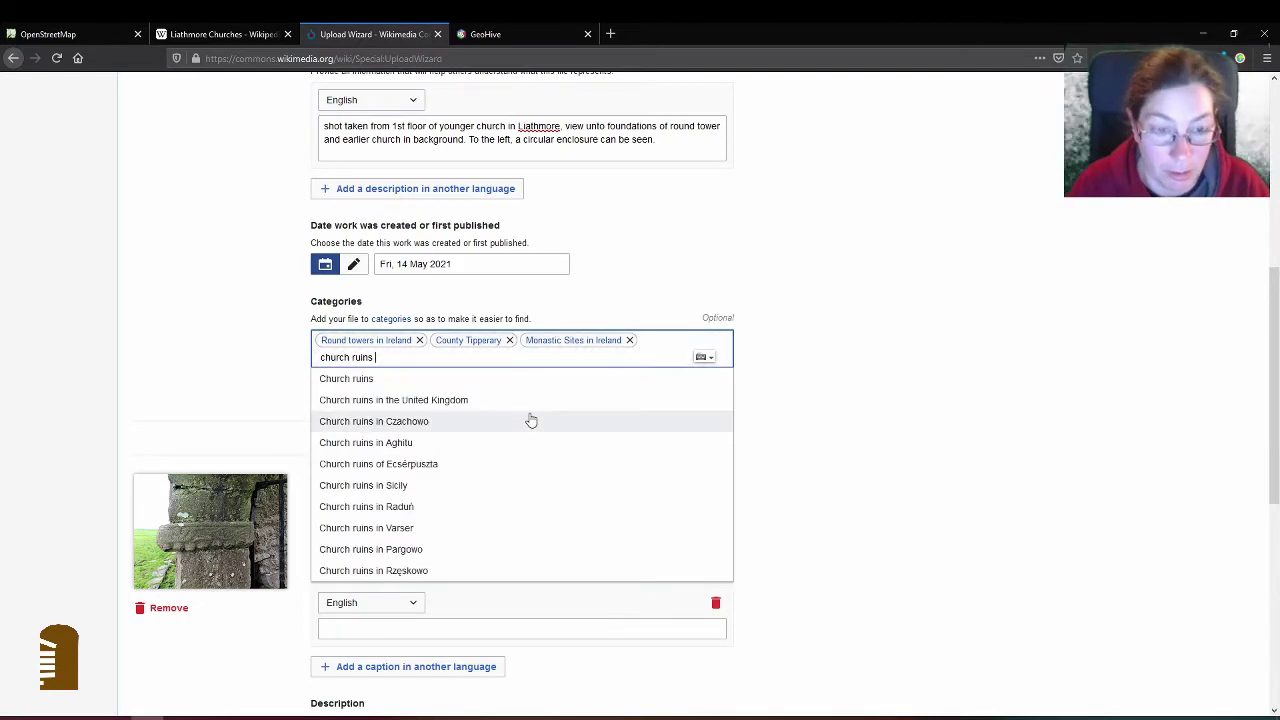
pyautogui.write(' Ireland')
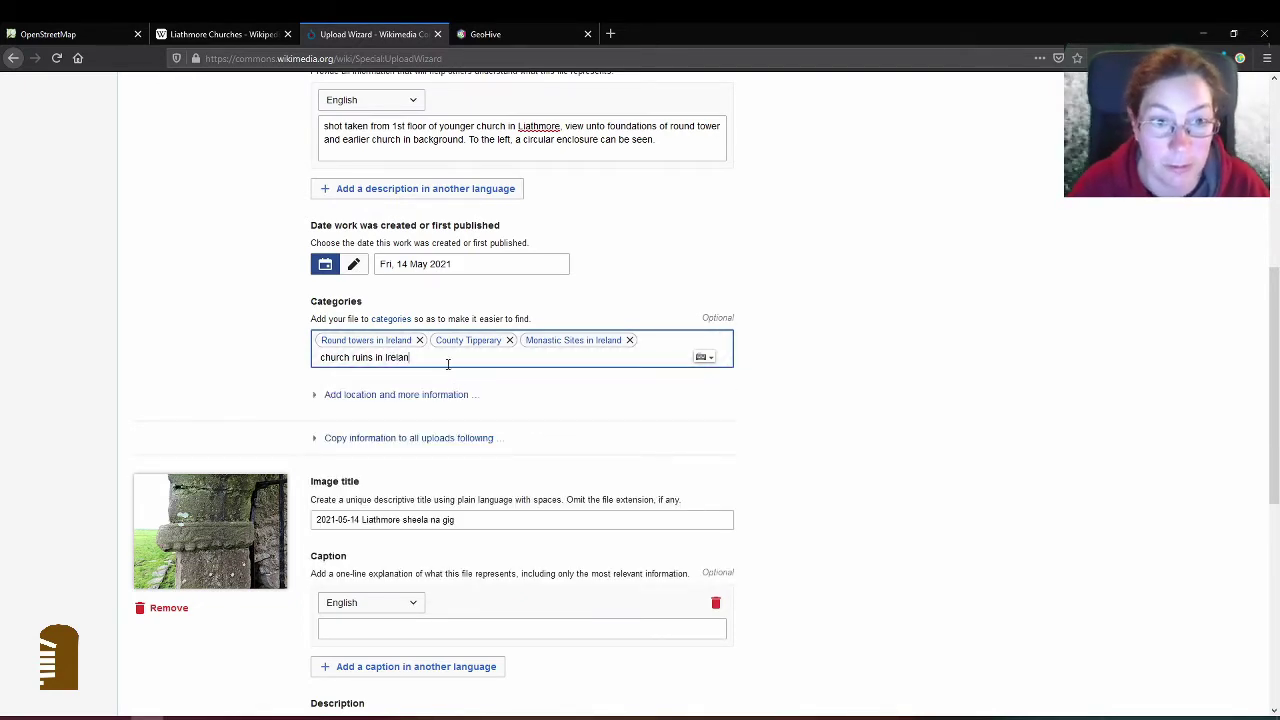
pyautogui.press('BackSpace')
pyautogui.press('BackSpace')
pyautogui.press('BackSpace')
pyautogui.press('BackSpace')
pyautogui.press('BackSpace')
pyautogui.press('BackSpace')
pyautogui.write('Tipper')
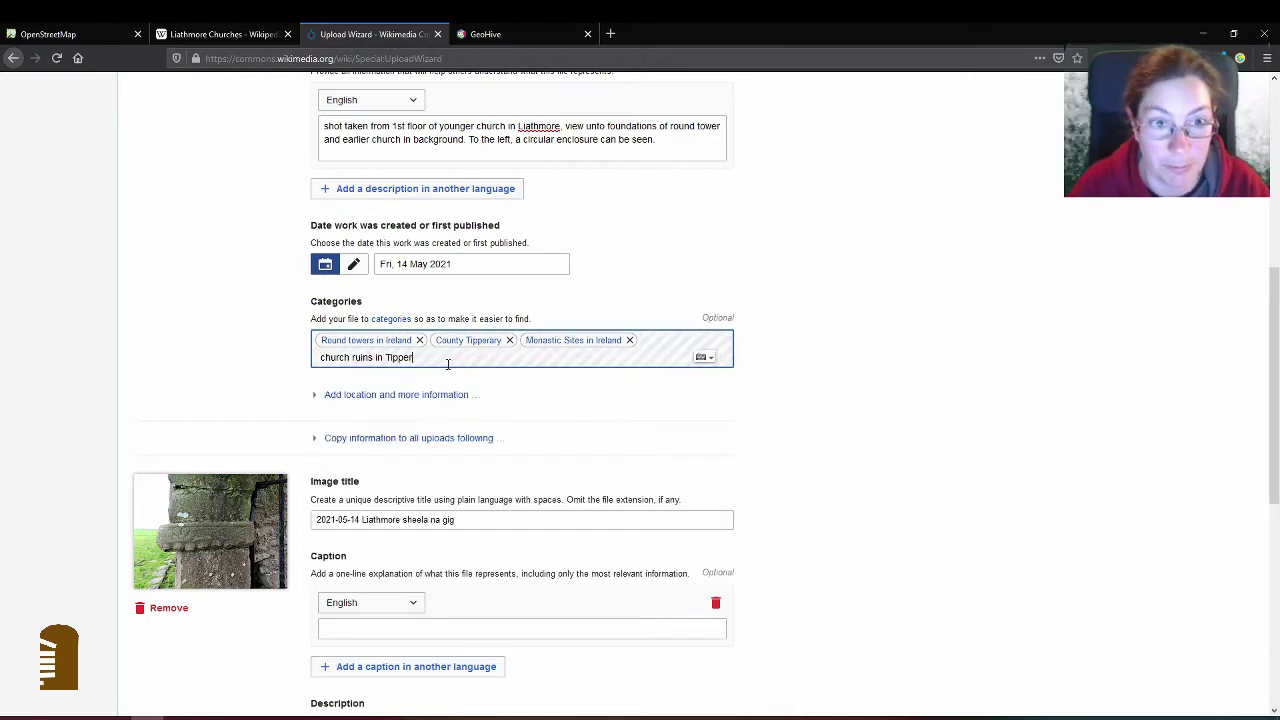
pyautogui.press('BackSpace')
pyautogui.press('BackSpace')
pyautogui.press('BackSpace')
pyautogui.press('BackSpace')
pyautogui.press('BackSpace')
pyautogui.press('BackSpace')
pyautogui.press('BackSpace')
pyautogui.press('BackSpace')
pyautogui.press('BackSpace')
pyautogui.press('BackSpace')
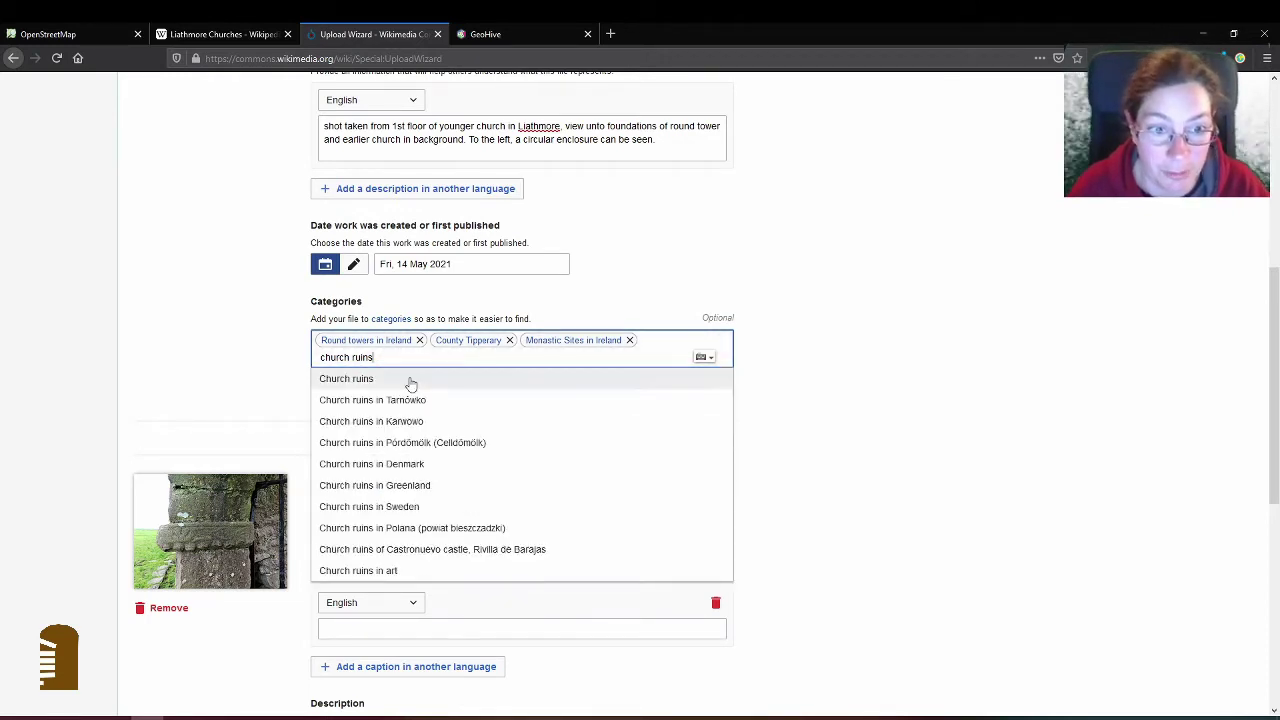
pyautogui.click(410, 379)
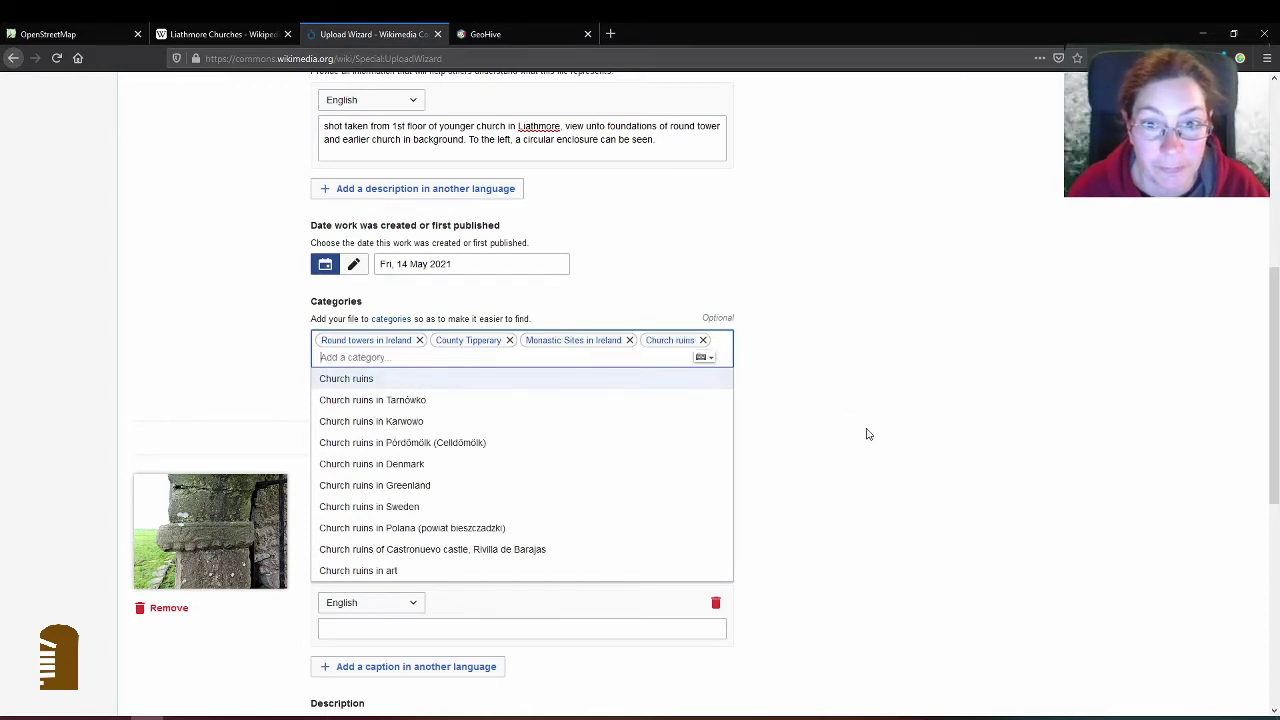
pyautogui.click(846, 424)
pyautogui.scroll(-1, 751, 385)
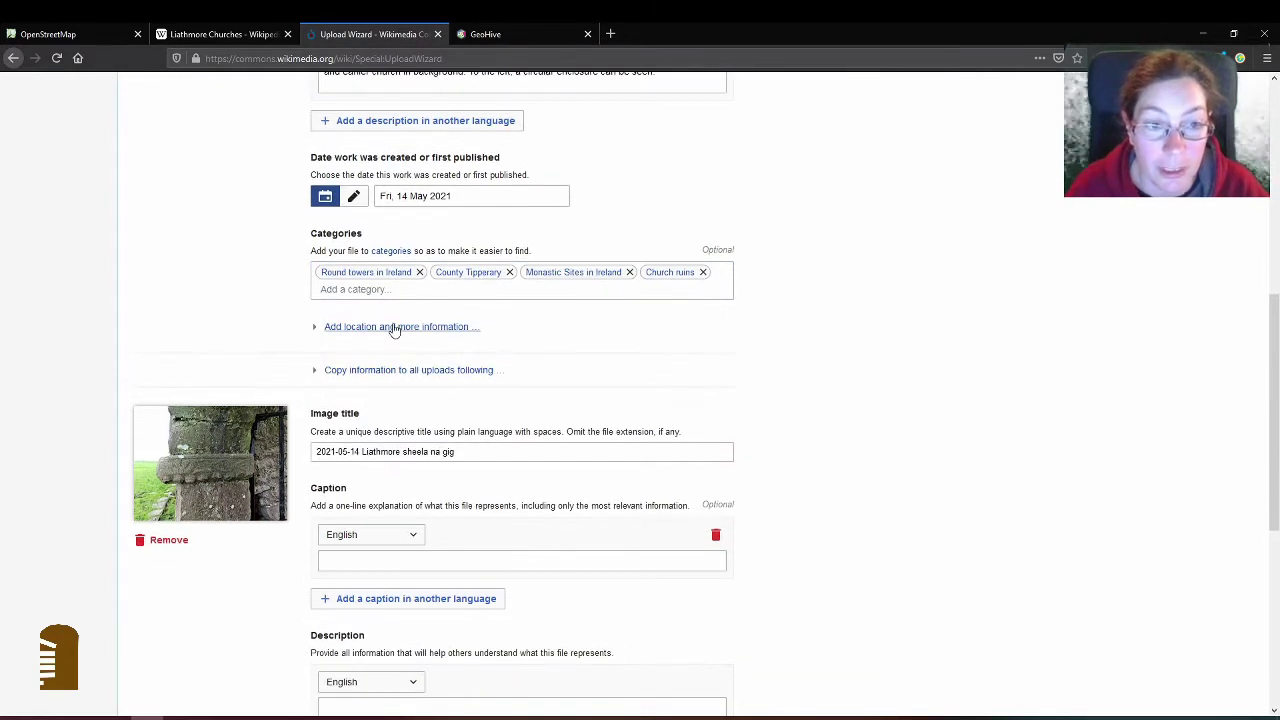
# Step: Expand the location fields and copy latitude 52.67007 from an OpenStreetMap lookup of the tower
pyautogui.click(395, 327)
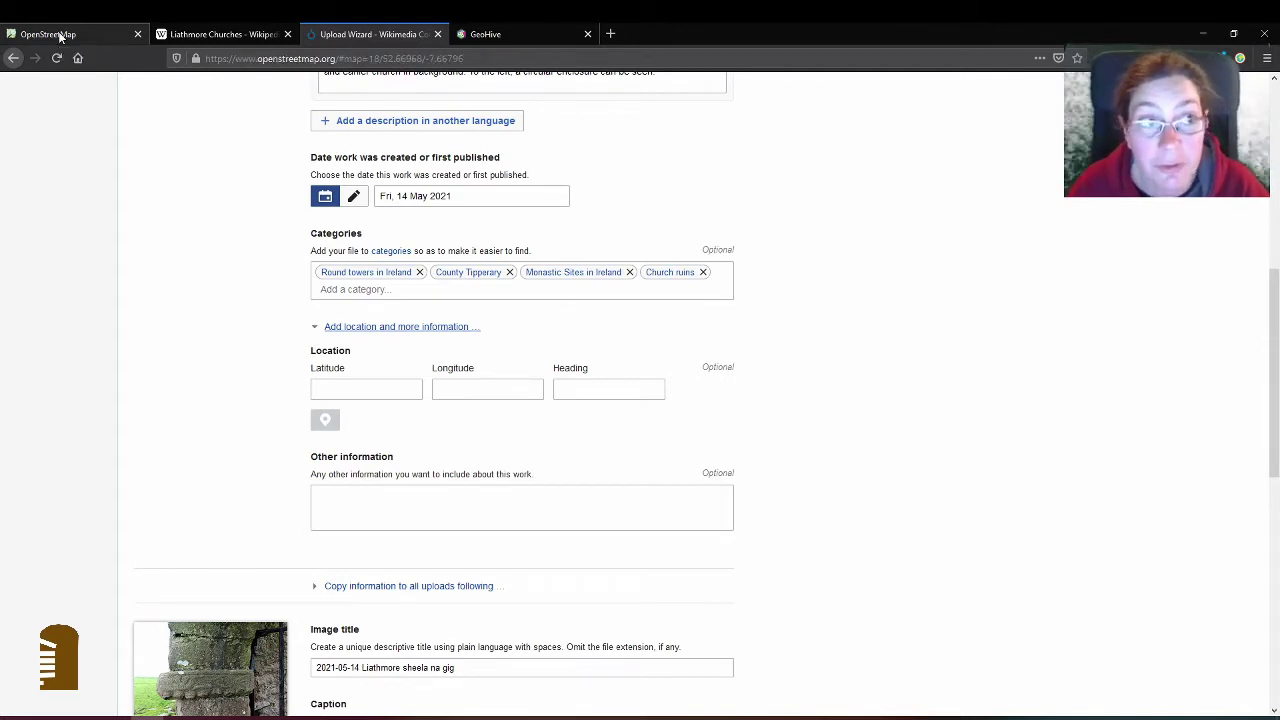
pyautogui.click(60, 36)
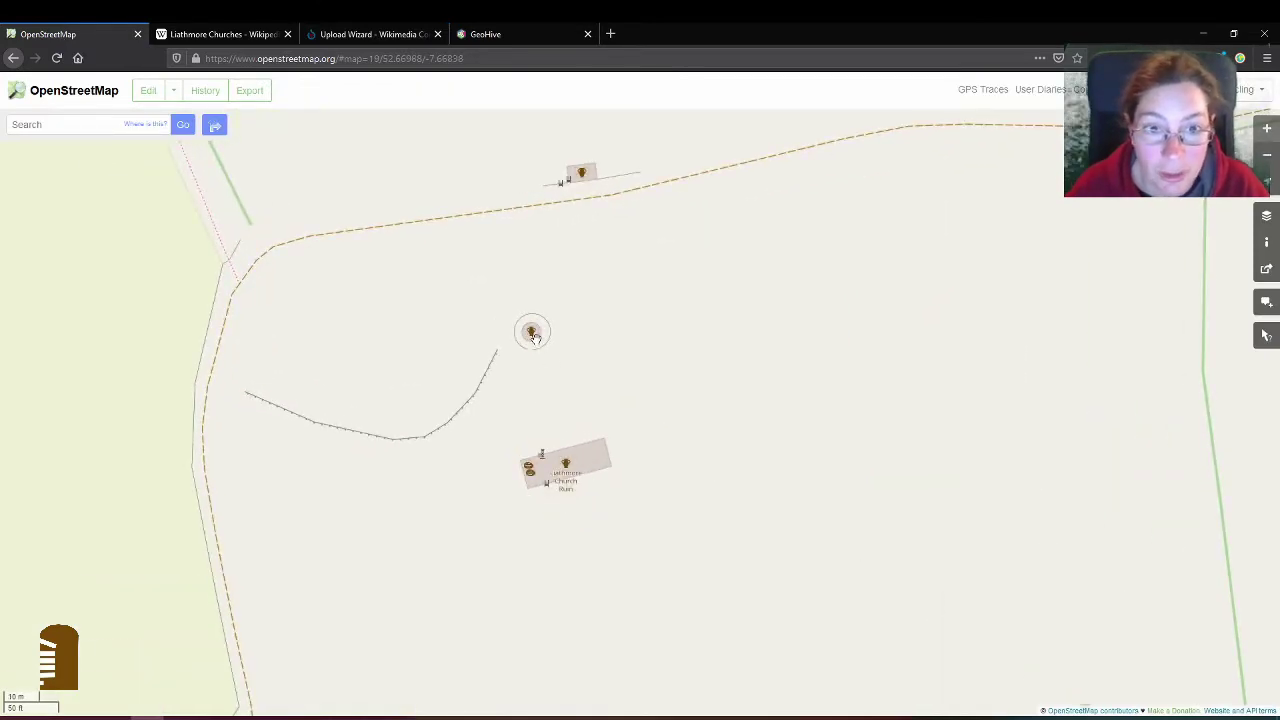
pyautogui.rightClick(532, 332)
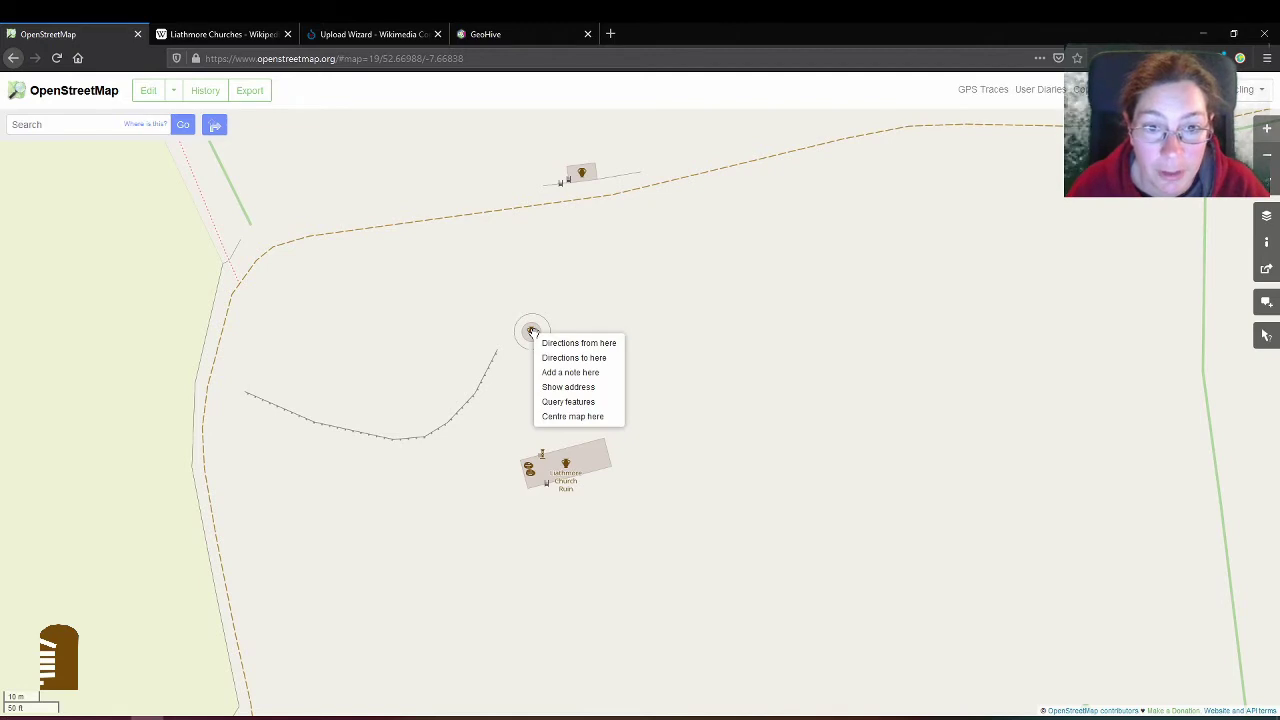
pyautogui.click(568, 386)
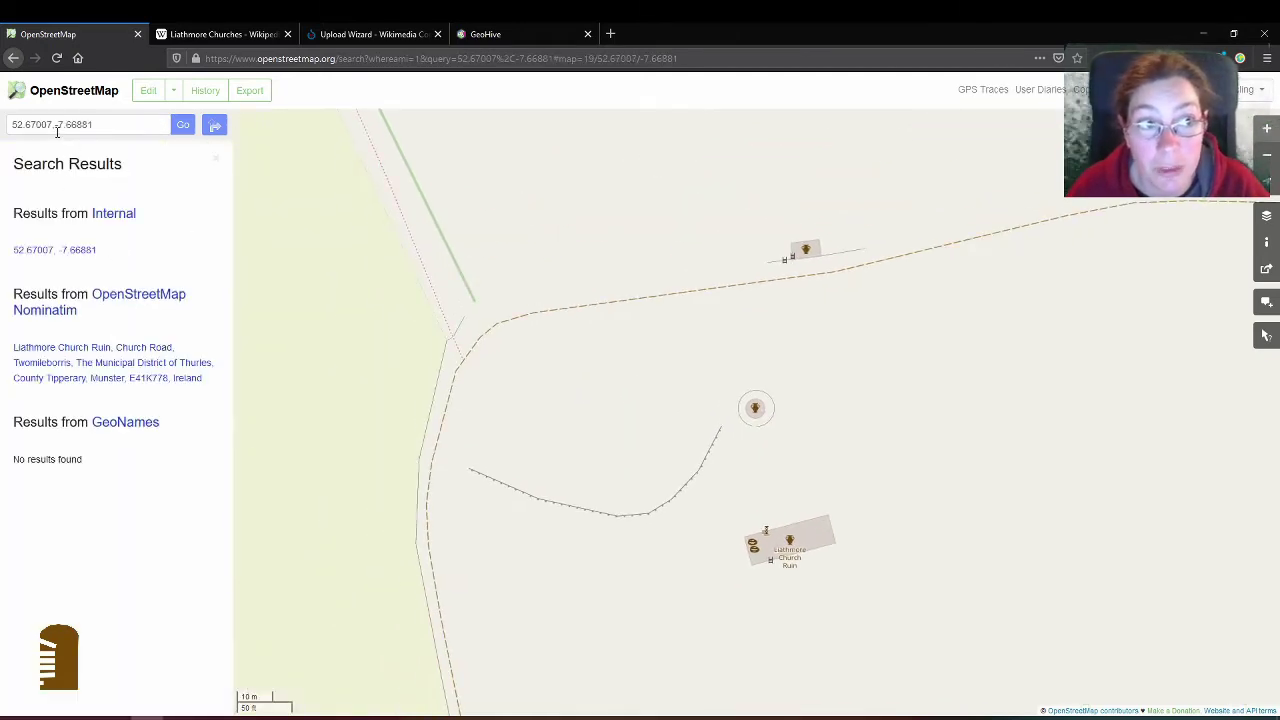
pyautogui.moveTo(52, 124); pyautogui.dragTo(3, 128)
pyautogui.hotkey('ctrl', 'c')
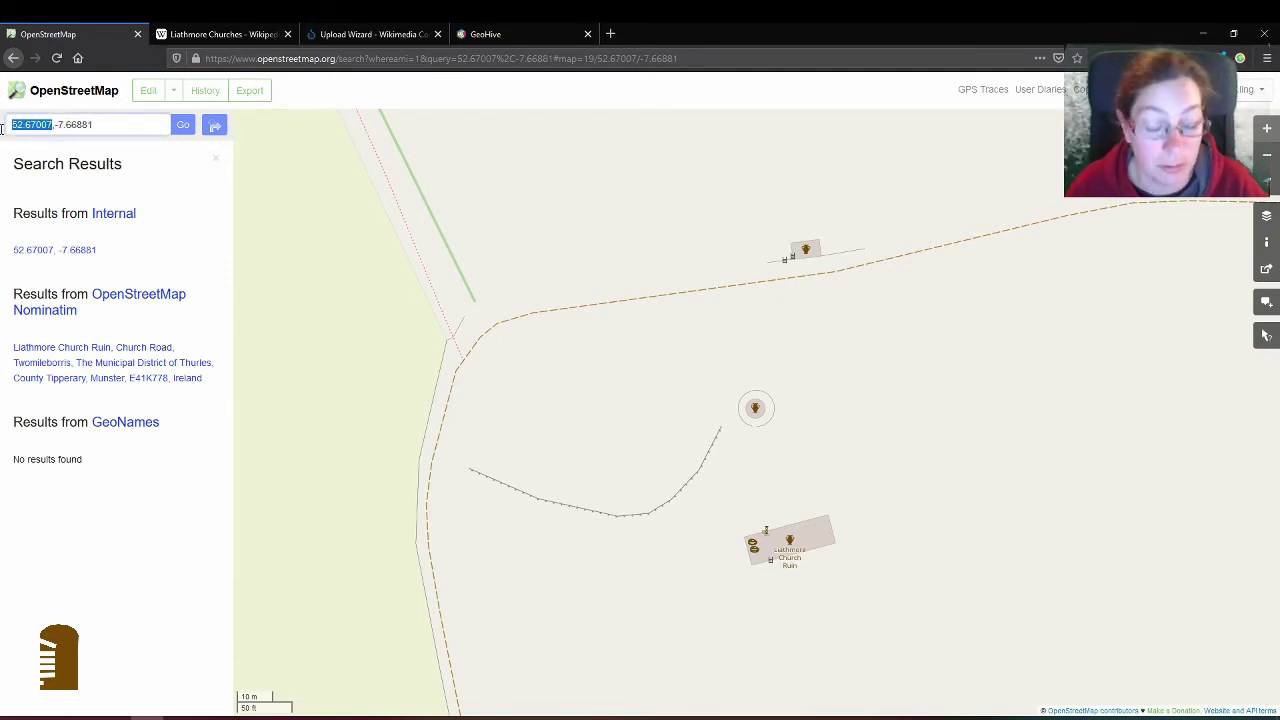
pyautogui.click(369, 34)
pyautogui.click(374, 388)
# Step: Paste latitude 52.67007 and longitude -7.66881 from OpenStreetMap into the photo's location fields
pyautogui.hotkey('ctrl', 'v')
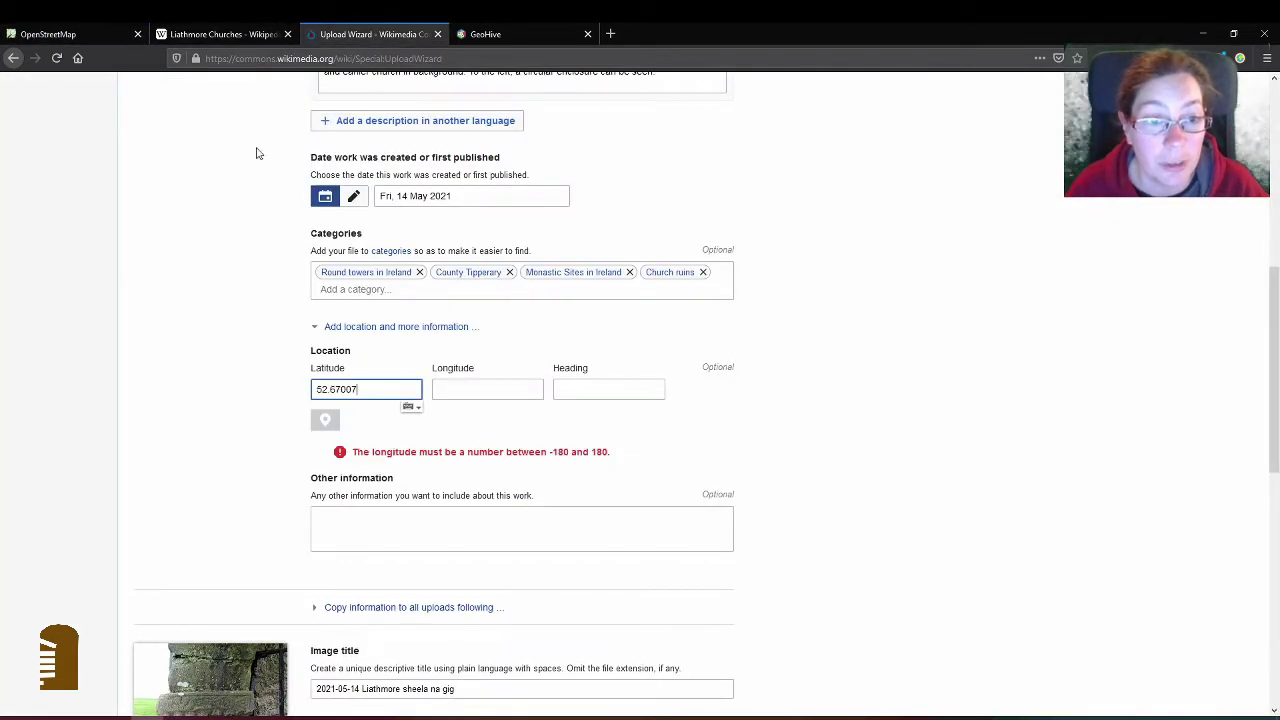
pyautogui.click(48, 34)
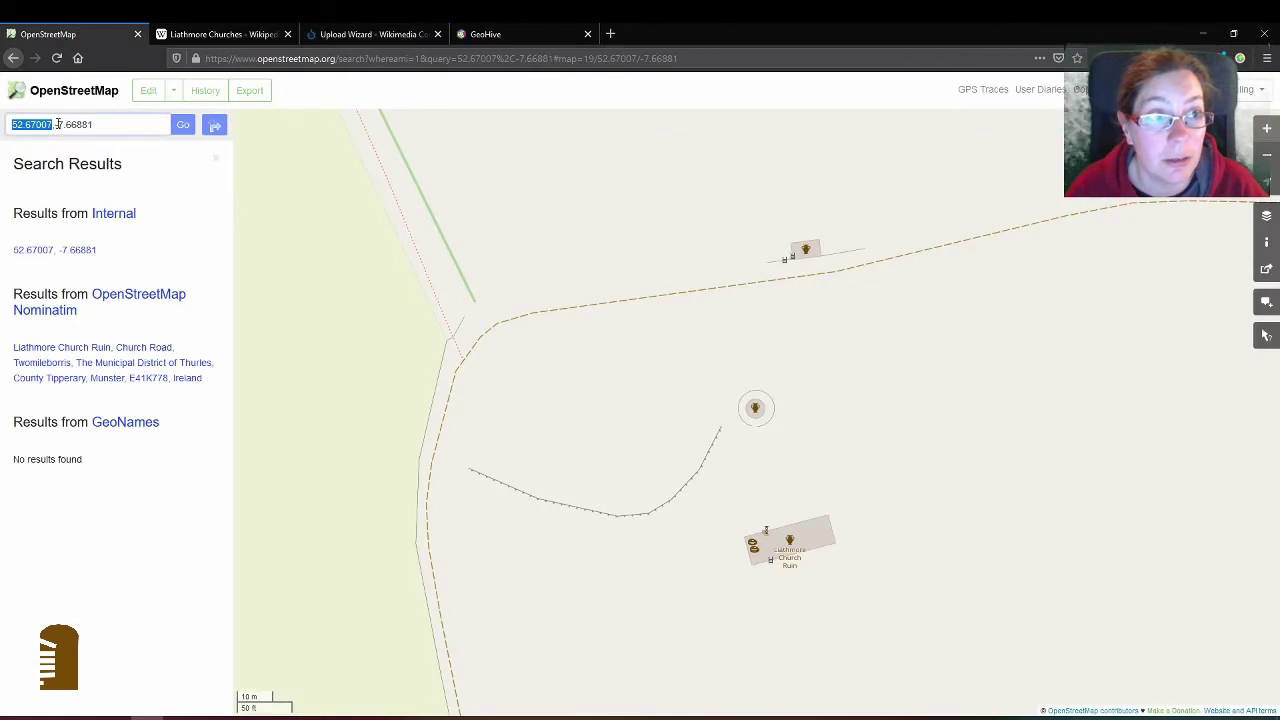
pyautogui.moveTo(55, 124); pyautogui.dragTo(121, 124)
pyautogui.hotkey('ctrl', 'c')
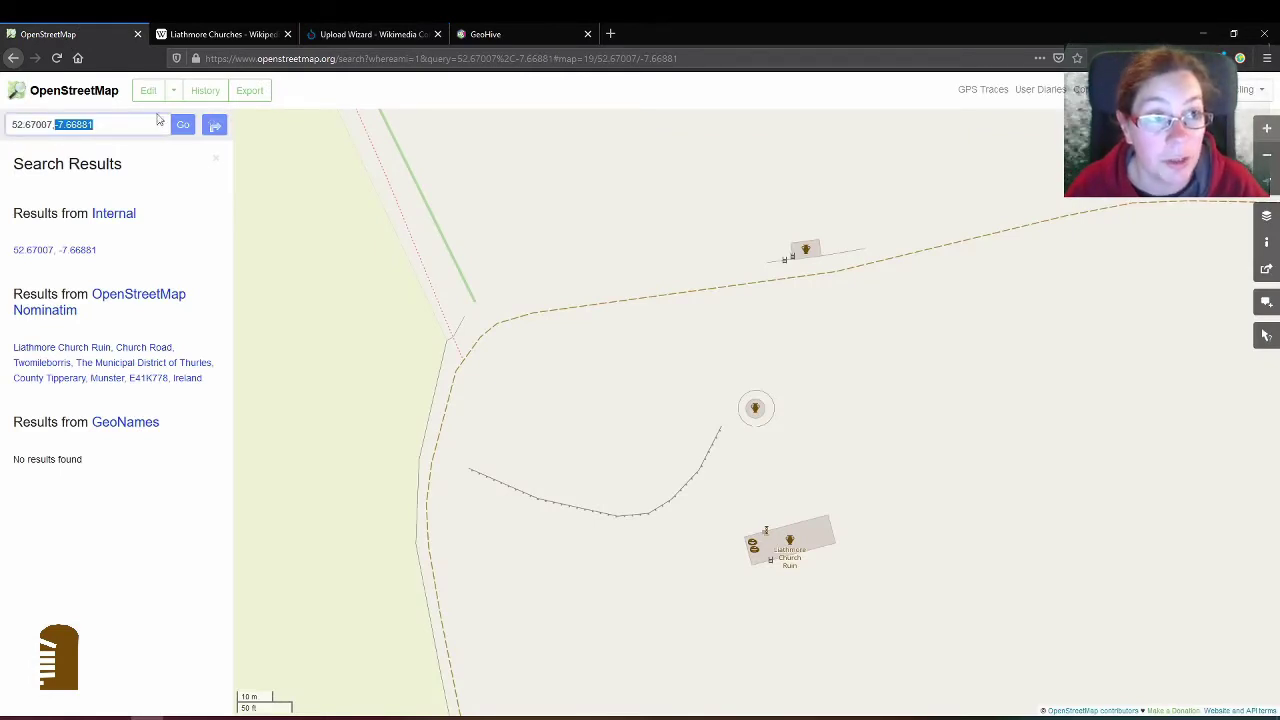
pyautogui.click(373, 33)
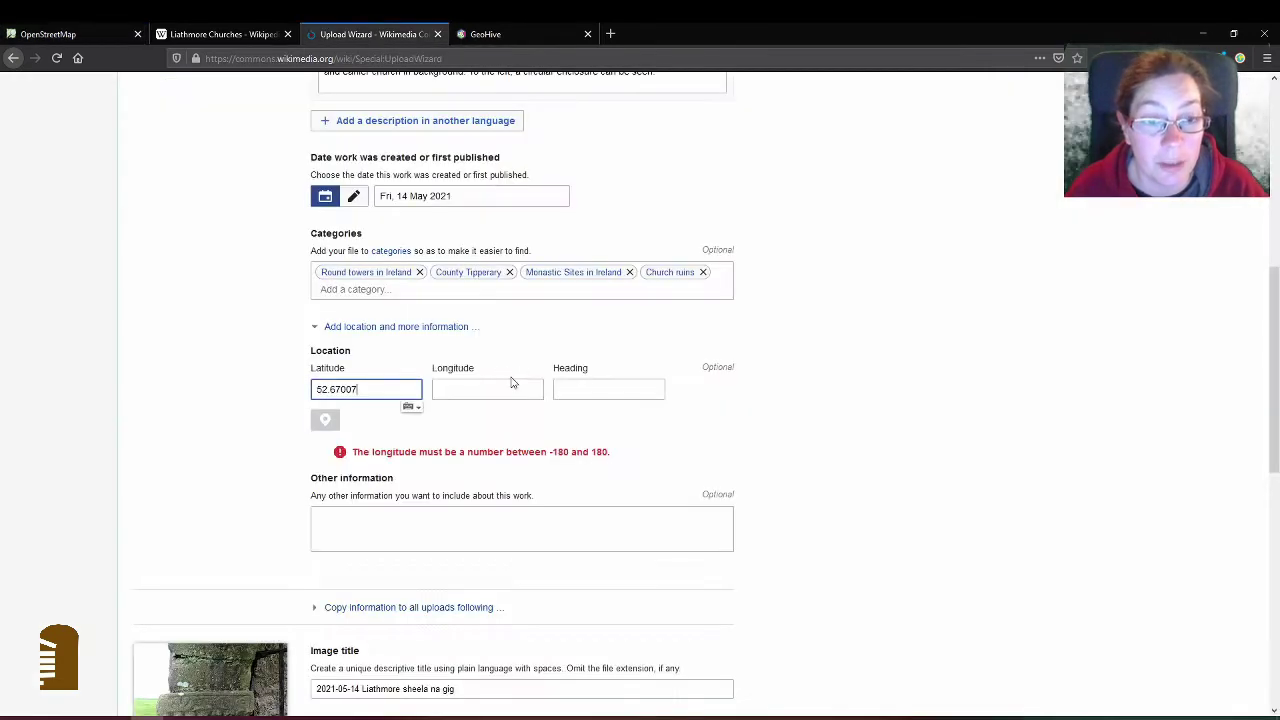
pyautogui.click(509, 388)
pyautogui.hotkey('ctrl', 'v')
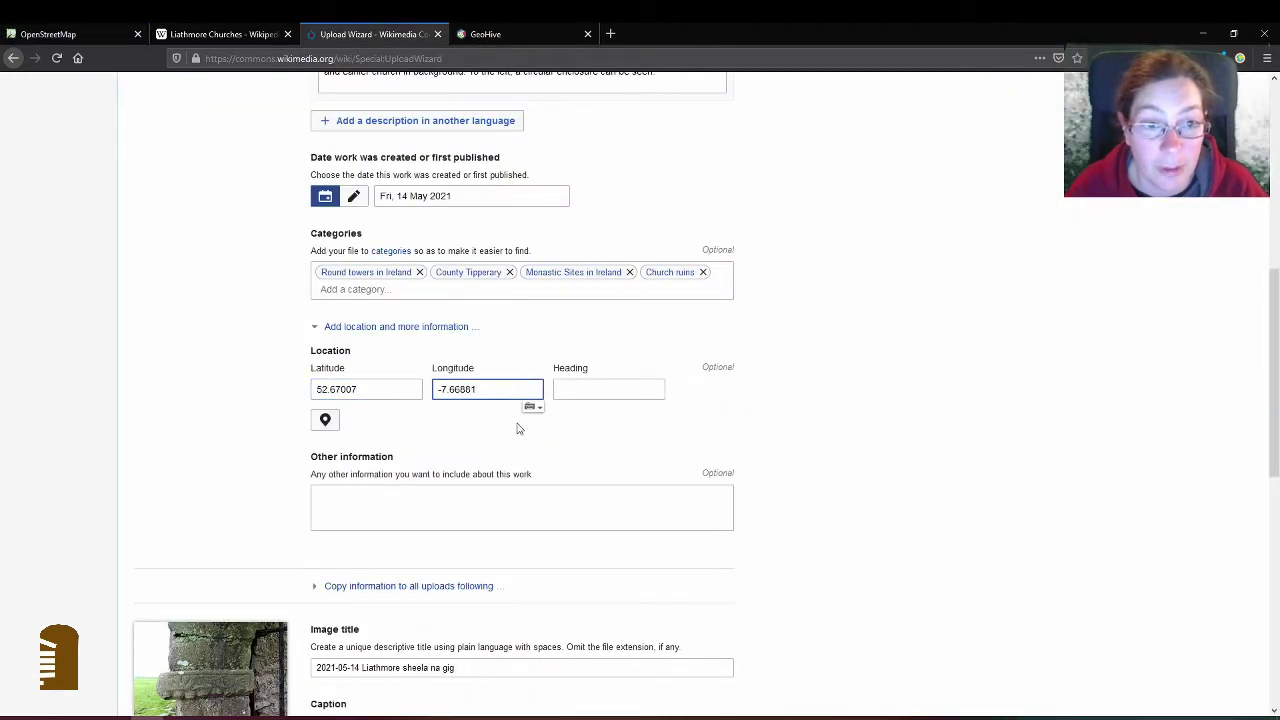
# Step: Preview the location on a map to confirm the point sits on the church ruin
pyautogui.click(325, 421)
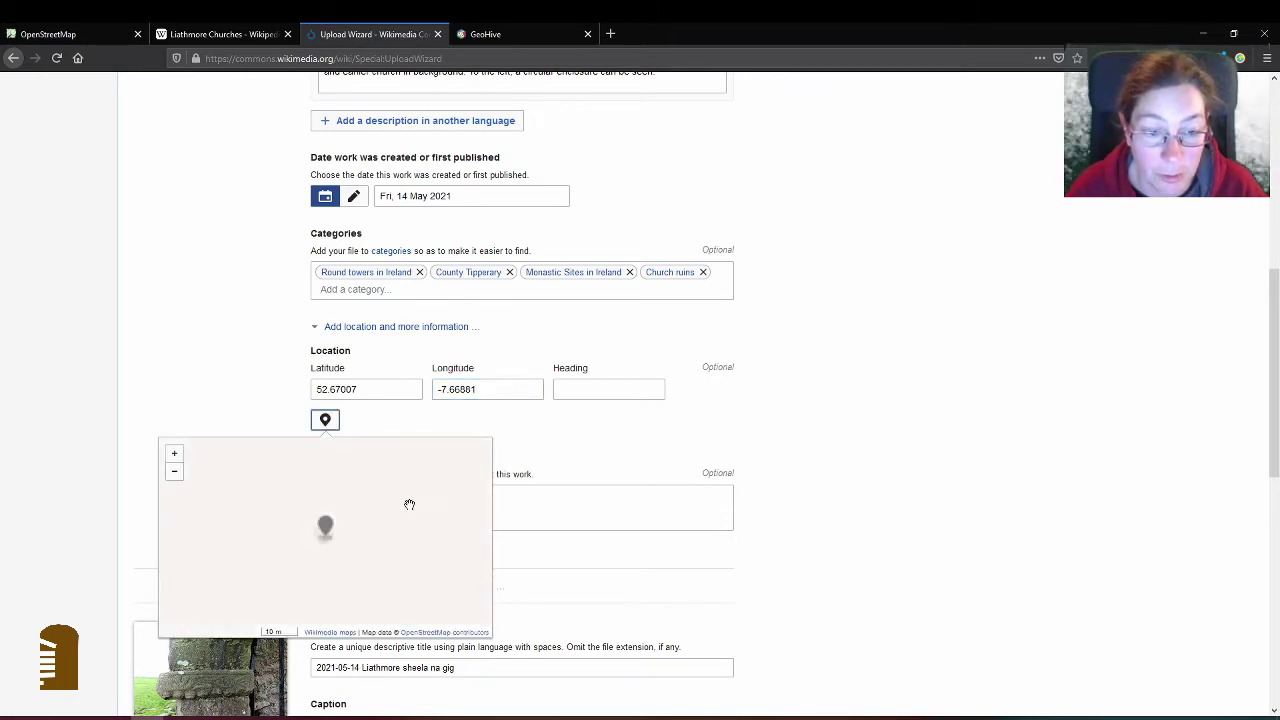
pyautogui.scroll(-2, 332, 523)
pyautogui.scroll(1, 353, 527)
pyautogui.scroll(1, 353, 527)
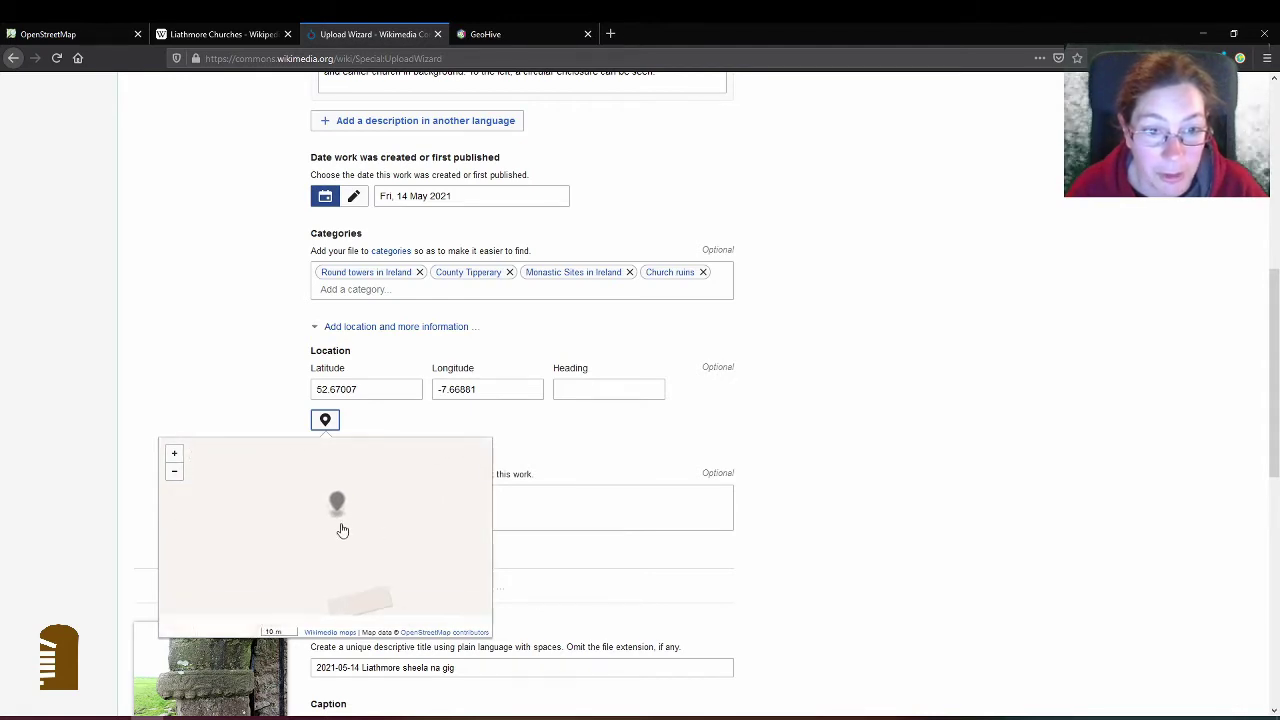
pyautogui.click(566, 443)
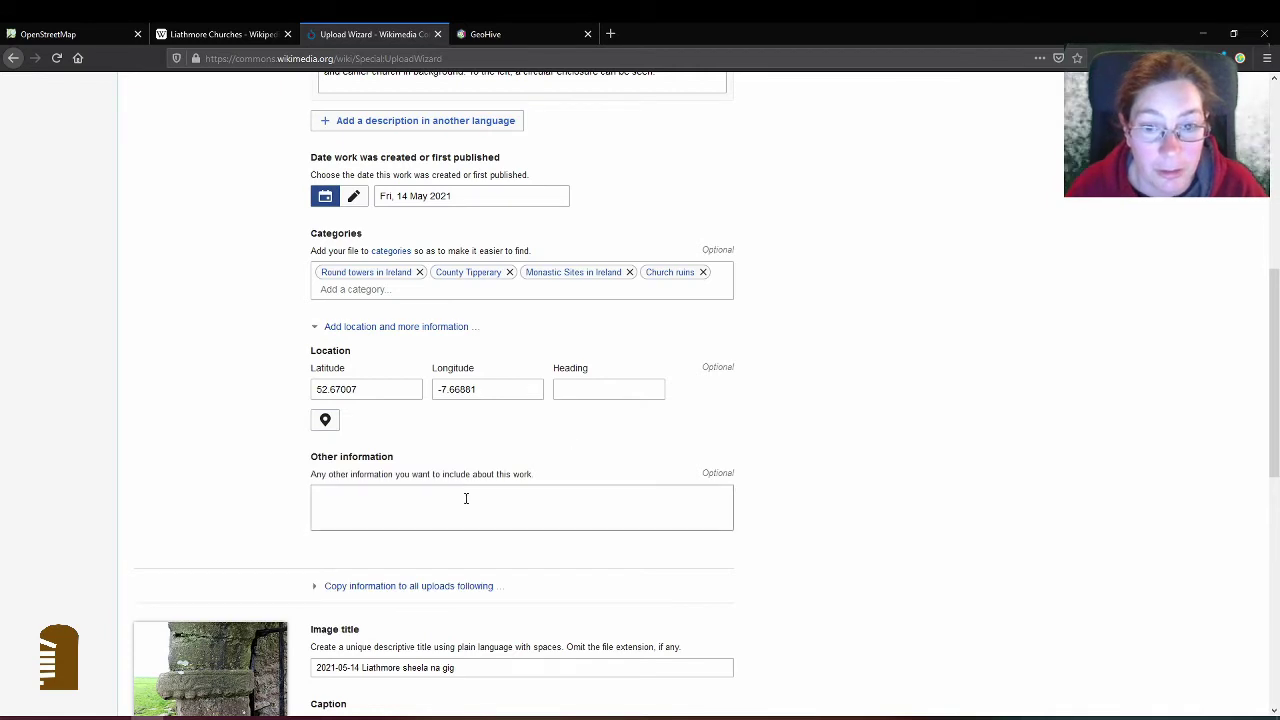
pyautogui.scroll(-3, 466, 498)
pyautogui.scroll(-3, 504, 314)
# Step: Remove the 2021-05-14 prefix from the title and set the creation date to 14 May 2021
pyautogui.moveTo(362, 260); pyautogui.dragTo(260, 265)
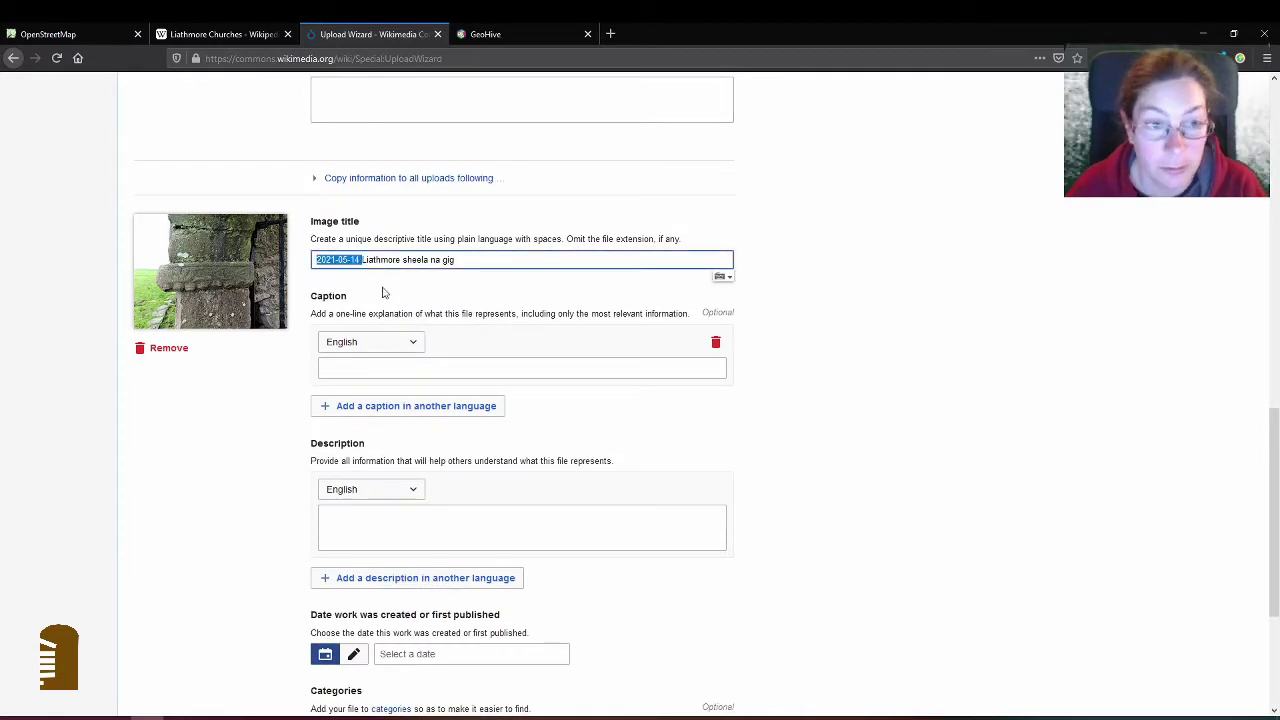
pyautogui.press('BackSpace')
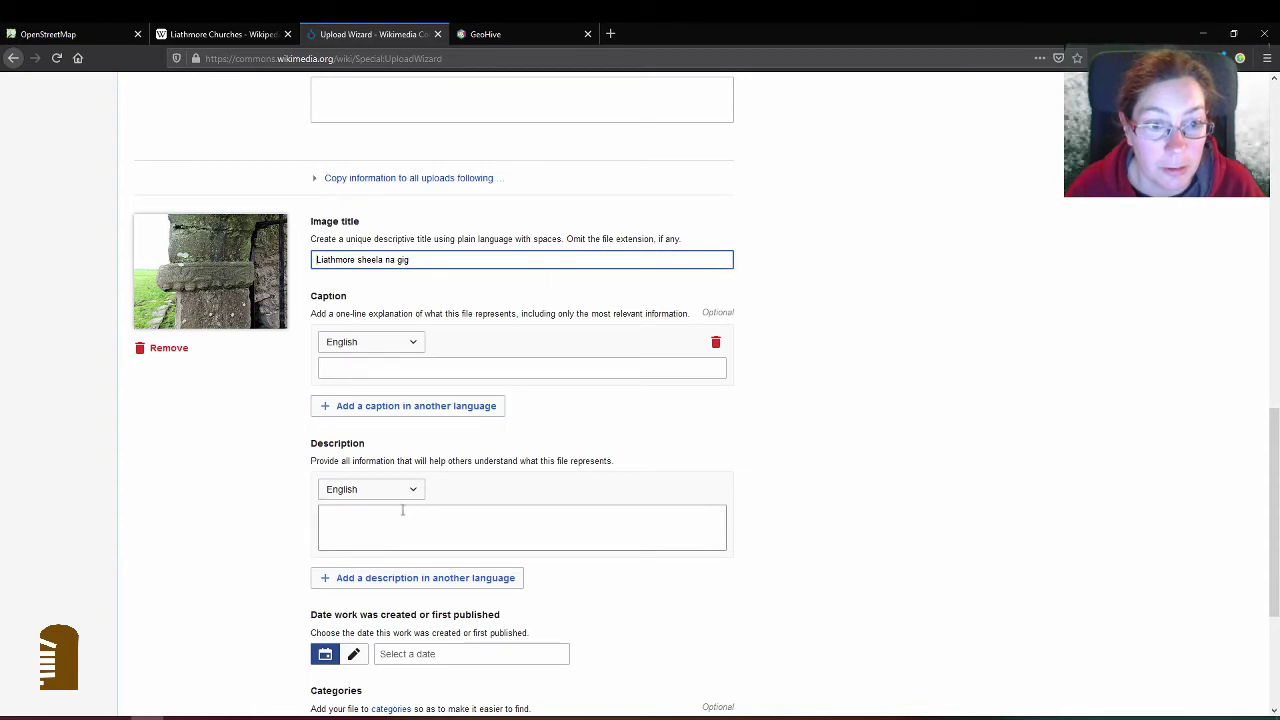
pyautogui.scroll(-3, 410, 503)
pyautogui.click(352, 451)
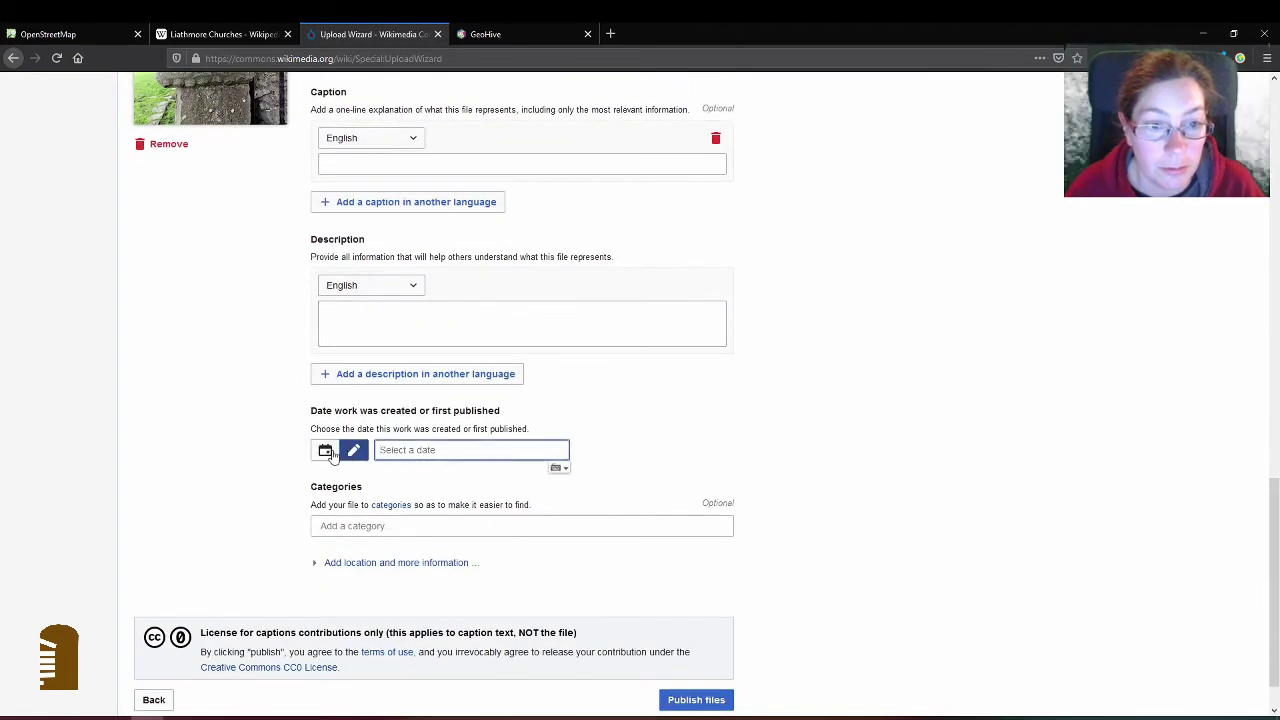
pyautogui.click(326, 451)
pyautogui.click(528, 547)
# Step: Copy the title 'Liathmore sheela na gig' into the photo's Caption field
pyautogui.scroll(4, 523, 423)
pyautogui.click(526, 434)
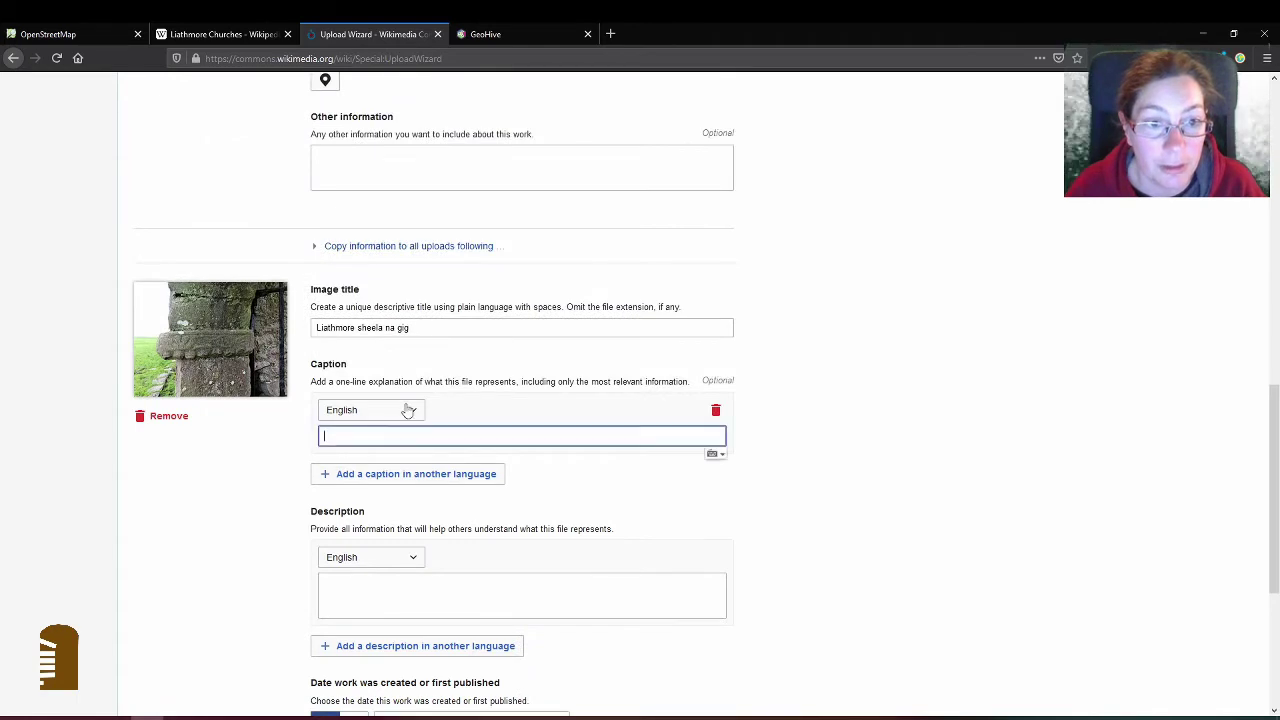
pyautogui.tripleClick(426, 327)
pyautogui.hotkey('ctrl', 'c')
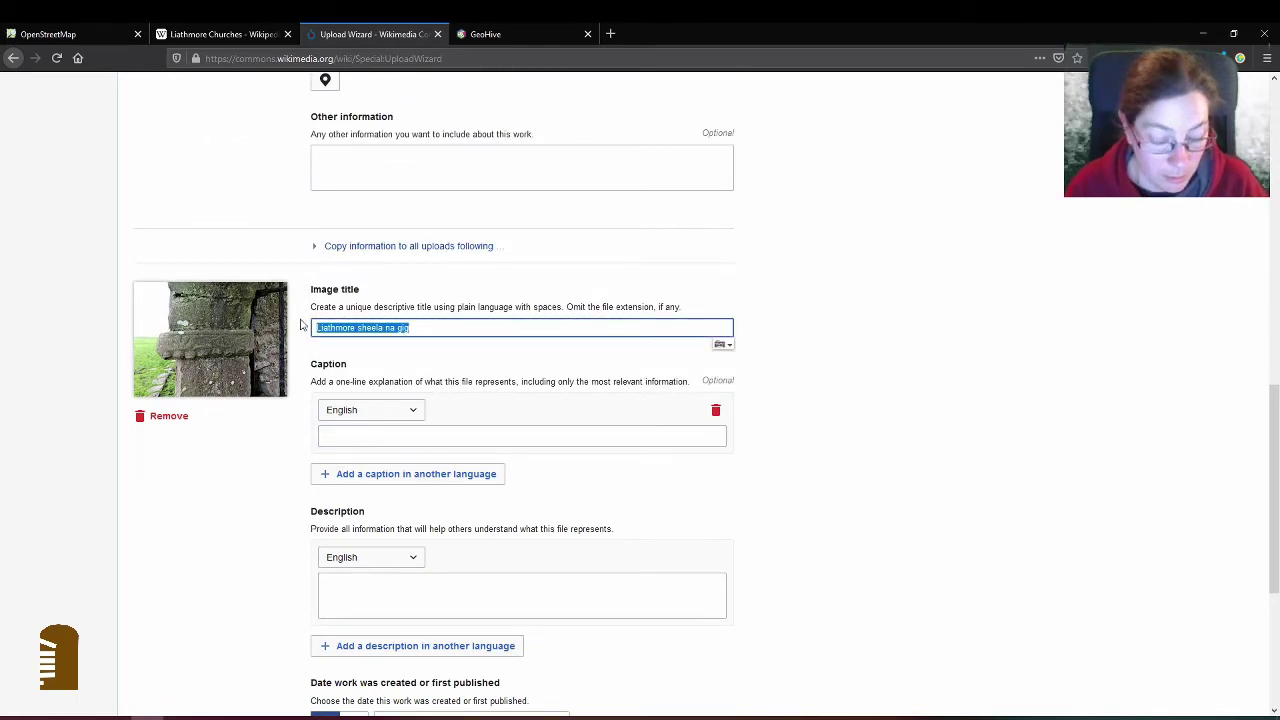
pyautogui.click(387, 434)
pyautogui.hotkey('ctrl', 'v')
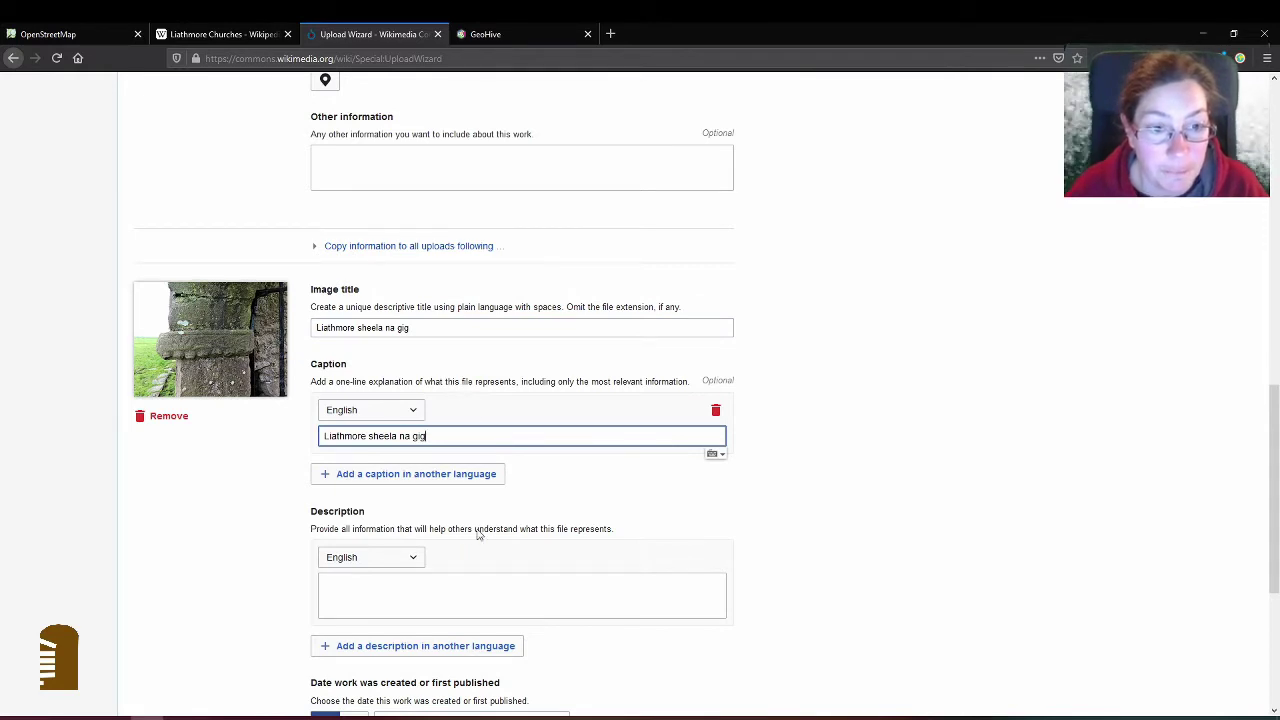
pyautogui.click(380, 591)
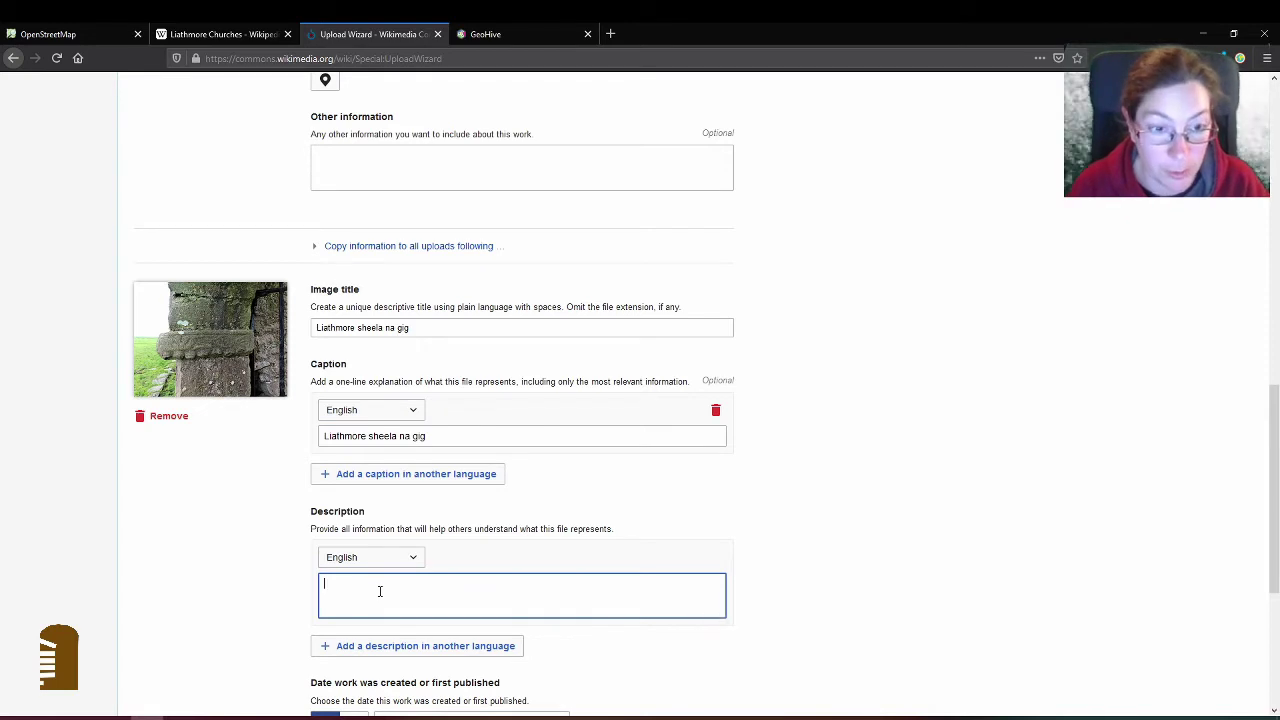
# Step: Describe the photo as the Sheela na gig in the north entrance to Liathmore's southern church, lying sideways
pyautogui.write('Sheela')
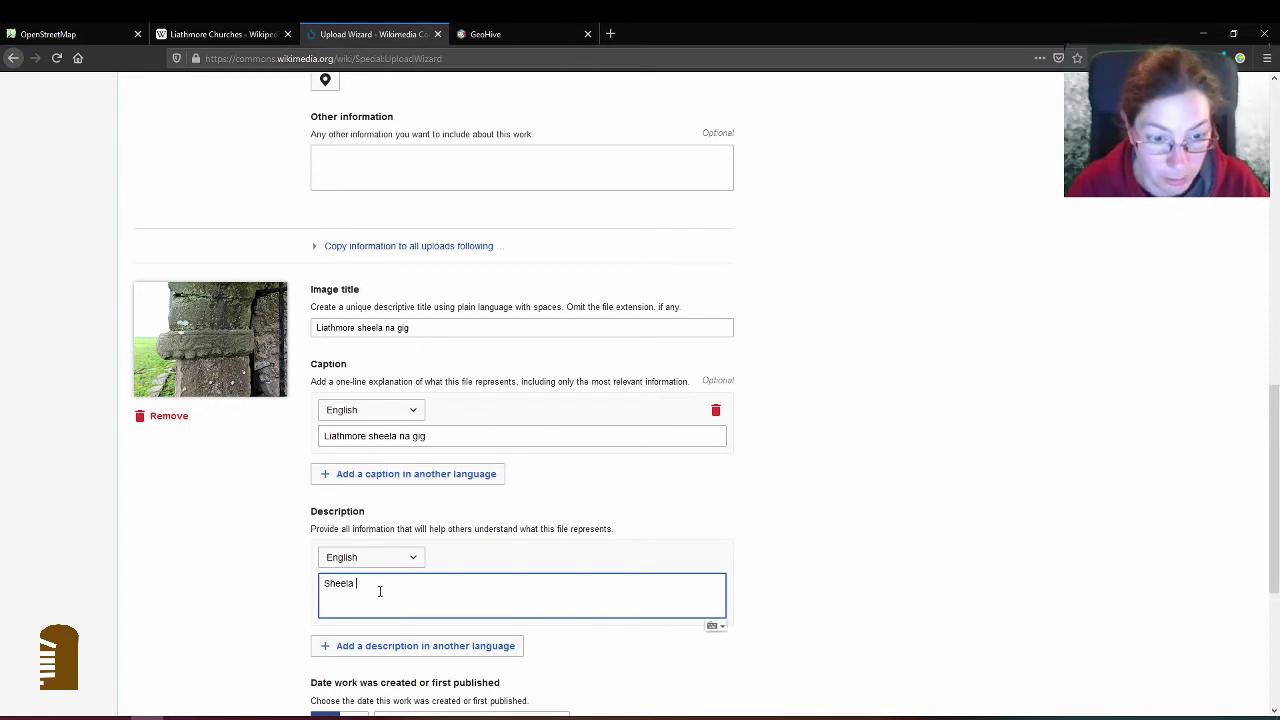
pyautogui.write(' na gig in')
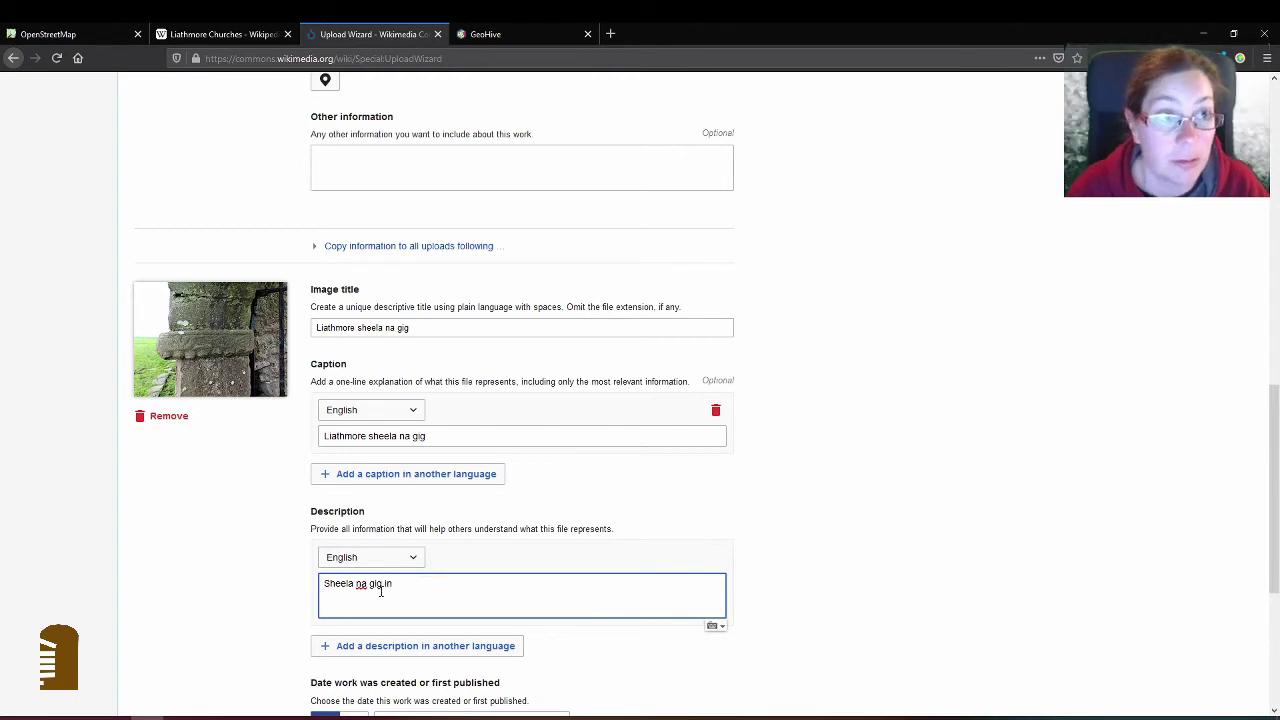
pyautogui.click(49, 34)
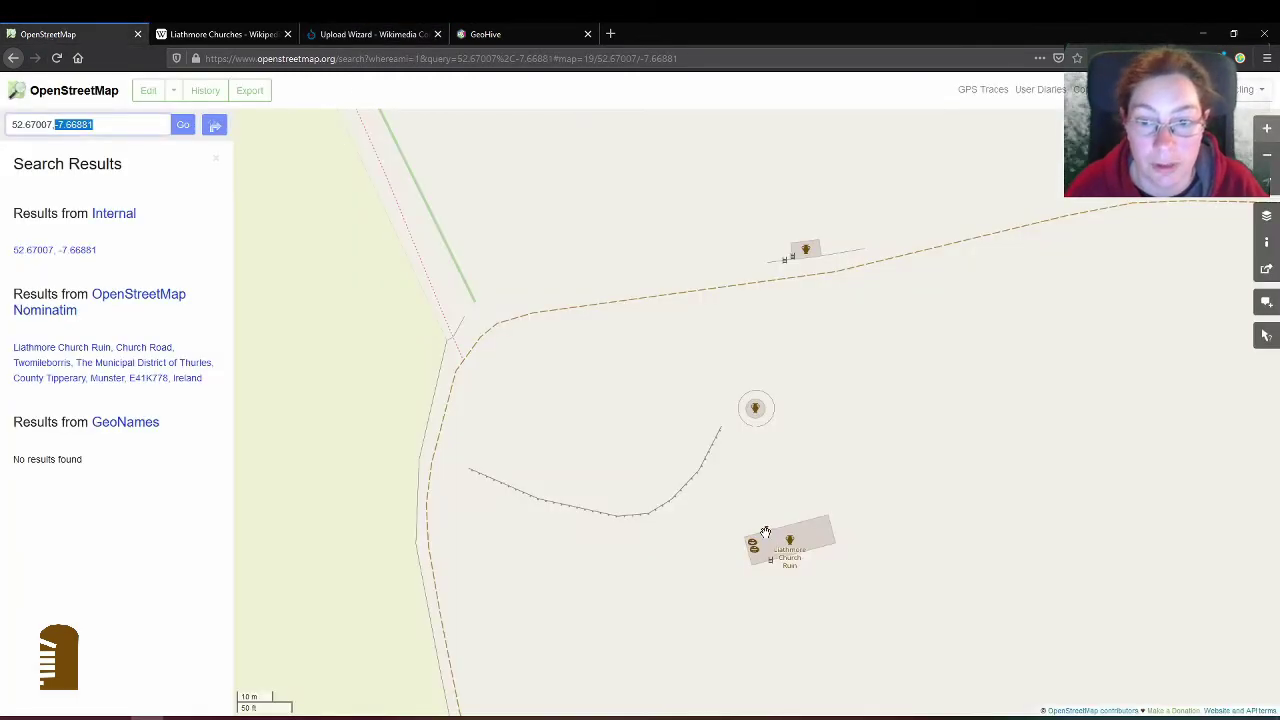
pyautogui.moveTo(764, 535); pyautogui.dragTo(704, 515)
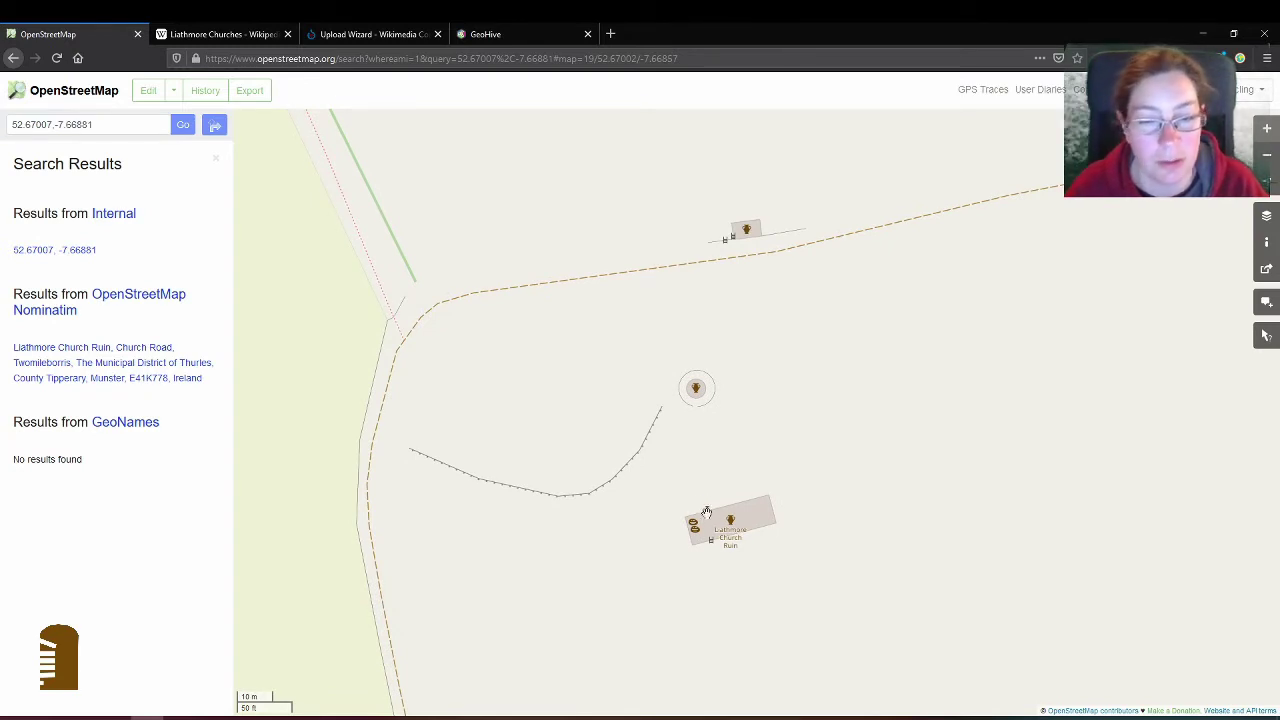
pyautogui.click(398, 36)
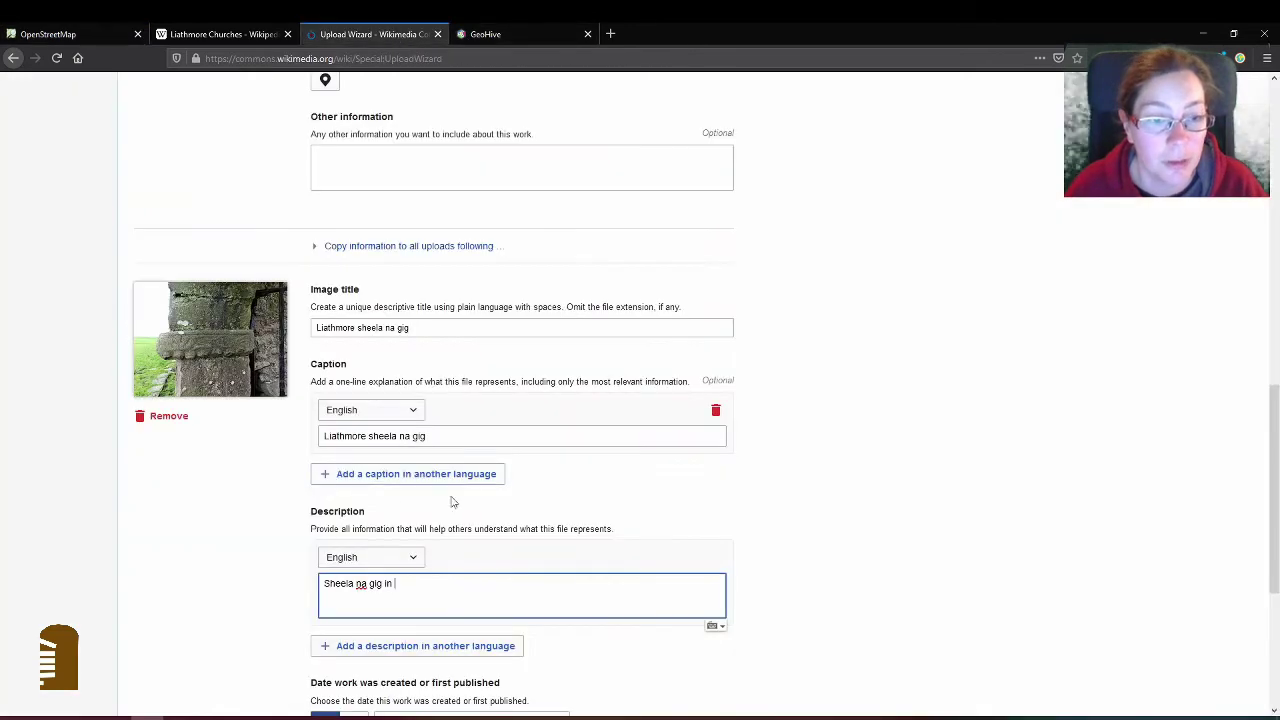
pyautogui.write('north ent')
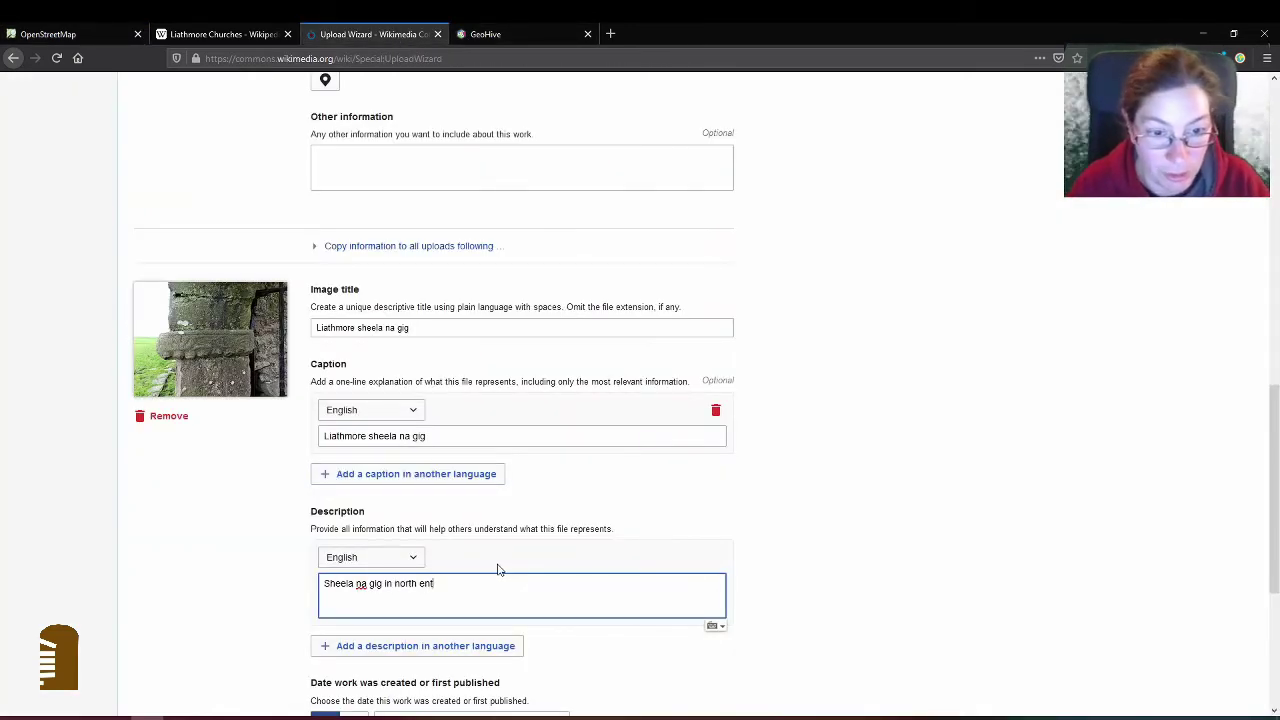
pyautogui.write('rance to southern ')
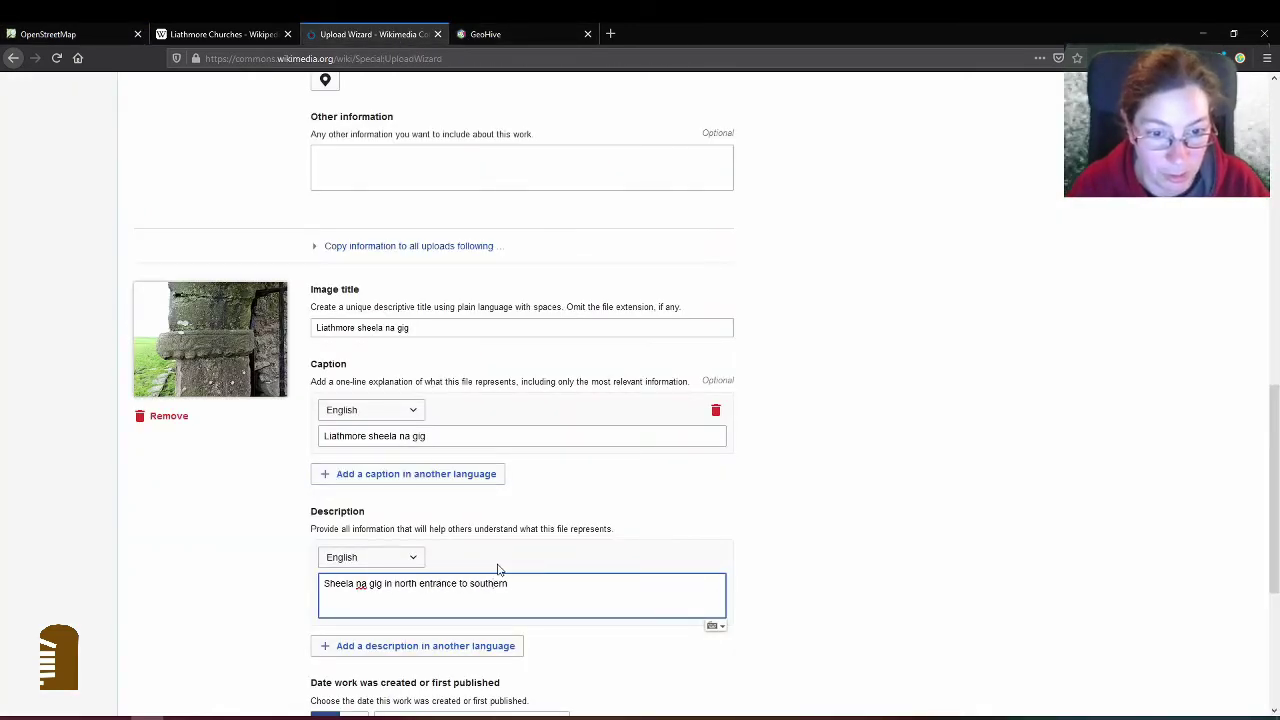
pyautogui.write('church ')
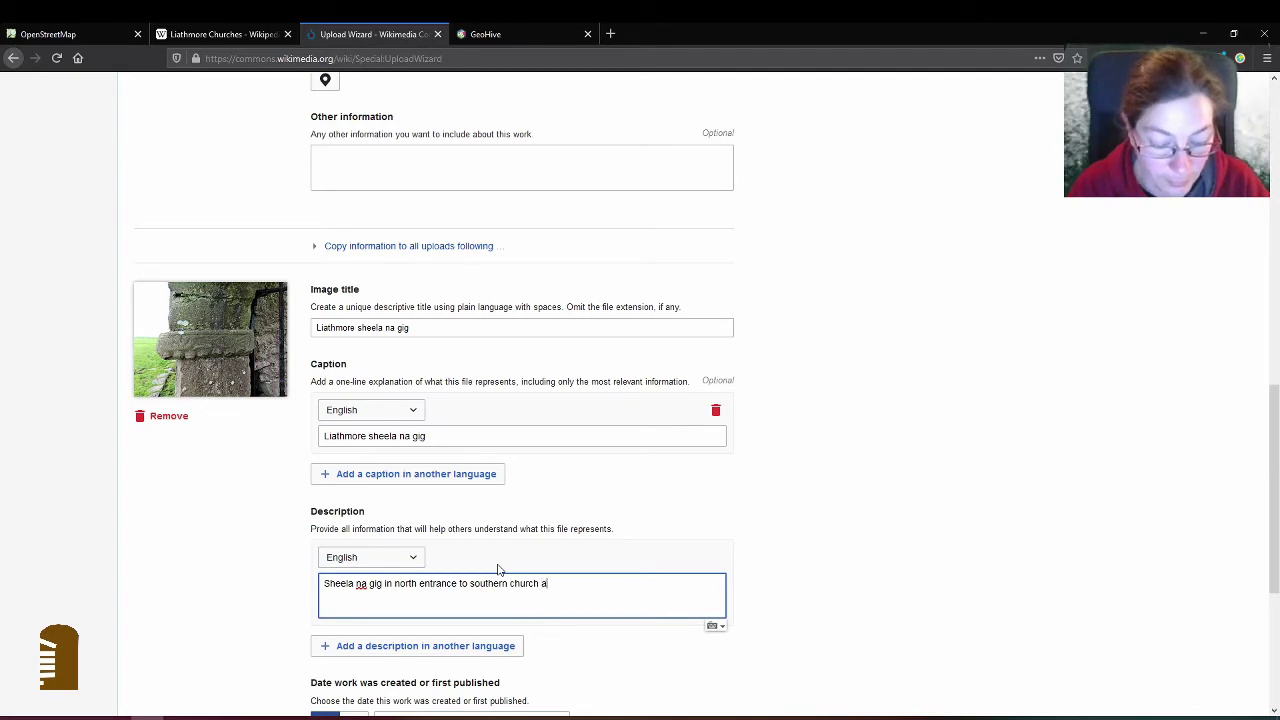
pyautogui.write('at Liathmore ')
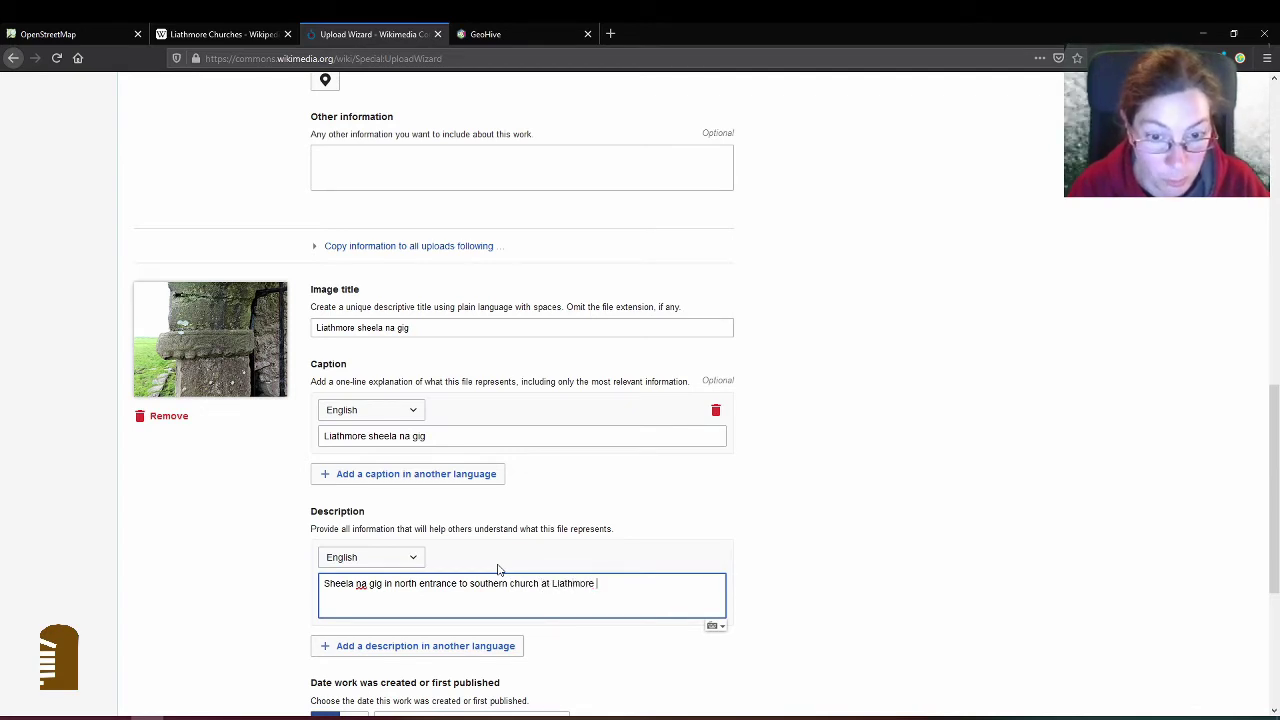
pyautogui.write('monastic site')
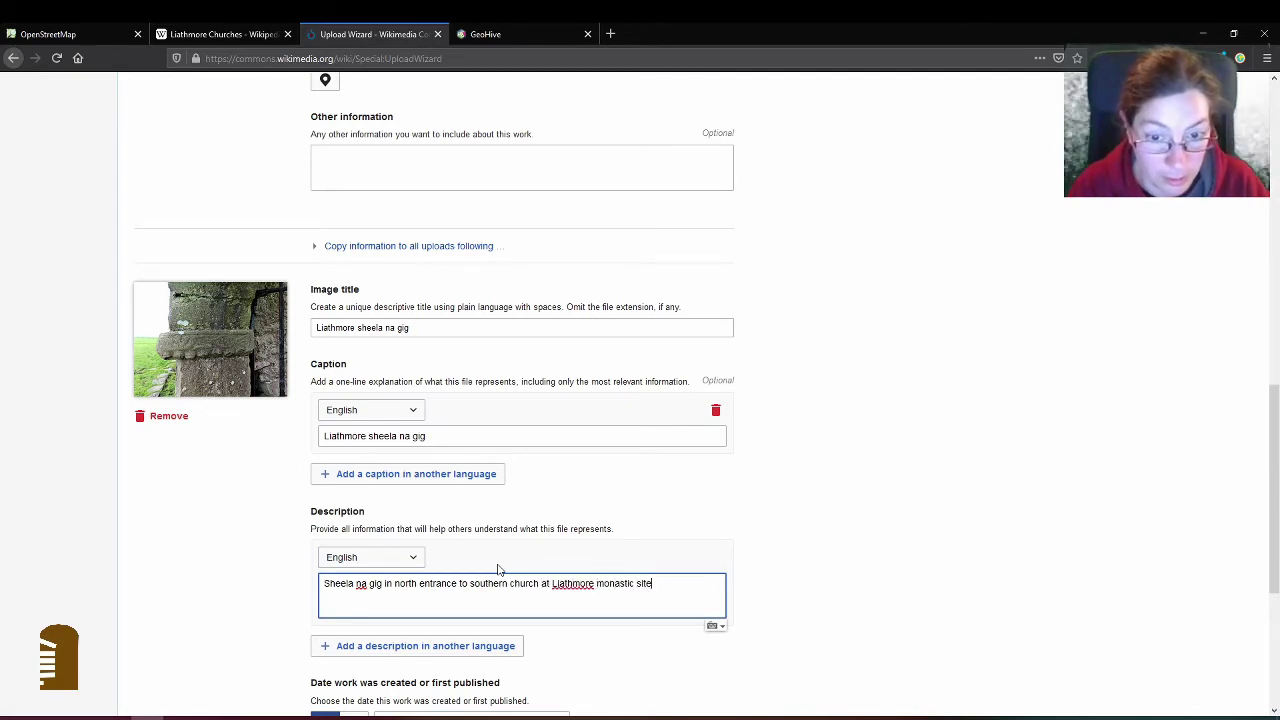
pyautogui.write('. Sheela lying sideways')
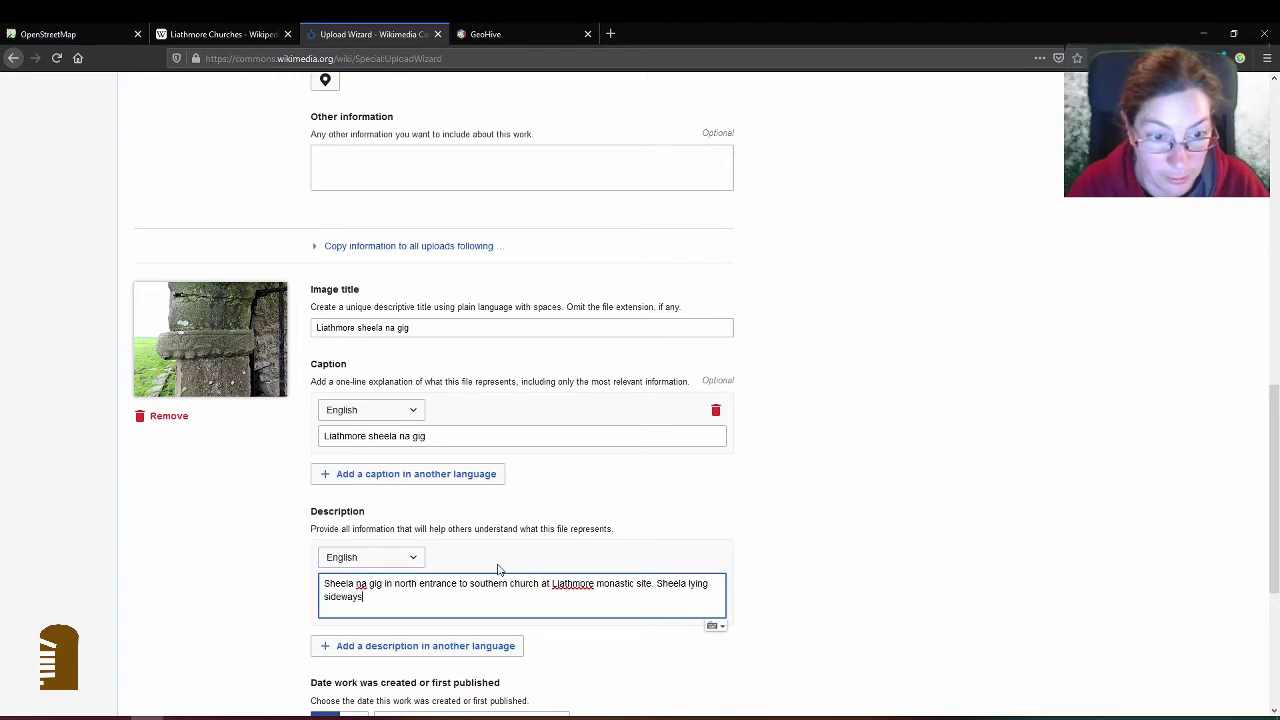
pyautogui.write(' with her head to the south')
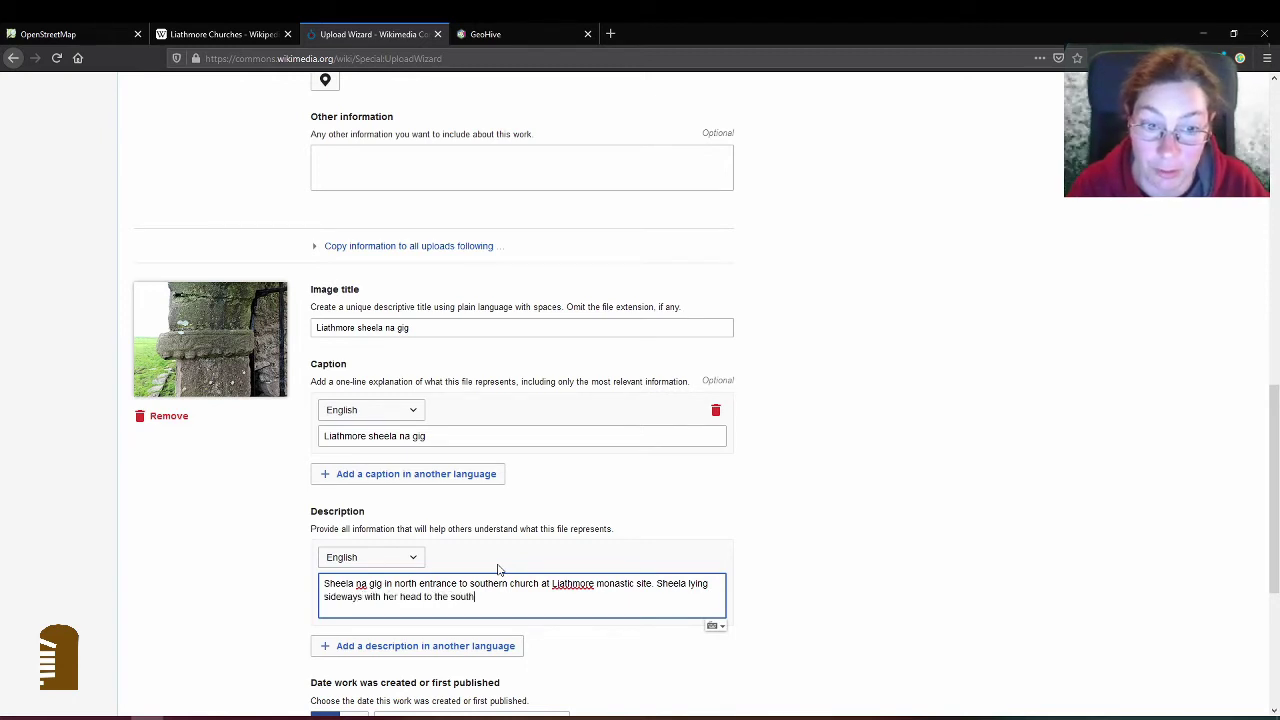
pyautogui.write('/ right.')
# Step: Add Sheela na Gig and Monastic Sites in Ireland categories, then expand the location fields
pyautogui.scroll(-5, 498, 569)
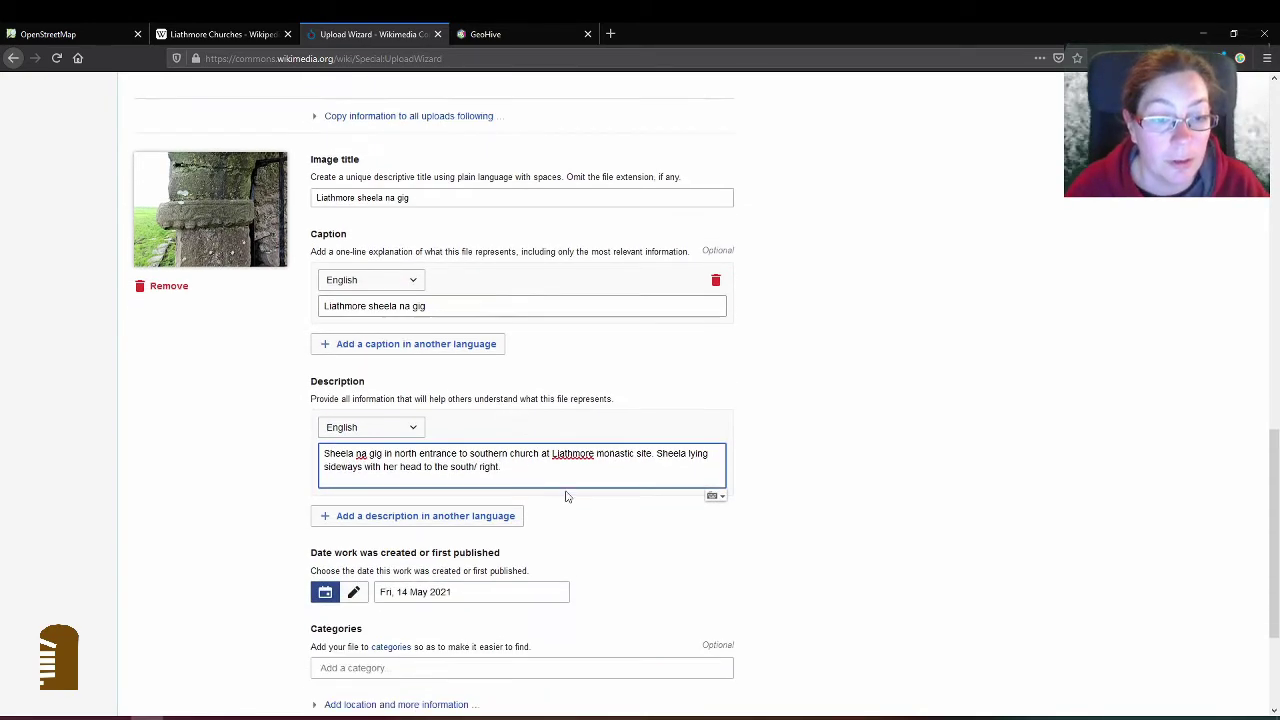
pyautogui.click(413, 475)
pyautogui.write('Sheela')
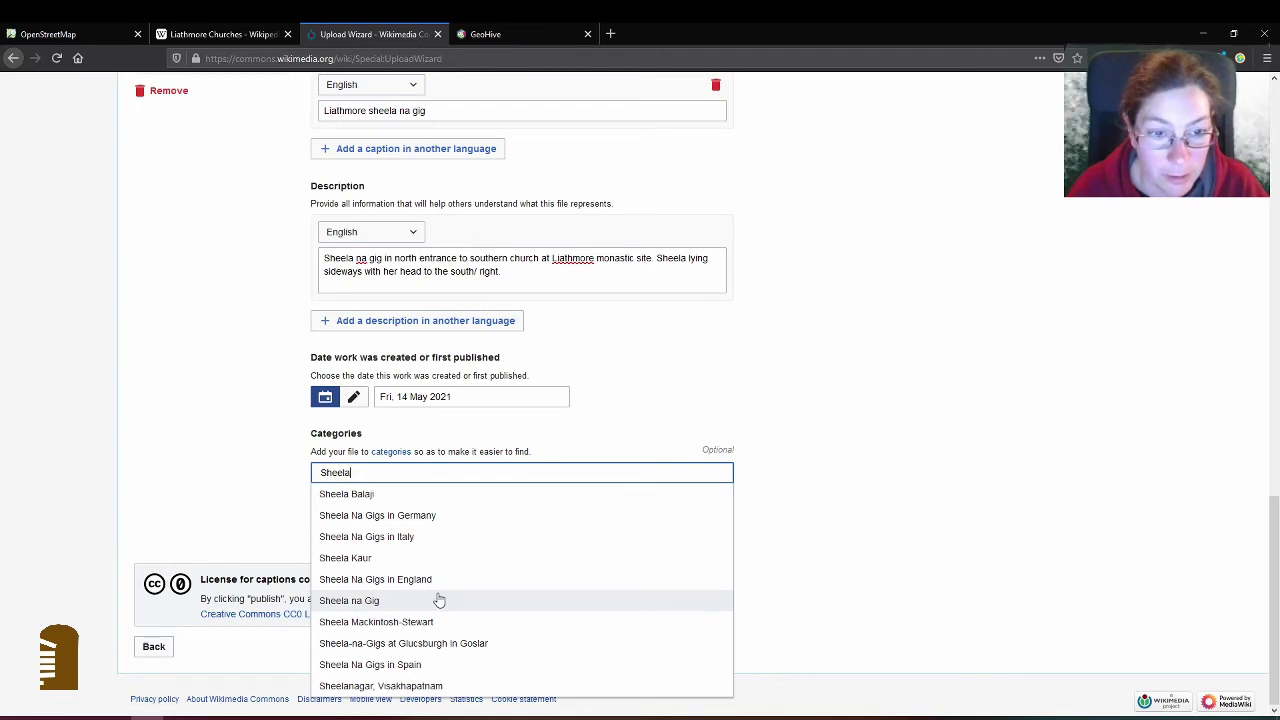
pyautogui.click(438, 600)
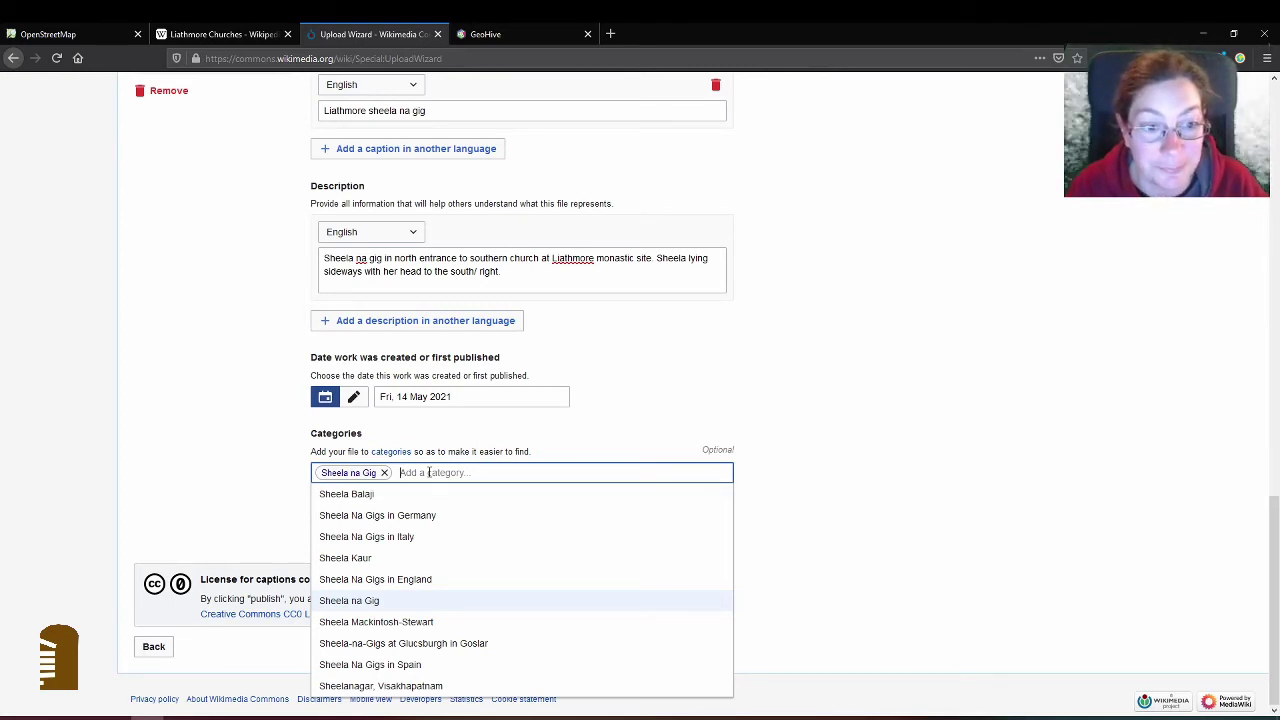
pyautogui.write('Monast')
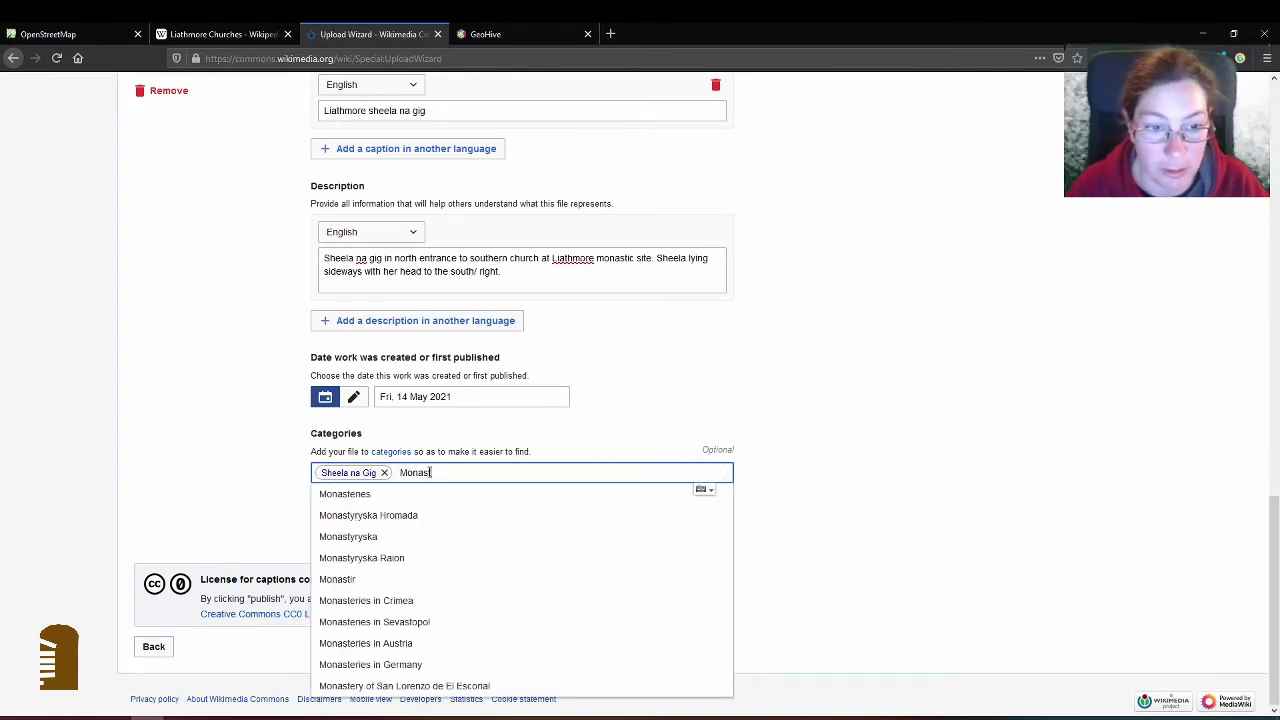
pyautogui.write('ic si')
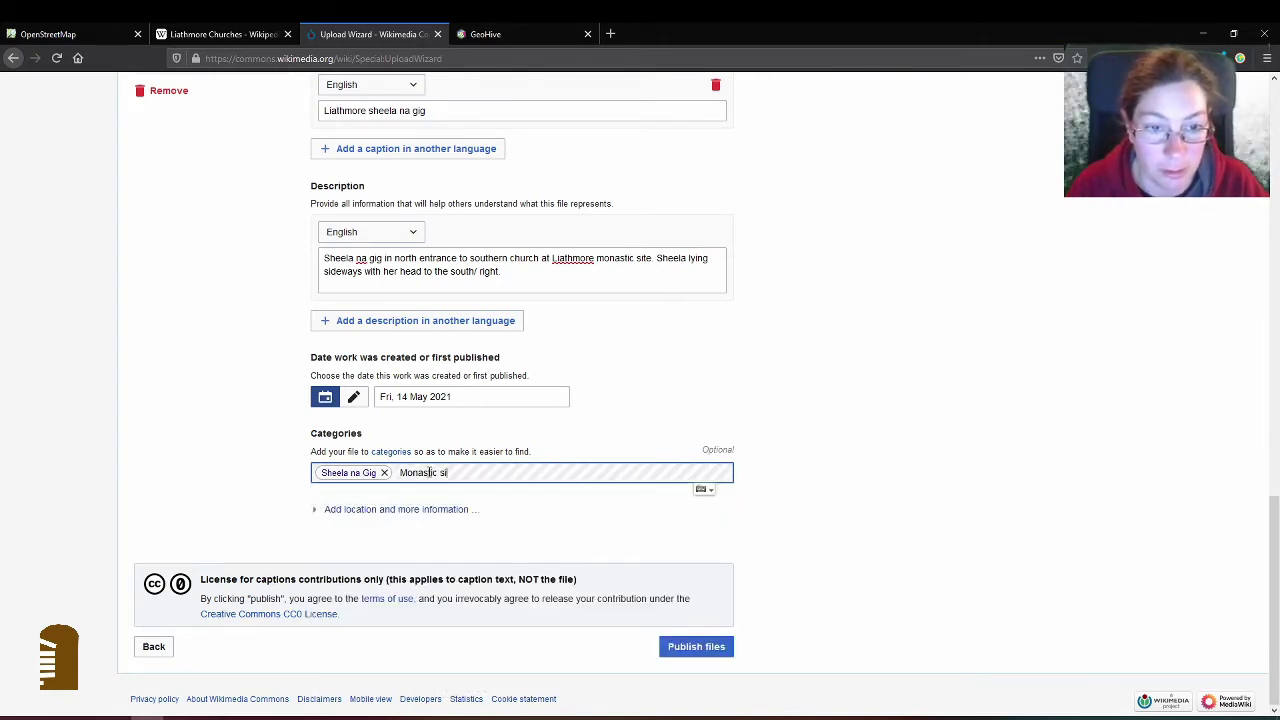
pyautogui.write('tes')
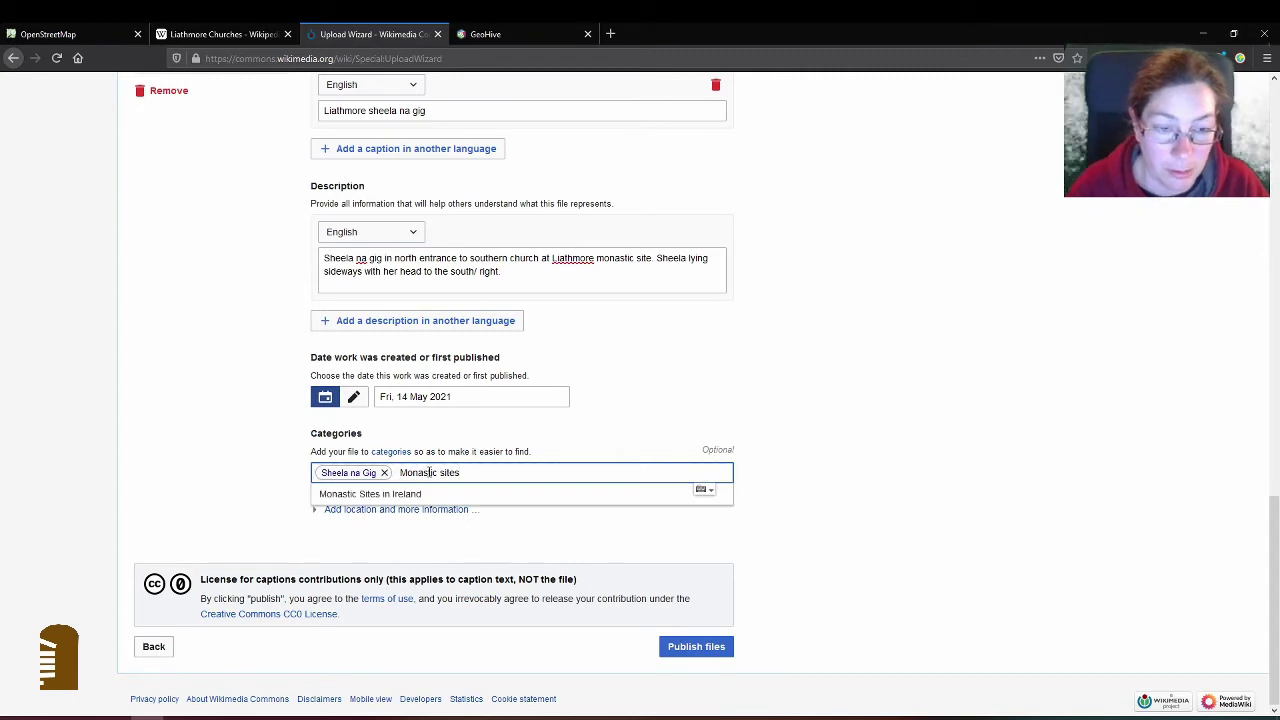
pyautogui.click(420, 494)
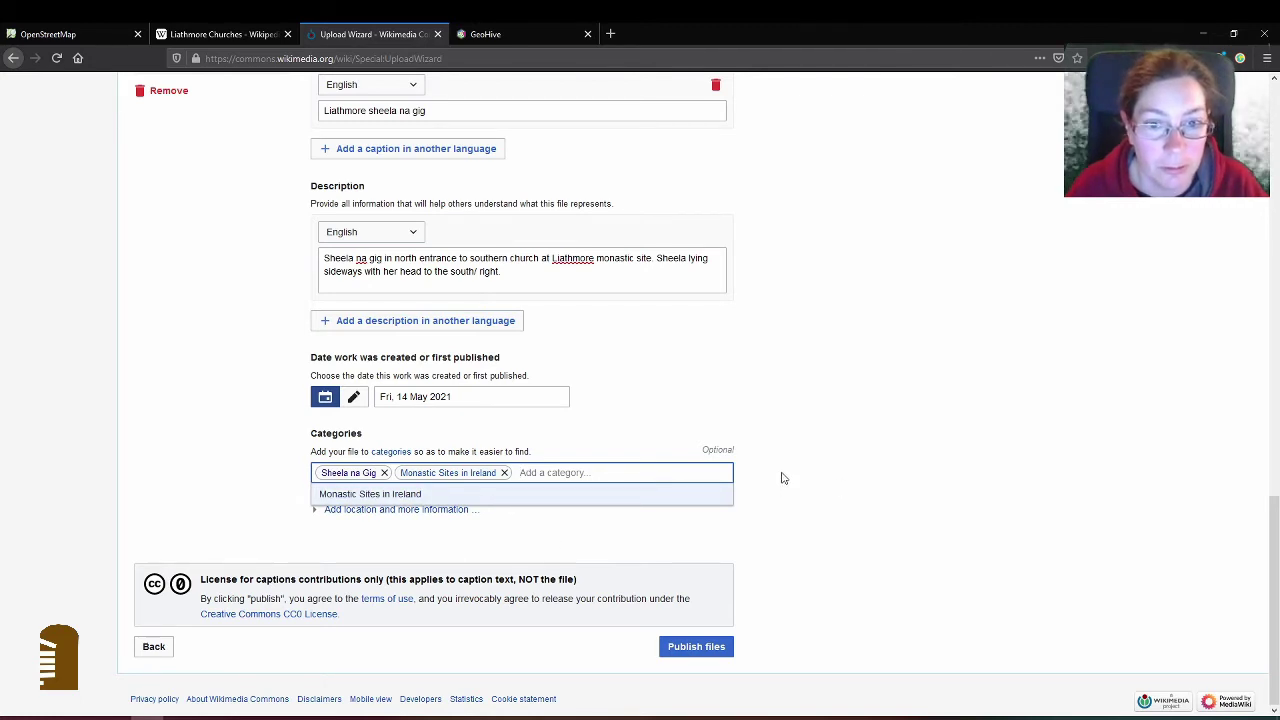
pyautogui.click(608, 510)
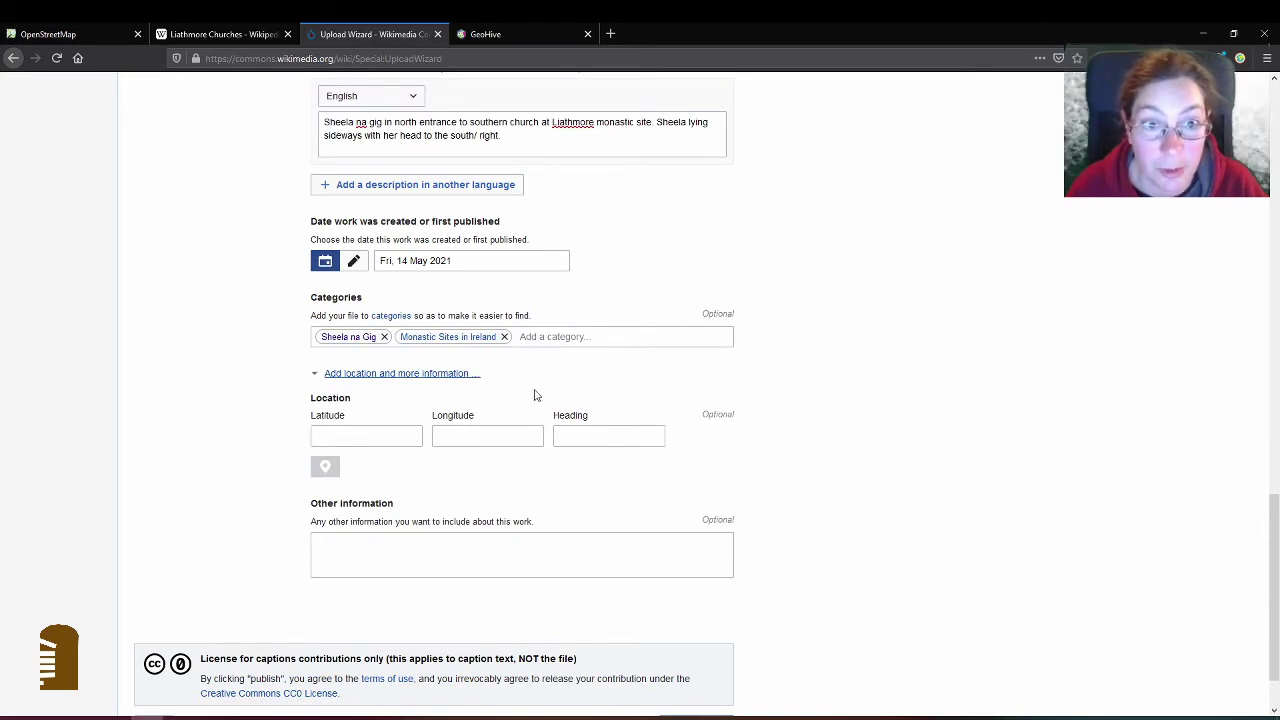
# Step: Query the spot beside the church ruin in OpenStreetMap and paste latitude 52.66978 into Latitude
pyautogui.click(68, 36)
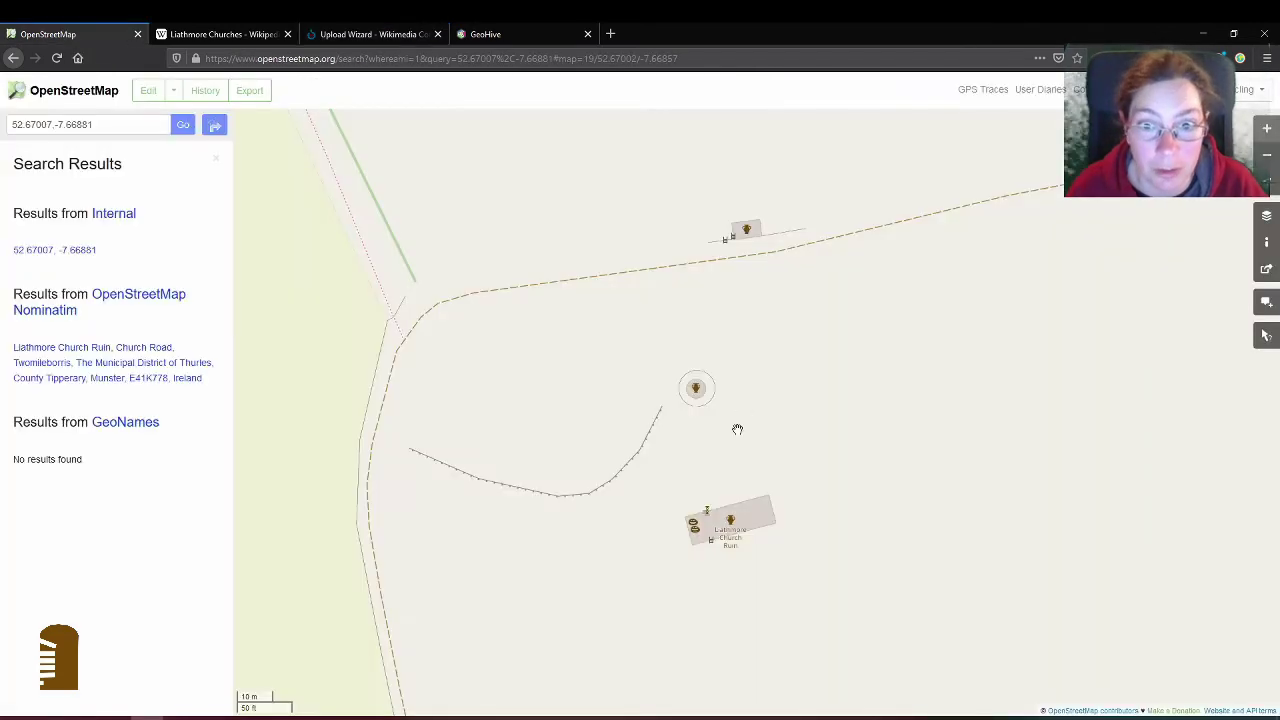
pyautogui.rightClick(706, 511)
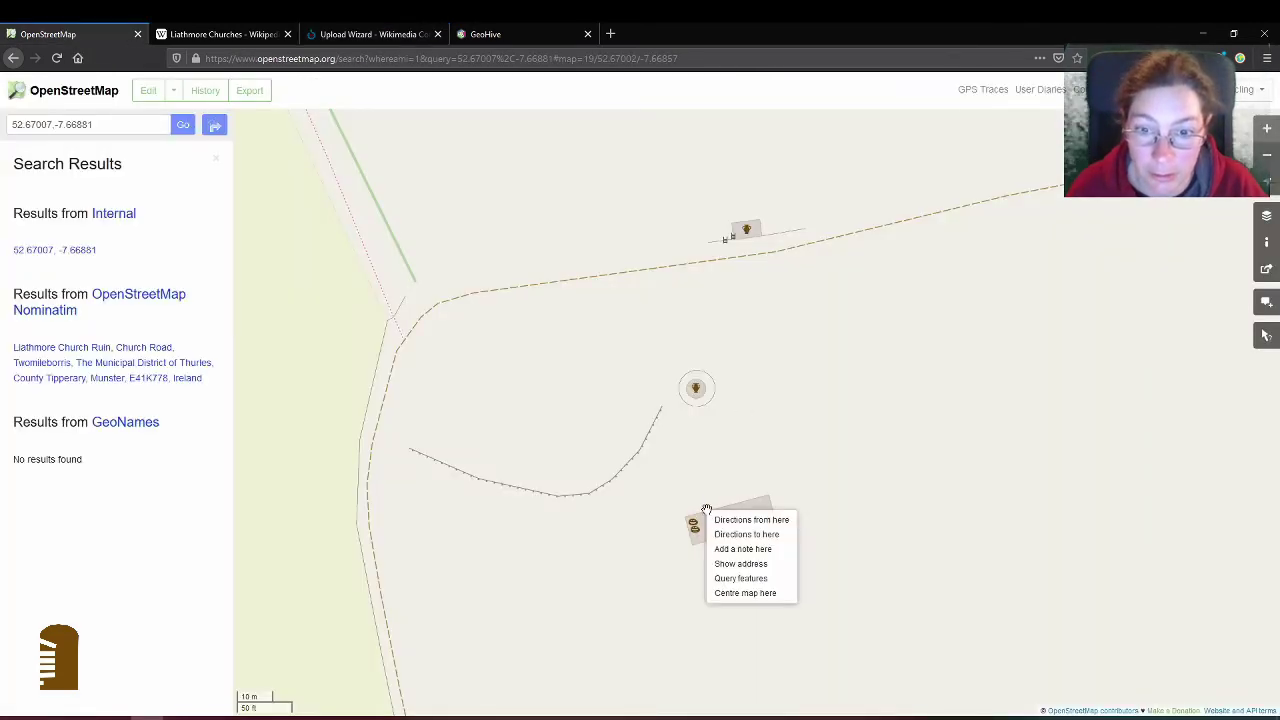
pyautogui.click(739, 564)
pyautogui.moveTo(52, 124); pyautogui.dragTo(3, 124)
pyautogui.hotkey('ctrl', 'c')
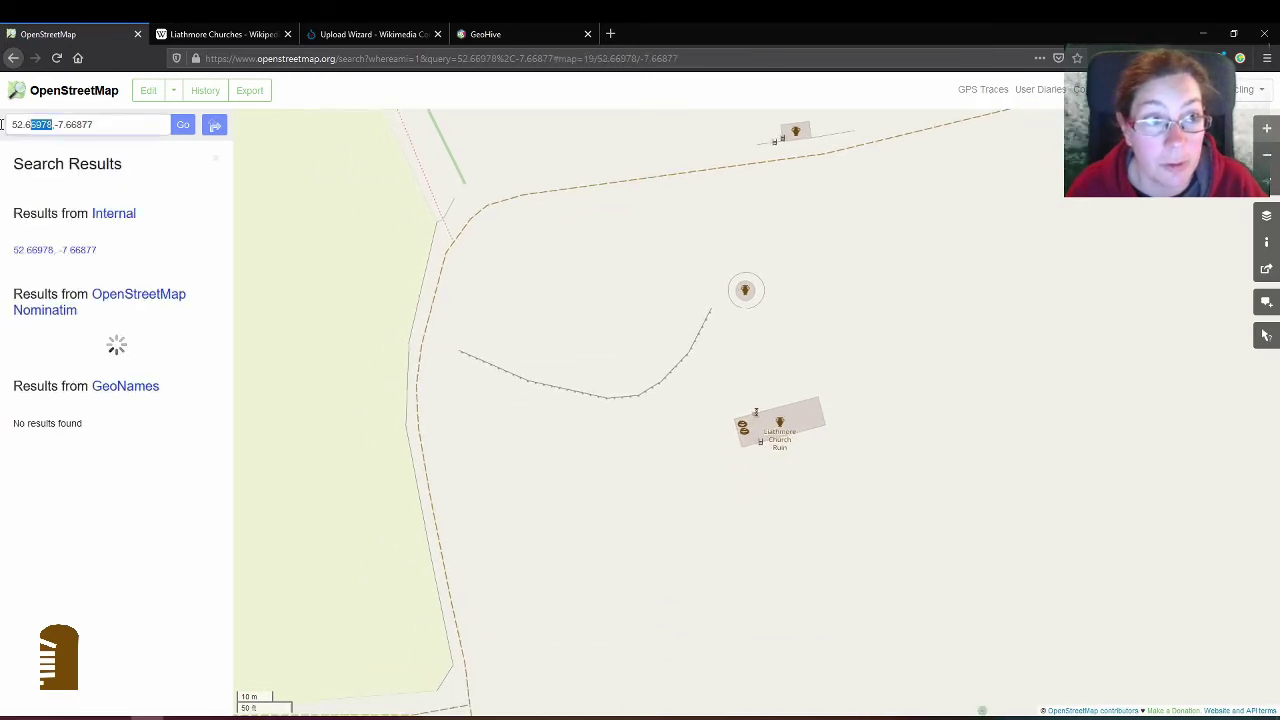
pyautogui.click(330, 34)
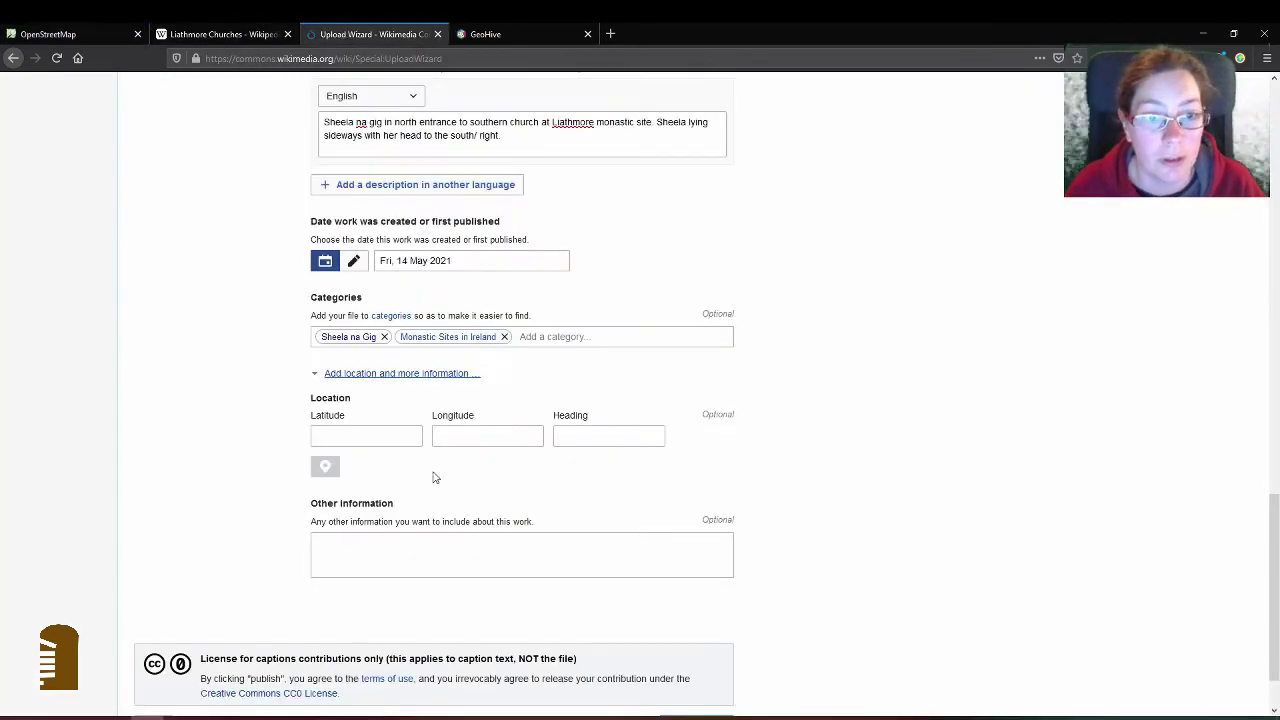
pyautogui.click(370, 440)
pyautogui.hotkey('ctrl', 'v')
pyautogui.click(72, 34)
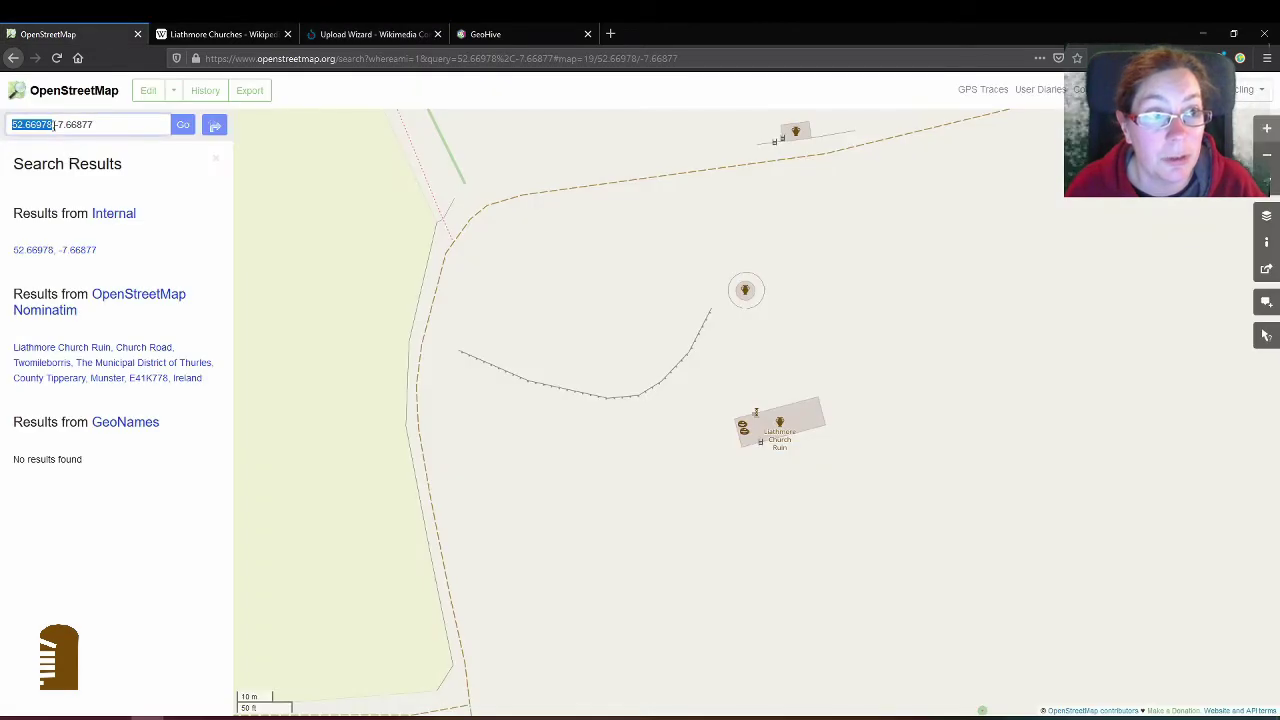
pyautogui.moveTo(55, 124); pyautogui.dragTo(118, 123)
# Step: Paste longitude -7.66877 into the sheela na gig photo's location and review the completed form
pyautogui.hotkey('ctrl', 'c')
pyautogui.click(371, 34)
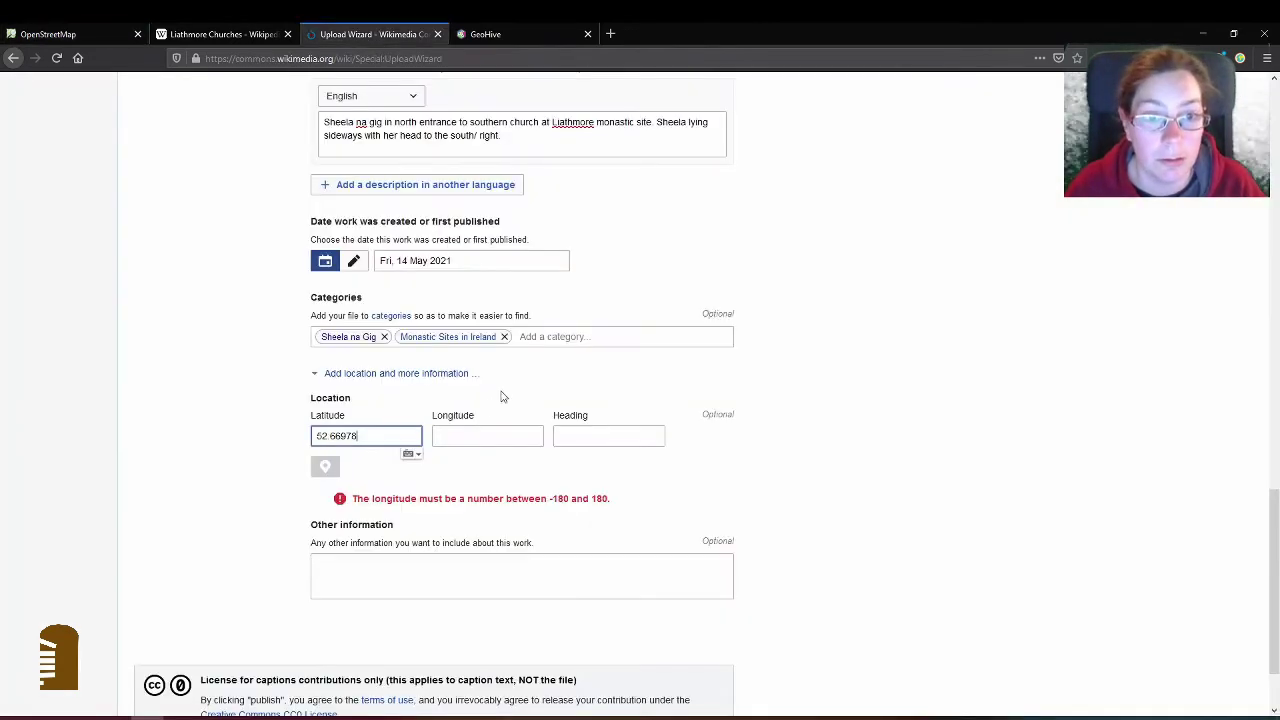
pyautogui.click(472, 436)
pyautogui.hotkey('ctrl', 'v')
pyautogui.click(791, 481)
pyautogui.scroll(-1, 812, 488)
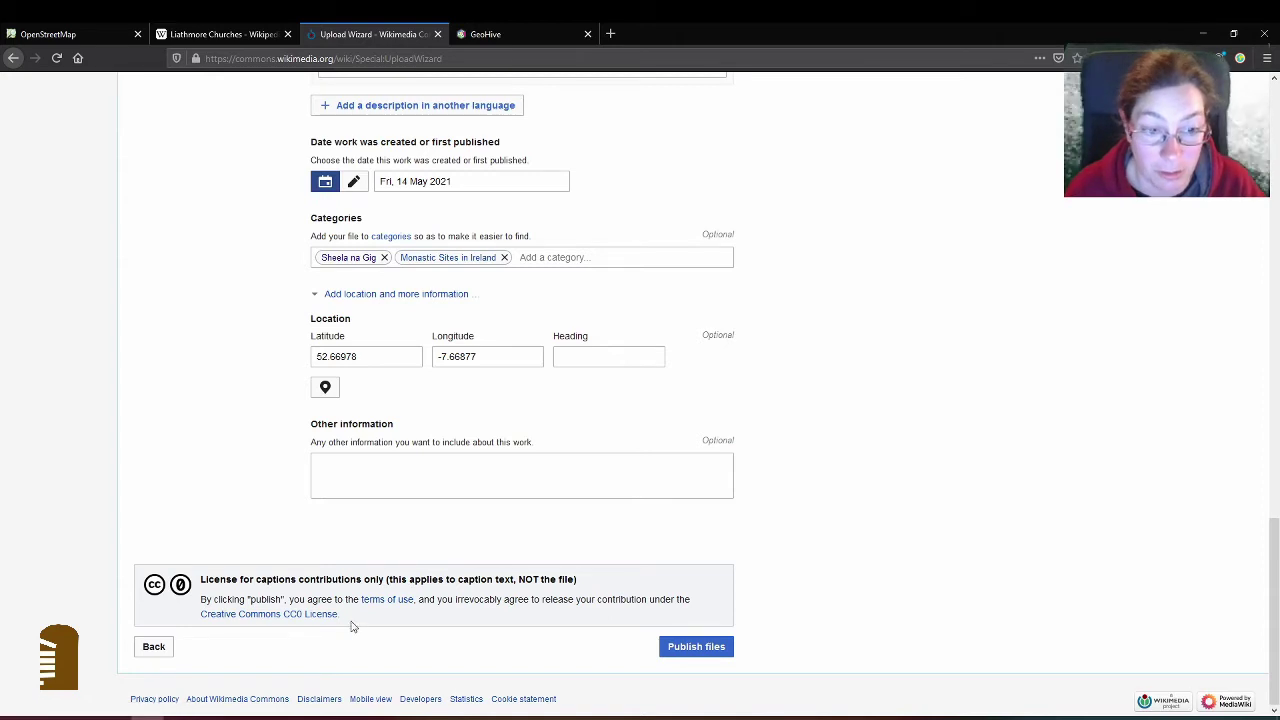
pyautogui.scroll(3, 511, 620)
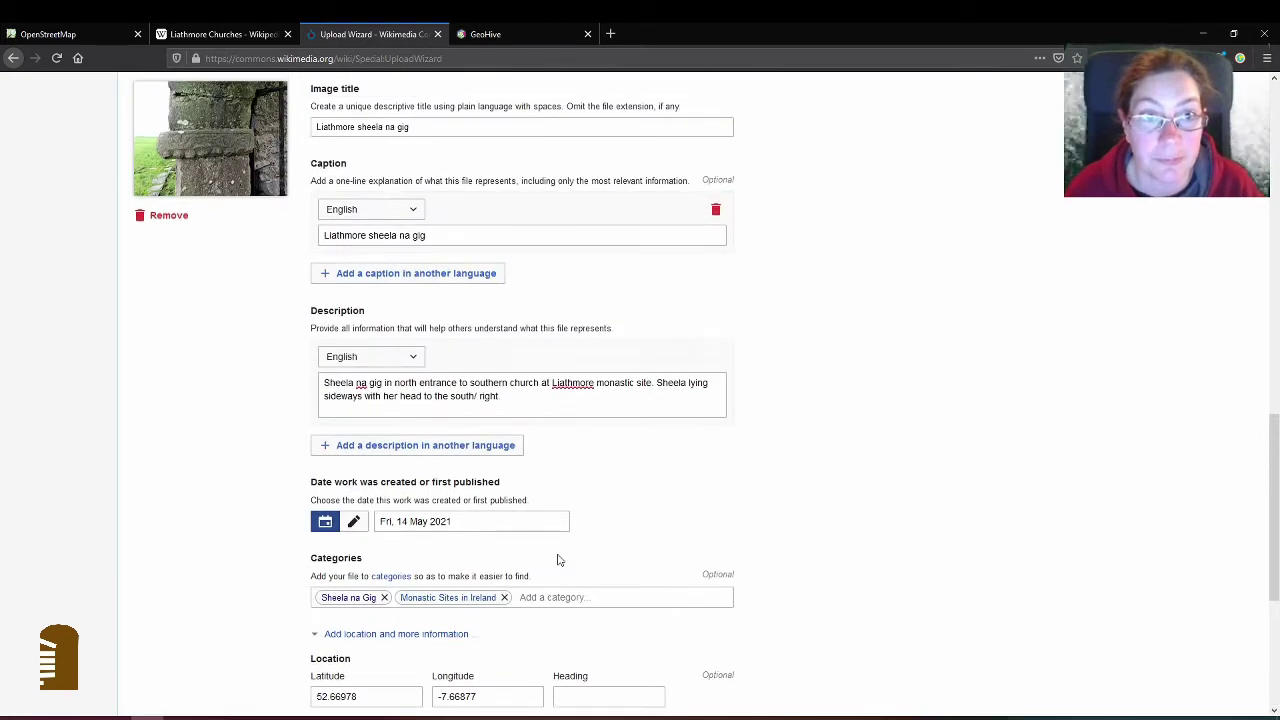
pyautogui.scroll(-3, 562, 559)
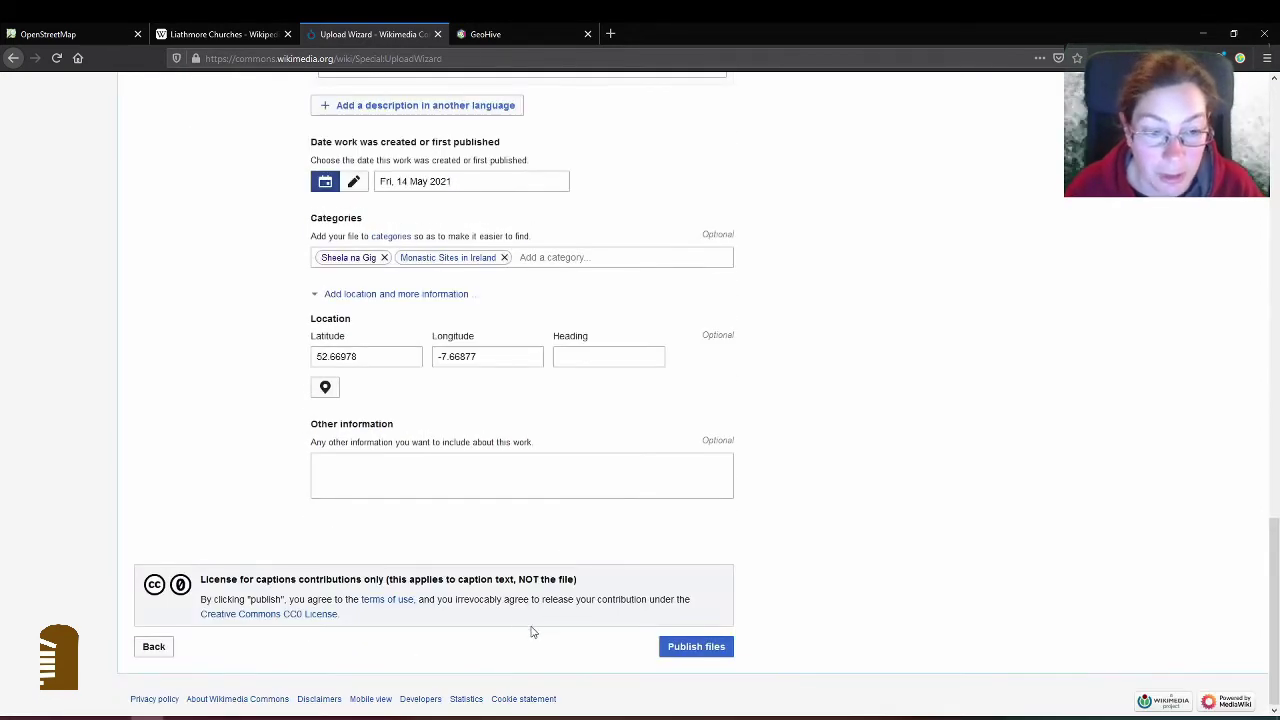
pyautogui.scroll(3, 517, 623)
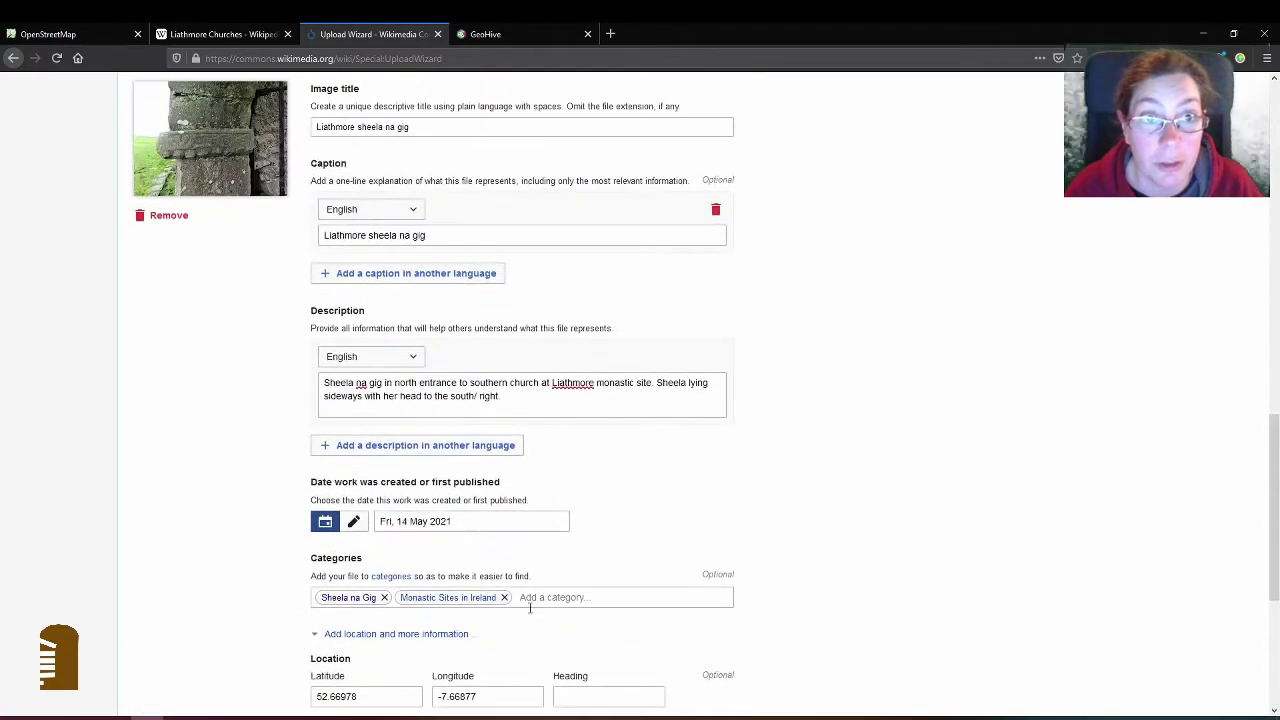
pyautogui.scroll(1, 533, 610)
pyautogui.scroll(-4, 534, 609)
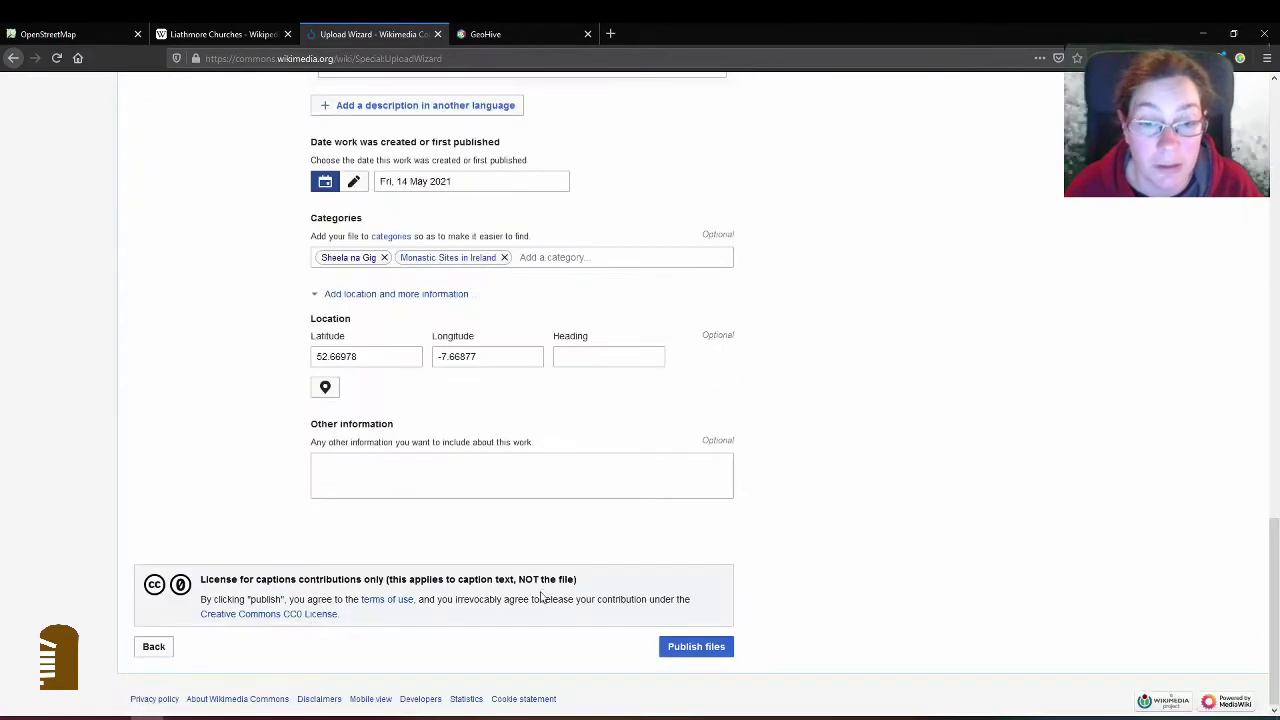
# Step: Publish both photos and tag the round tower photo as depicting Irish round tower and church ruin
pyautogui.click(697, 648)
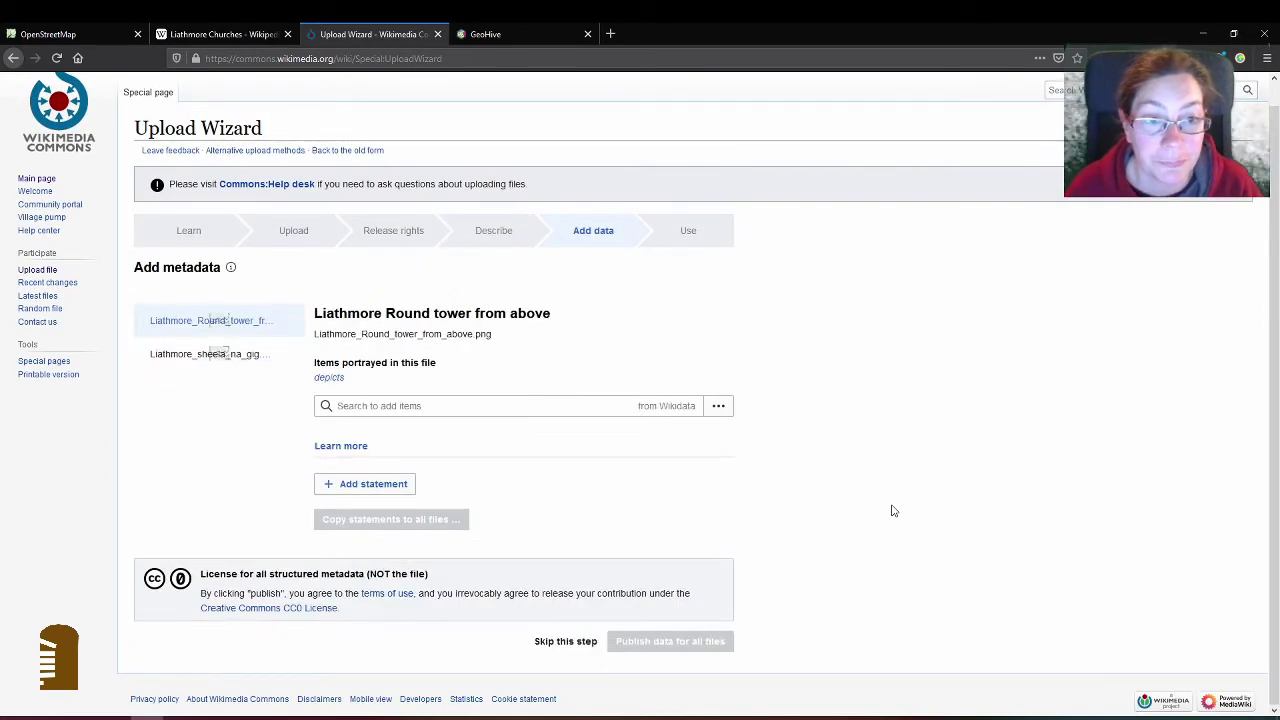
pyautogui.click(436, 405)
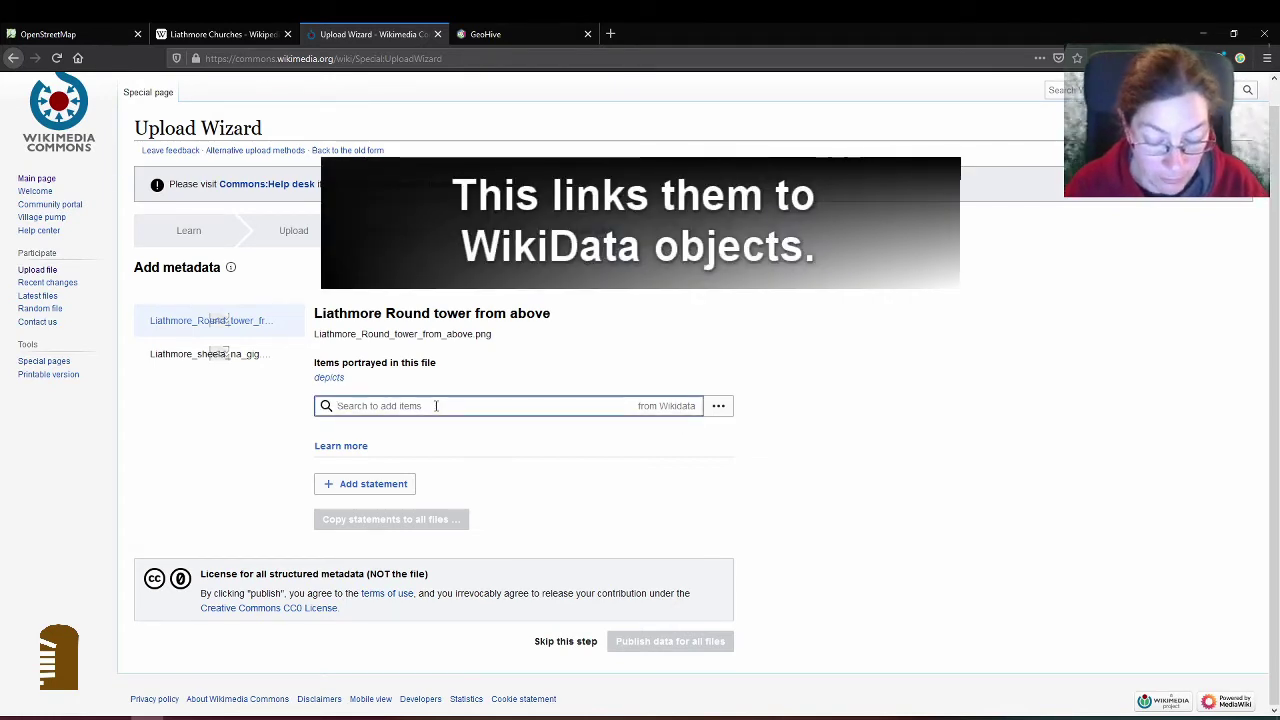
pyautogui.write('round tower')
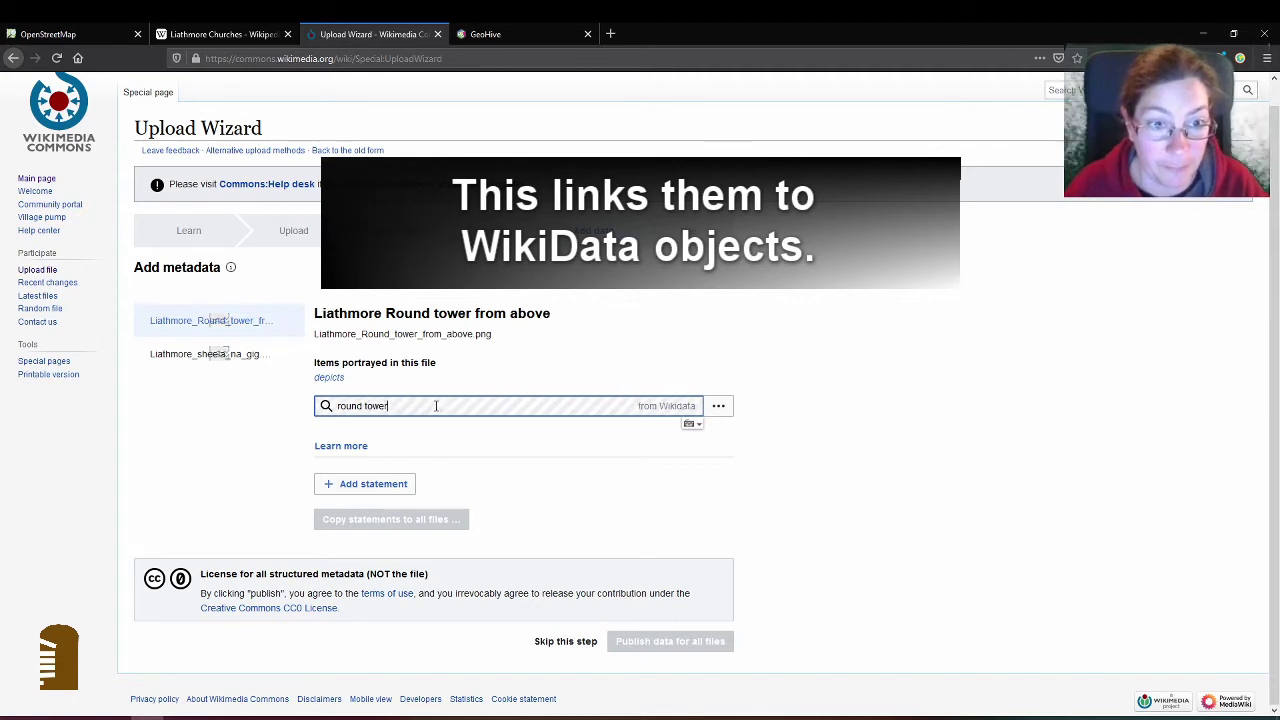
pyautogui.click(436, 437)
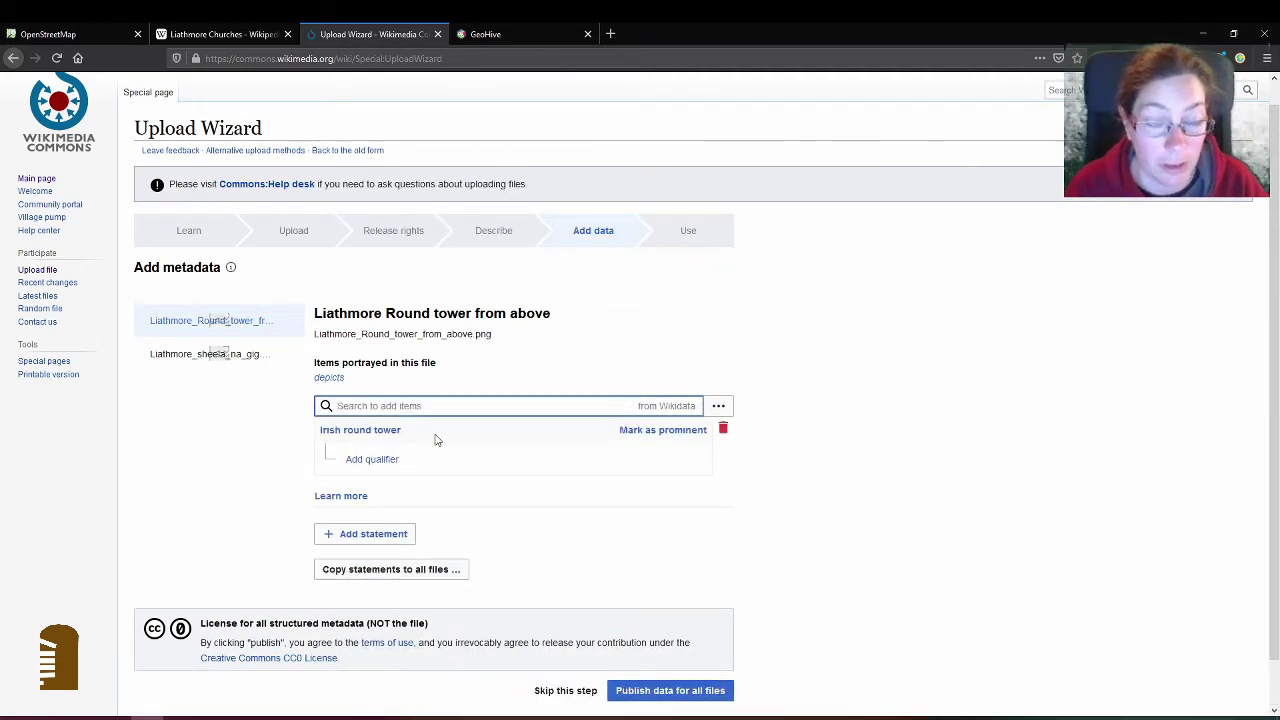
pyautogui.write('church ruin')
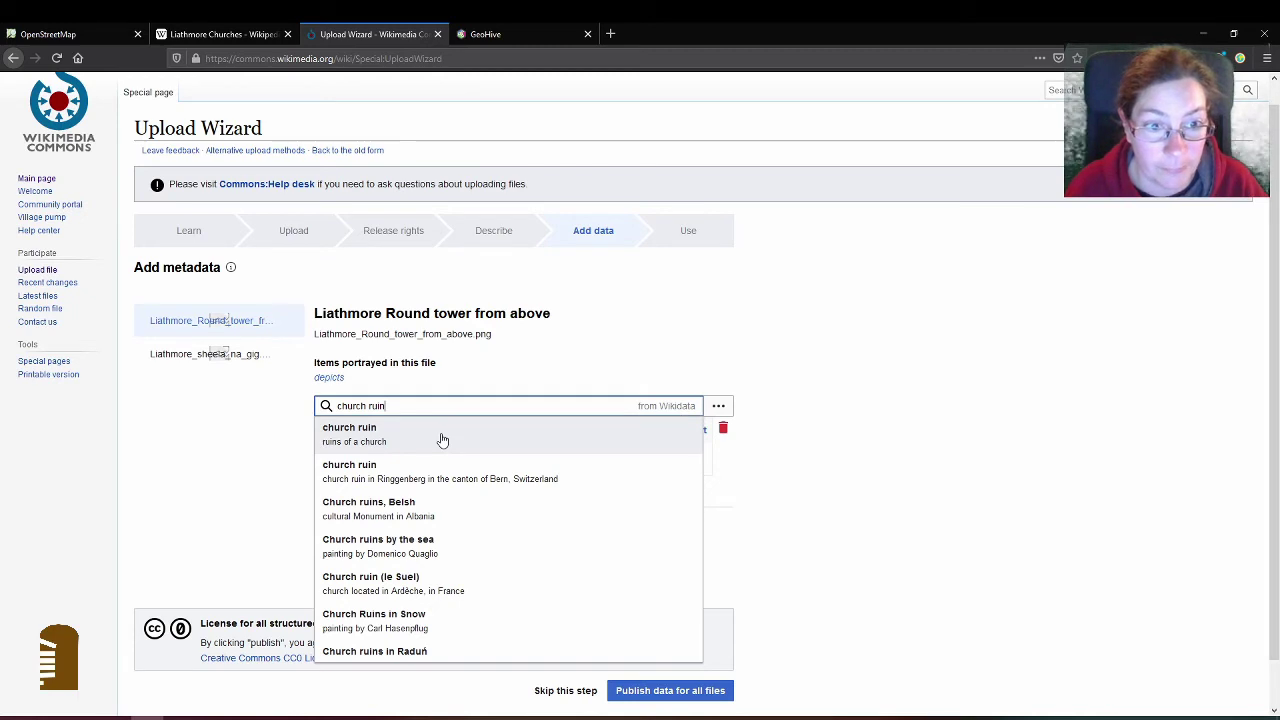
pyautogui.click(443, 440)
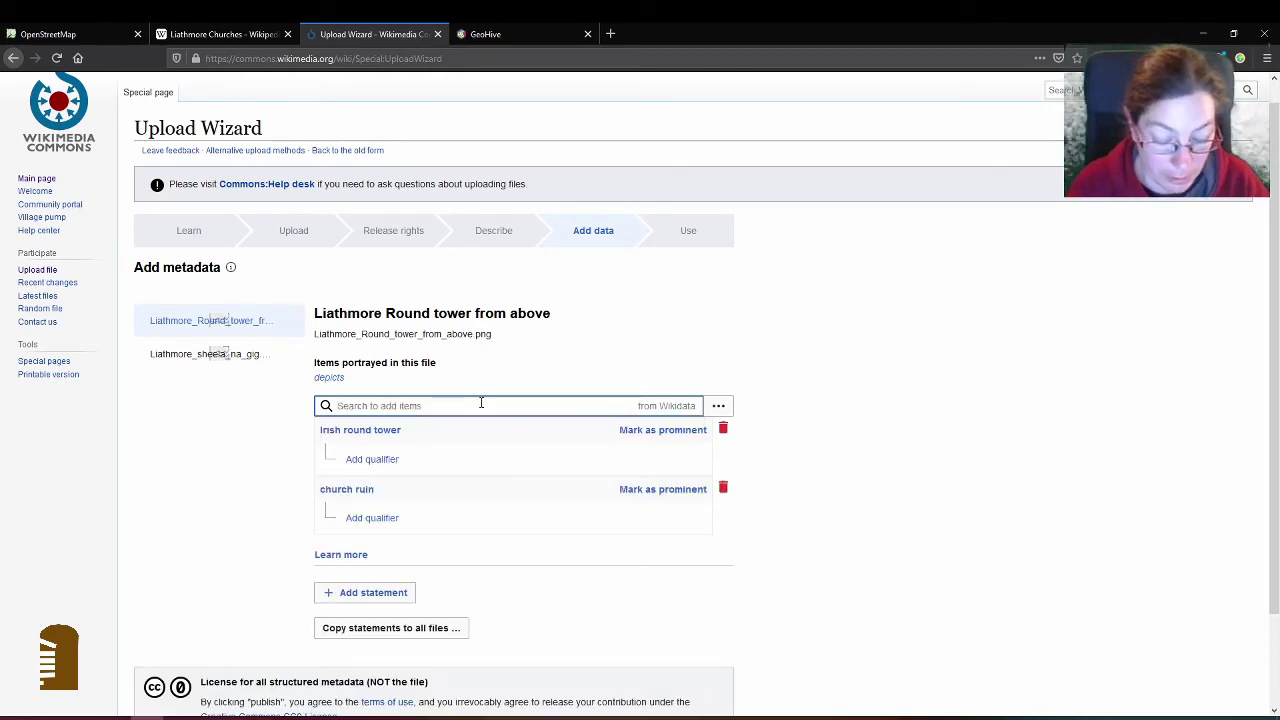
# Step: Add meadow and enclosure to the round tower photo's depicted items
pyautogui.write('meadow')
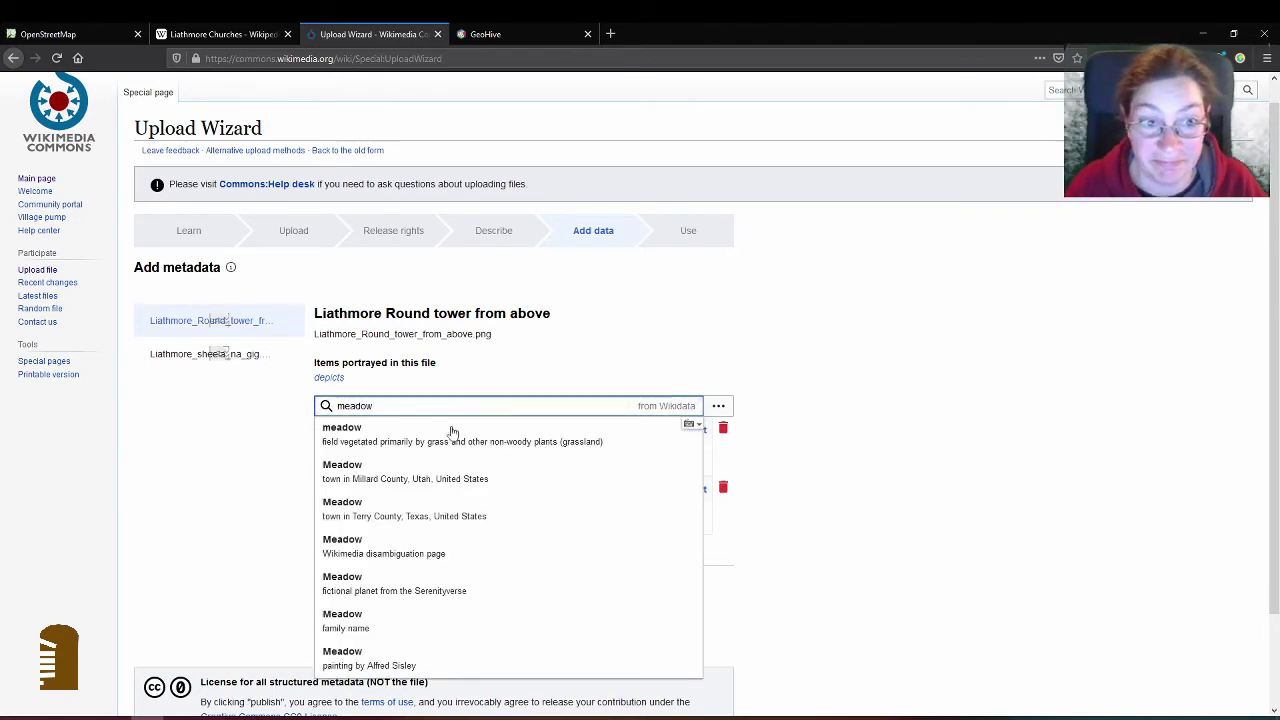
pyautogui.click(432, 440)
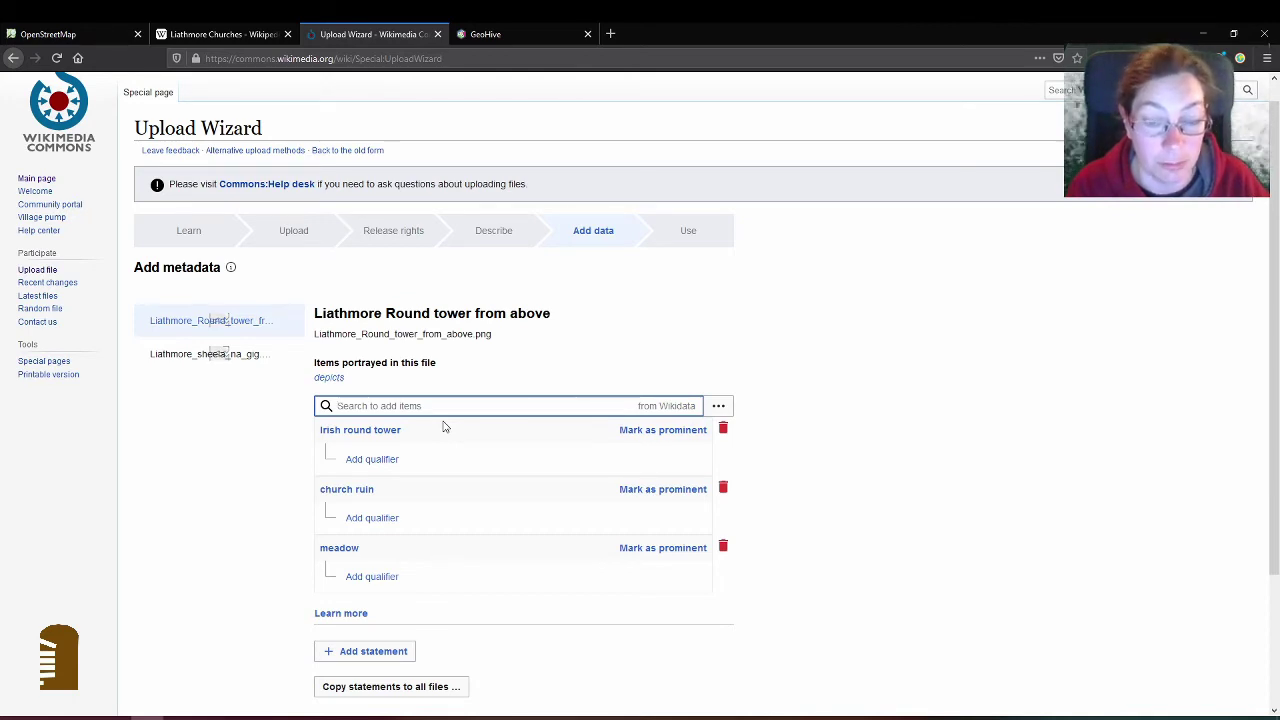
pyautogui.write('circ')
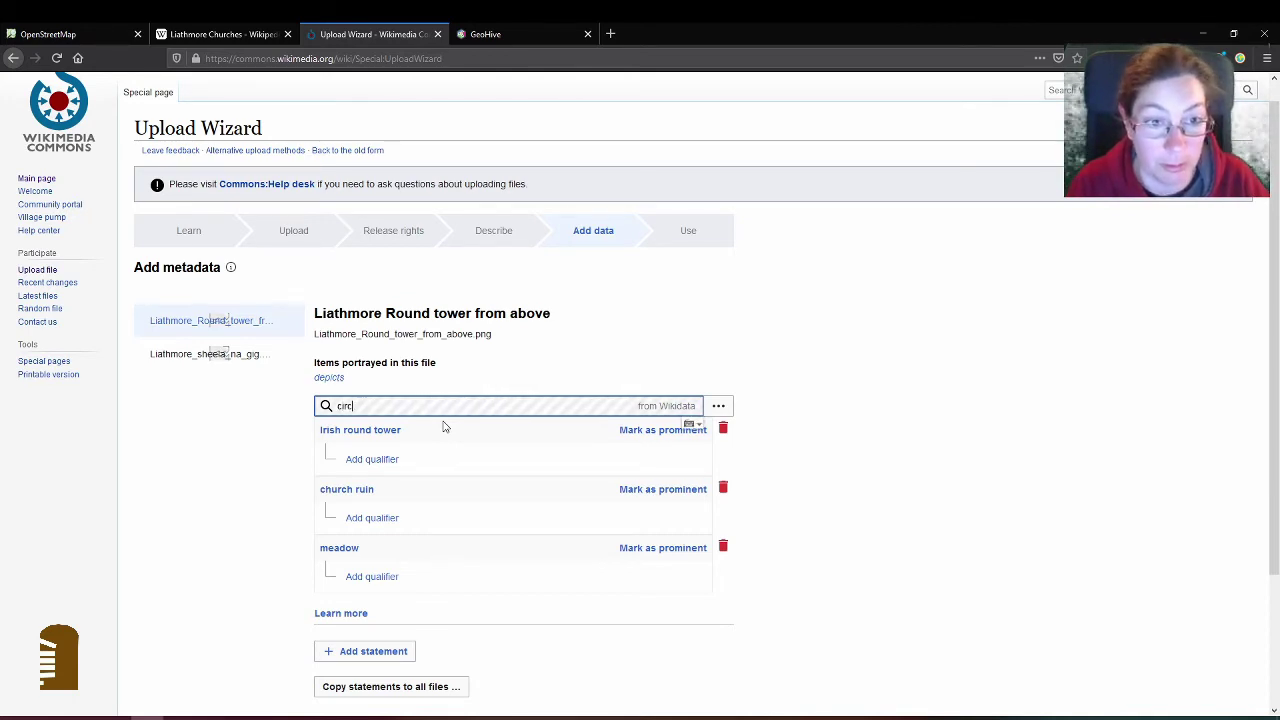
pyautogui.press('BackSpace')
pyautogui.press('BackSpace')
pyautogui.press('BackSpace')
pyautogui.press('BackSpace')
pyautogui.write('enclos')
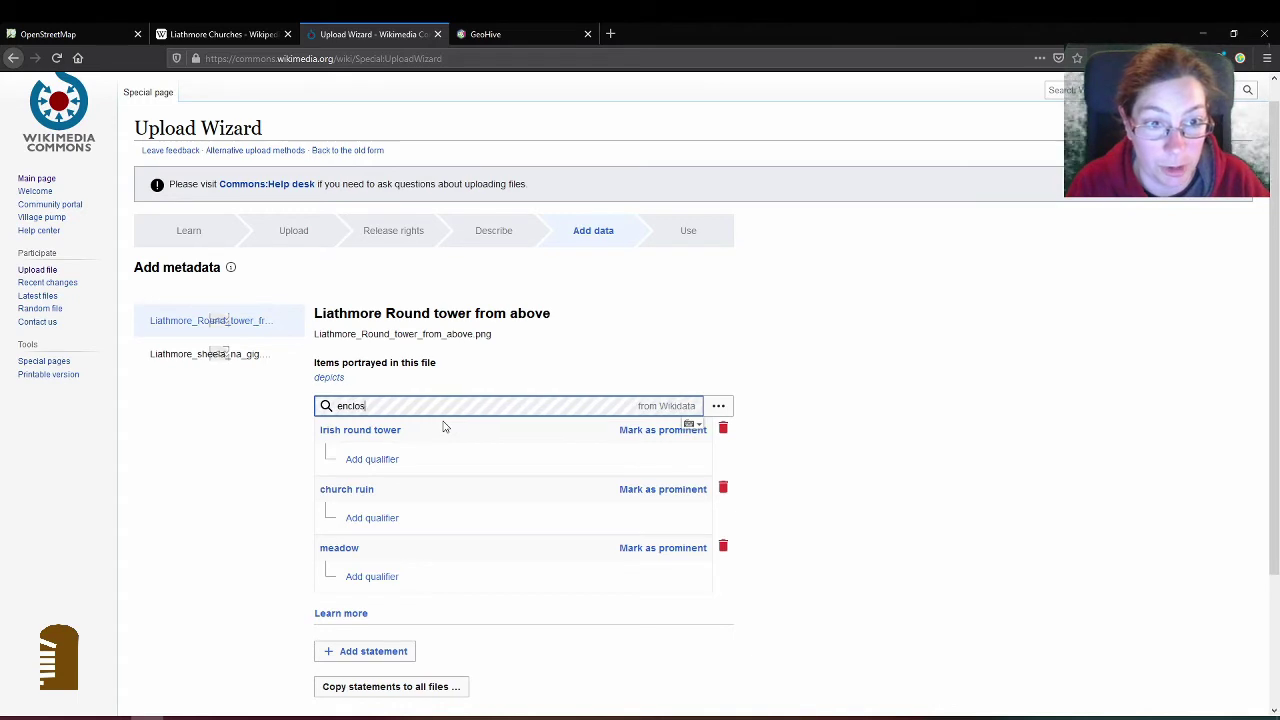
pyautogui.write('ure')
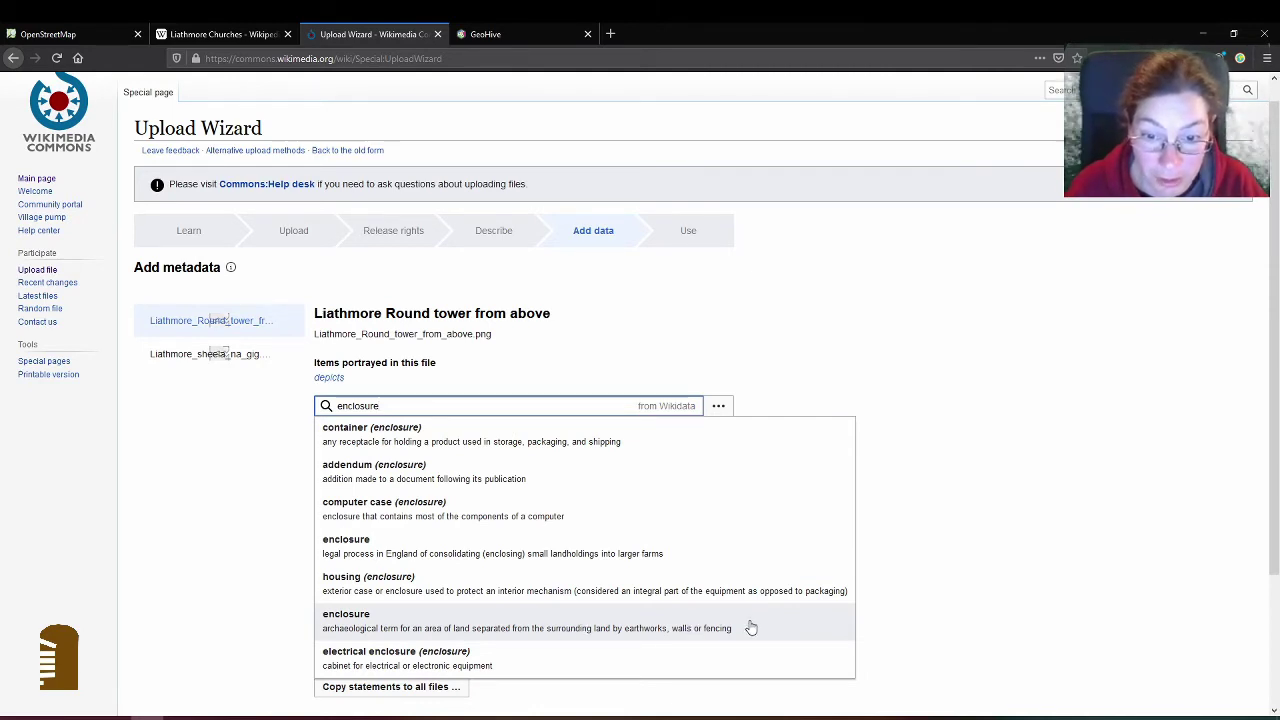
pyautogui.click(688, 627)
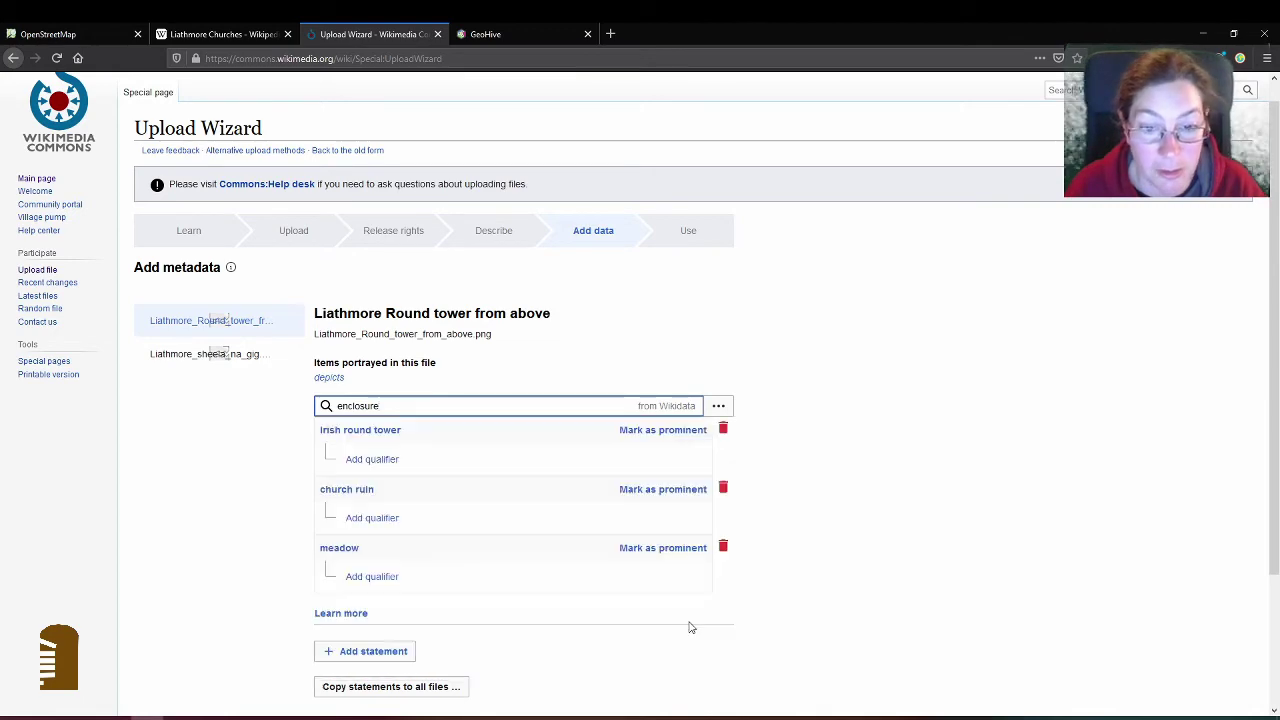
pyautogui.scroll(-3, 807, 488)
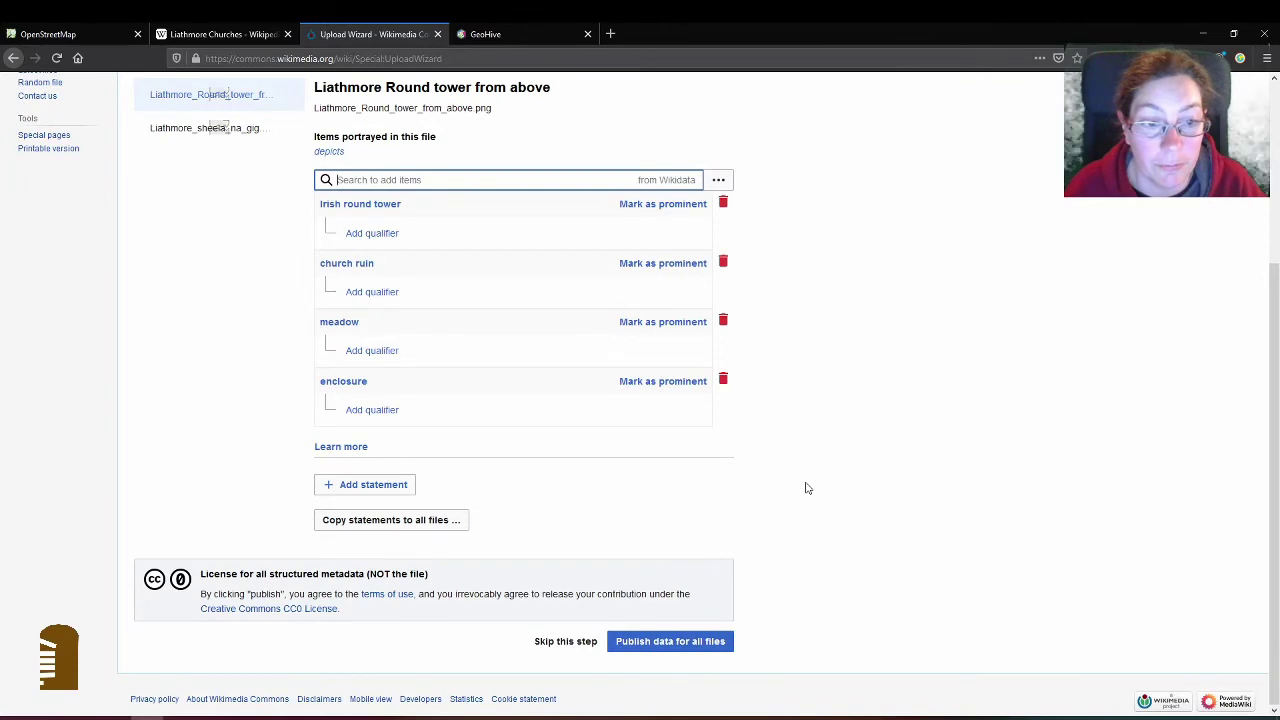
pyautogui.scroll(3, 807, 488)
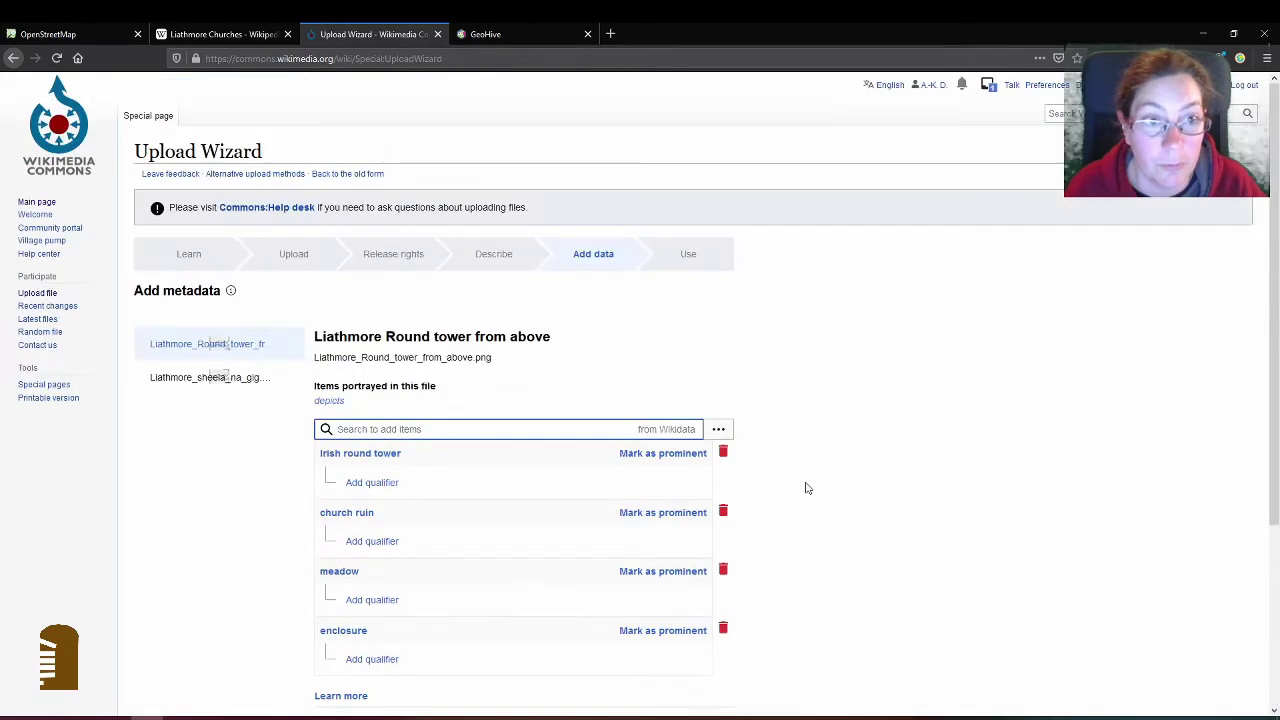
# Step: Select the sheela na gig file and add 'Sheela na gig' as its depicted item
pyautogui.click(279, 382)
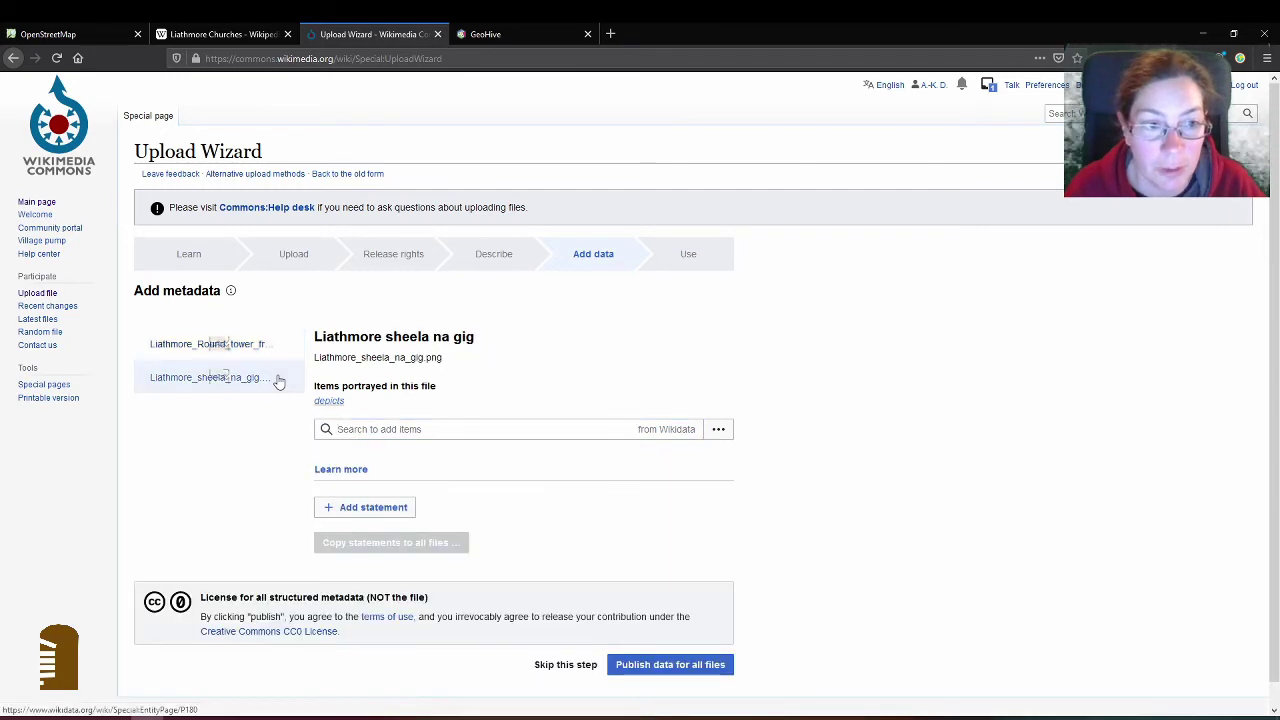
pyautogui.click(390, 429)
pyautogui.write('sheela')
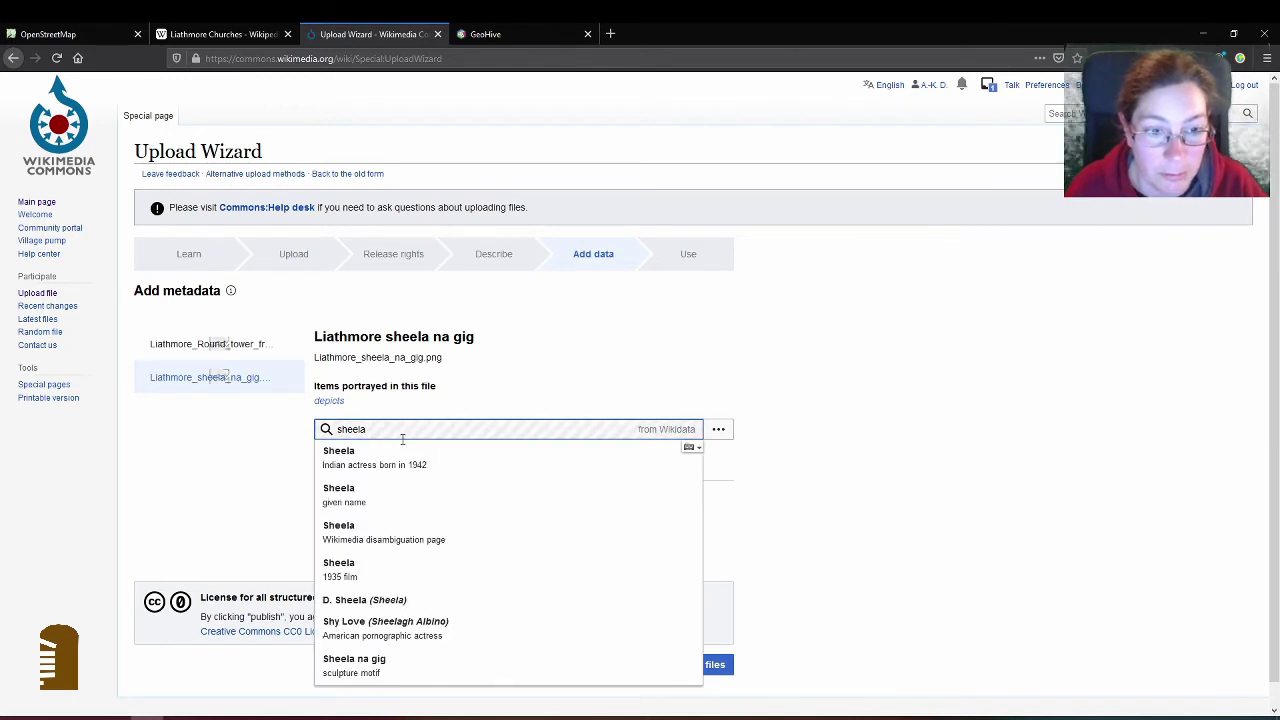
pyautogui.click(399, 628)
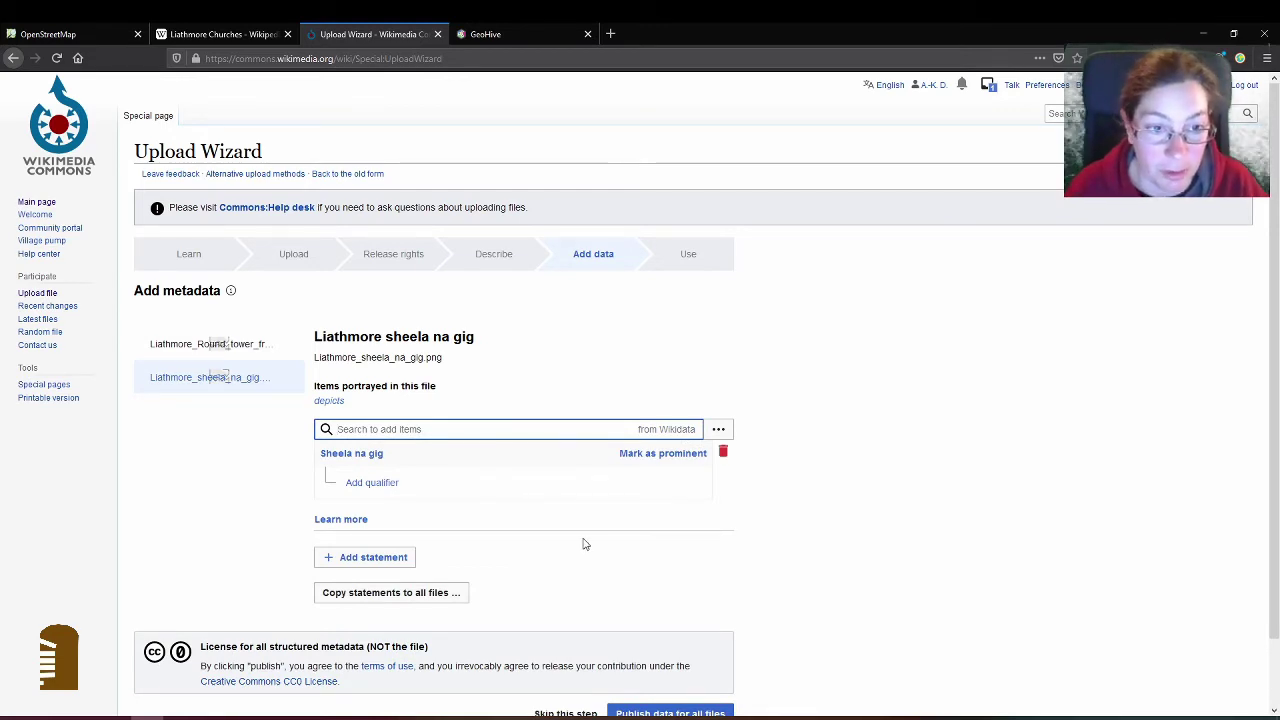
pyautogui.scroll(-1, 778, 538)
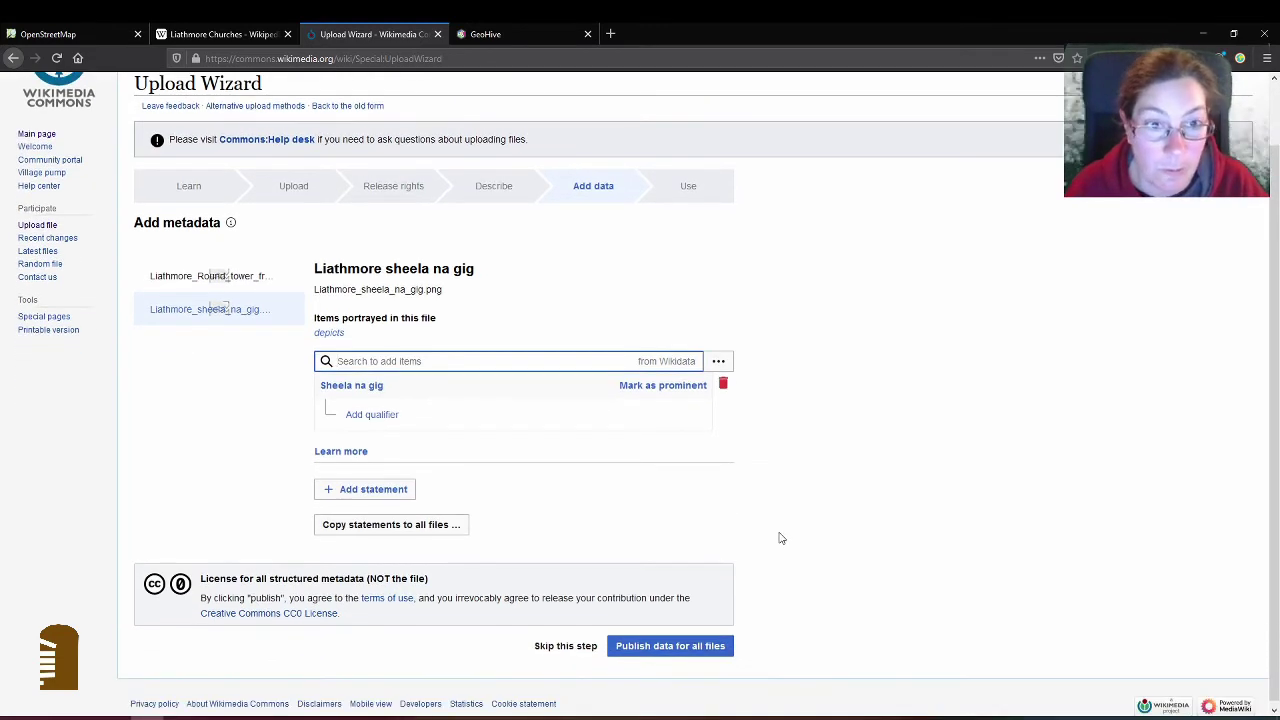
# Step: Publish the depicts data for both Liathmore photos and return to the Liathmore Churches article
pyautogui.click(690, 650)
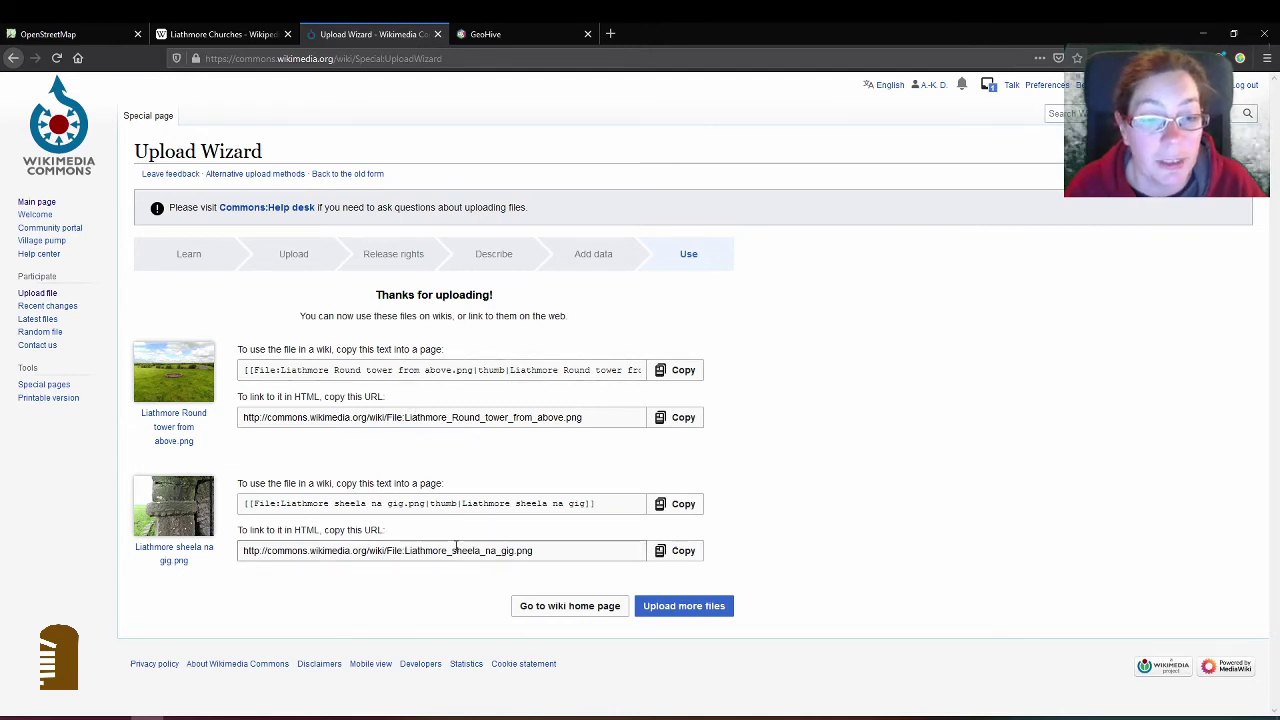
pyautogui.click(224, 34)
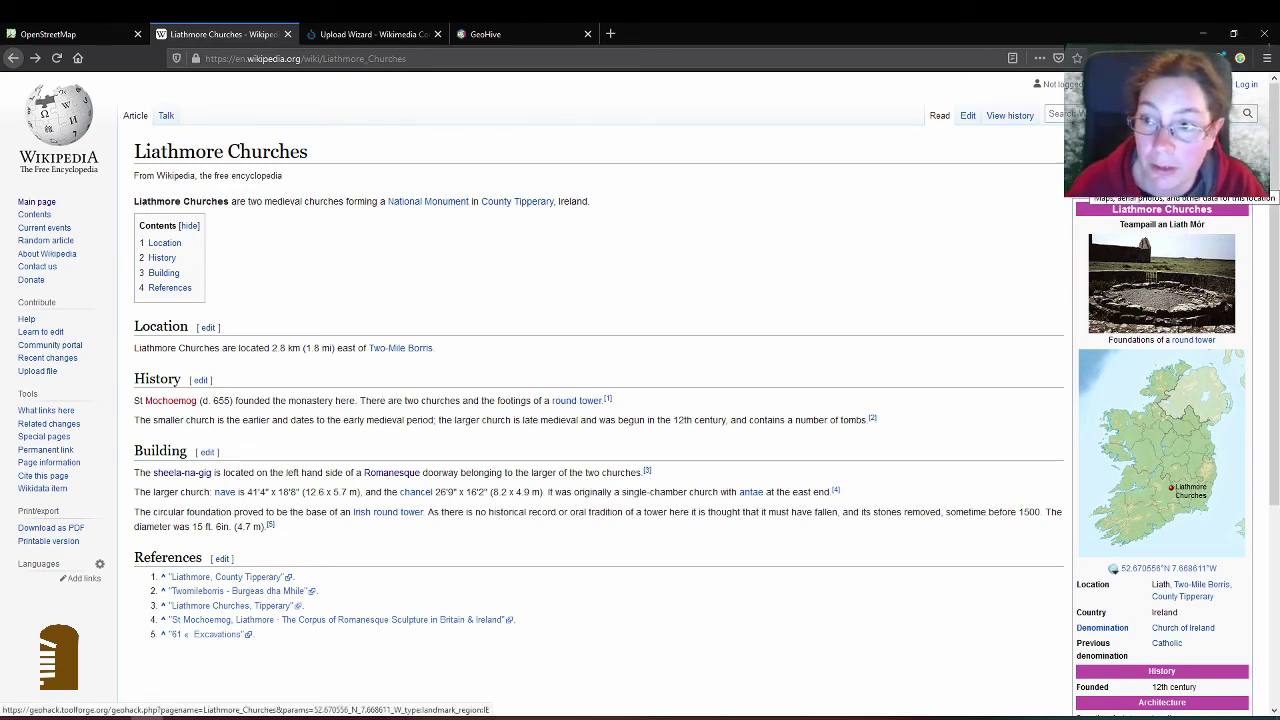
pyautogui.click(1194, 307)
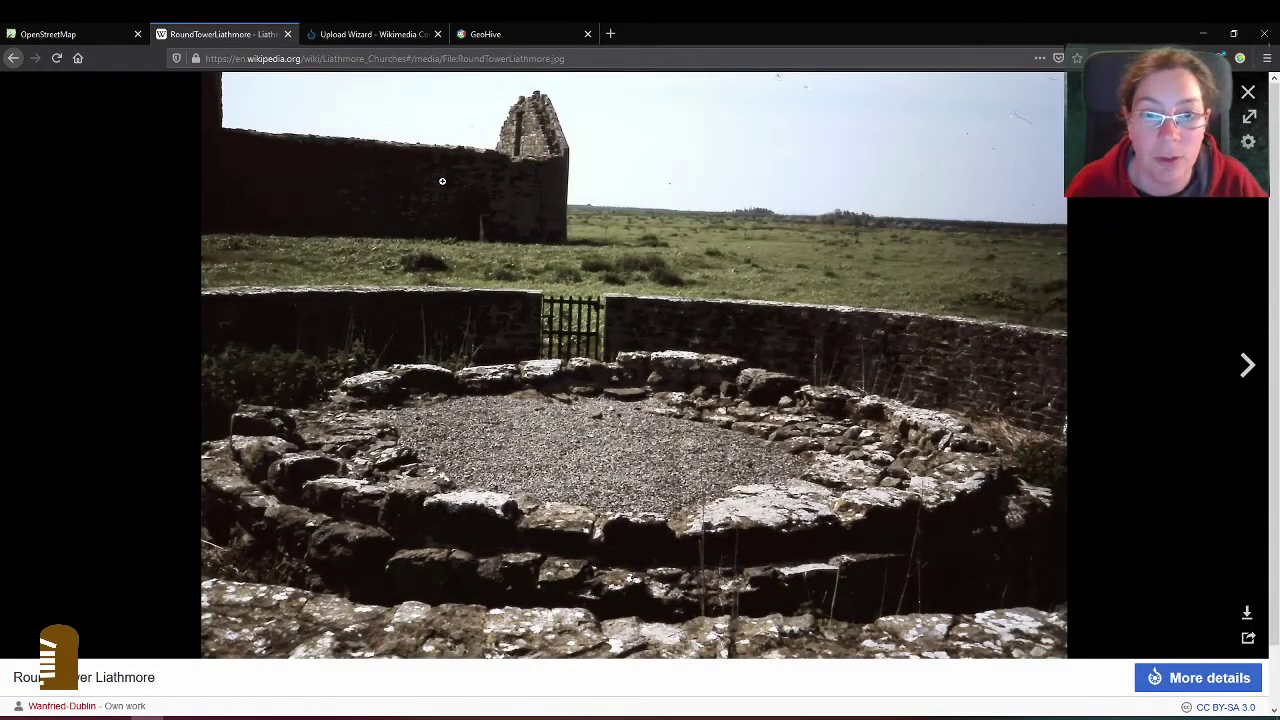
pyautogui.scroll(-1, 777, 434)
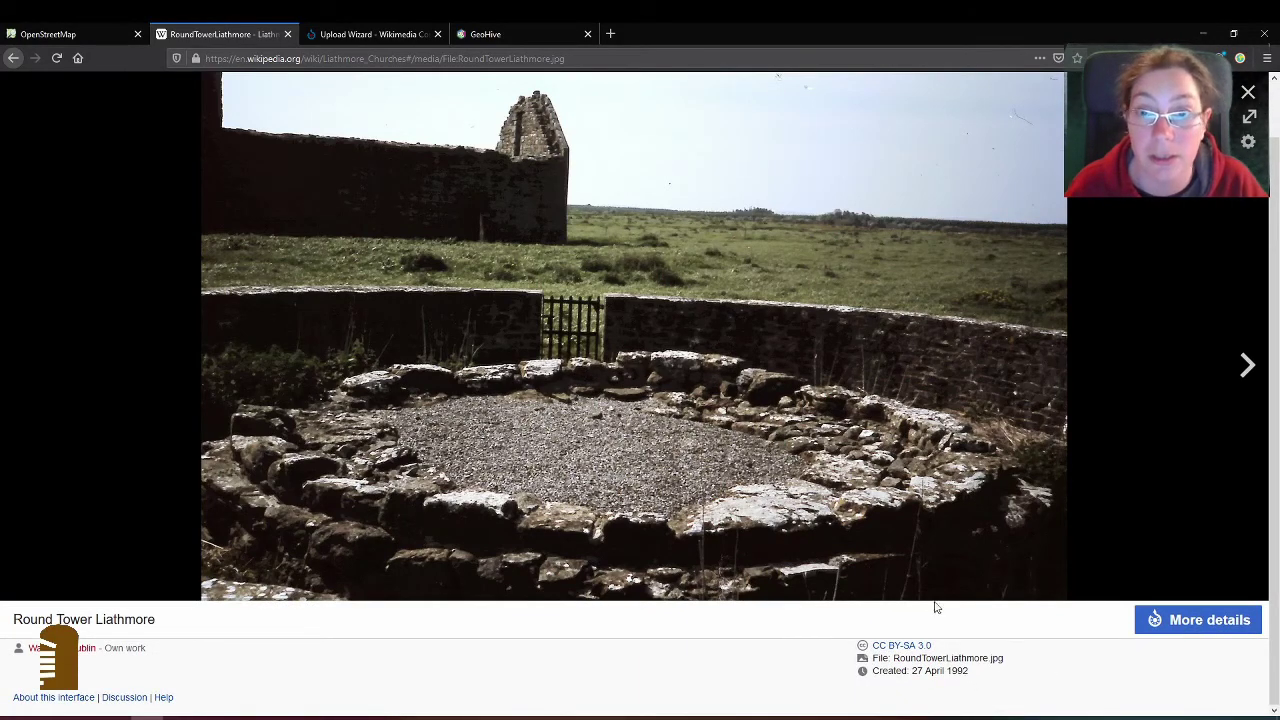
pyautogui.scroll(1, 880, 548)
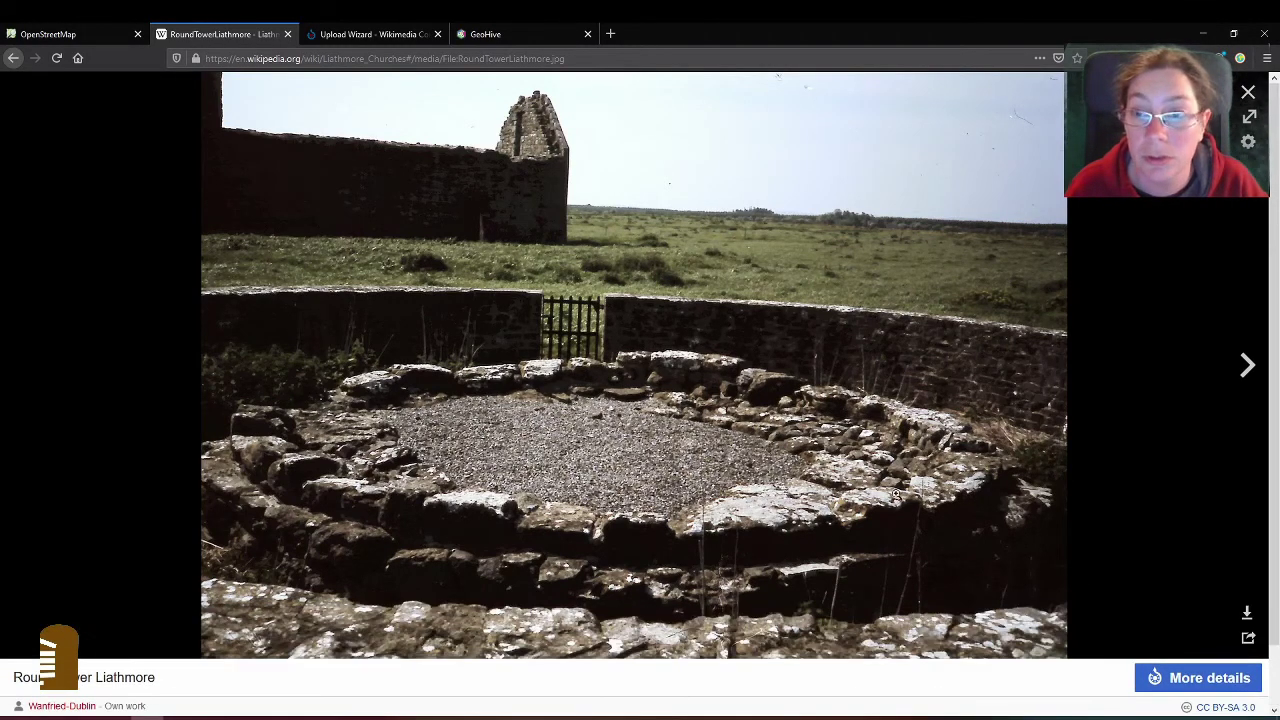
pyautogui.click(1240, 97)
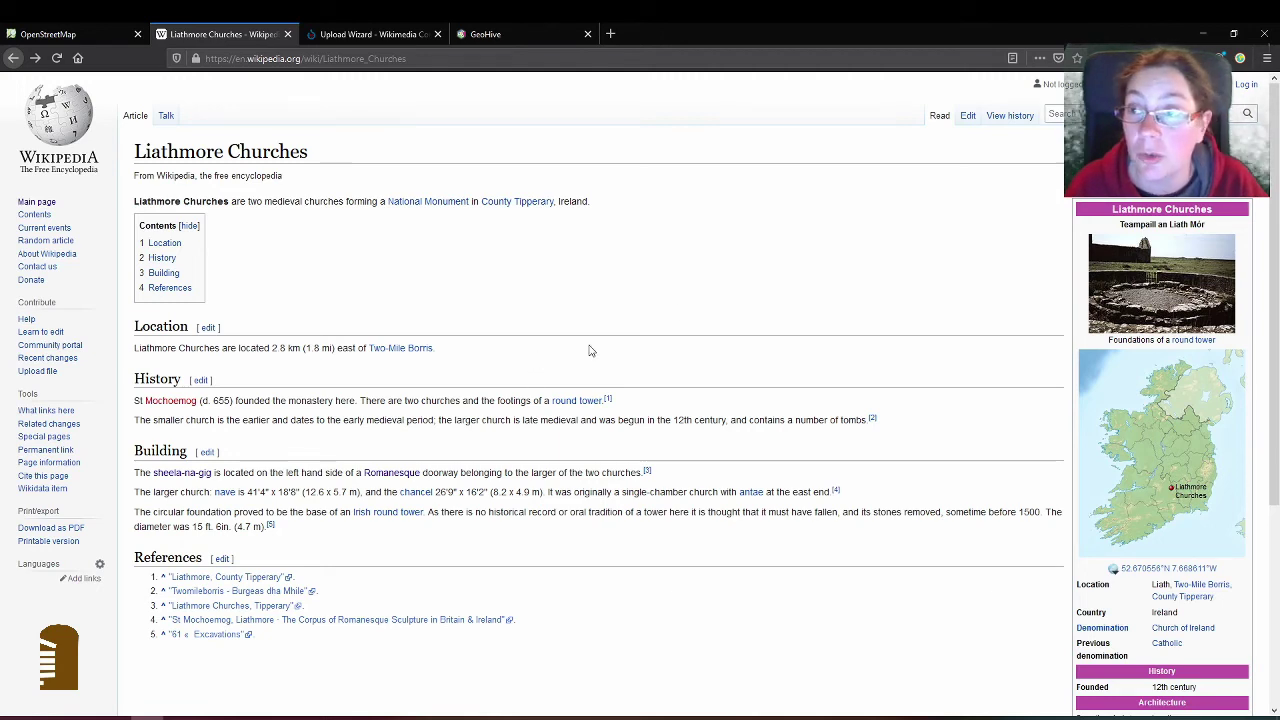
# Step: Log in to Wikipedia with the account password and edit the article's Building section
pyautogui.click(1252, 88)
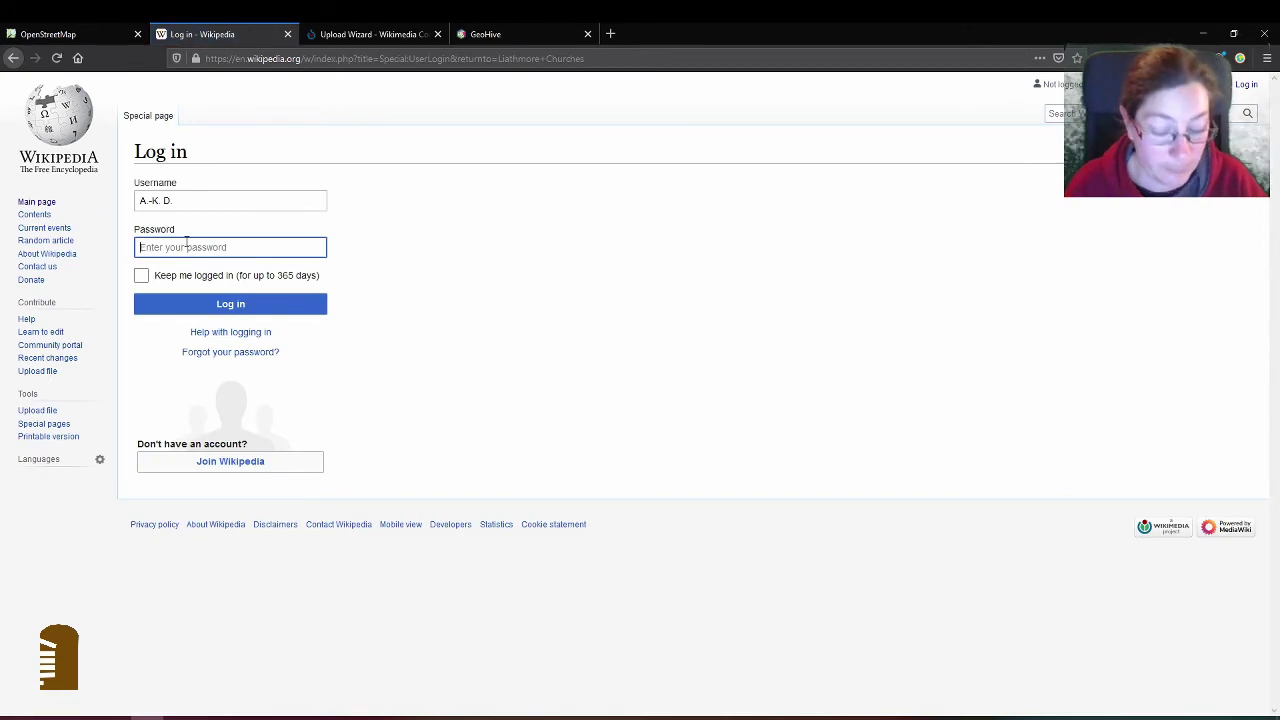
pyautogui.write('*******')
pyautogui.press('Return')
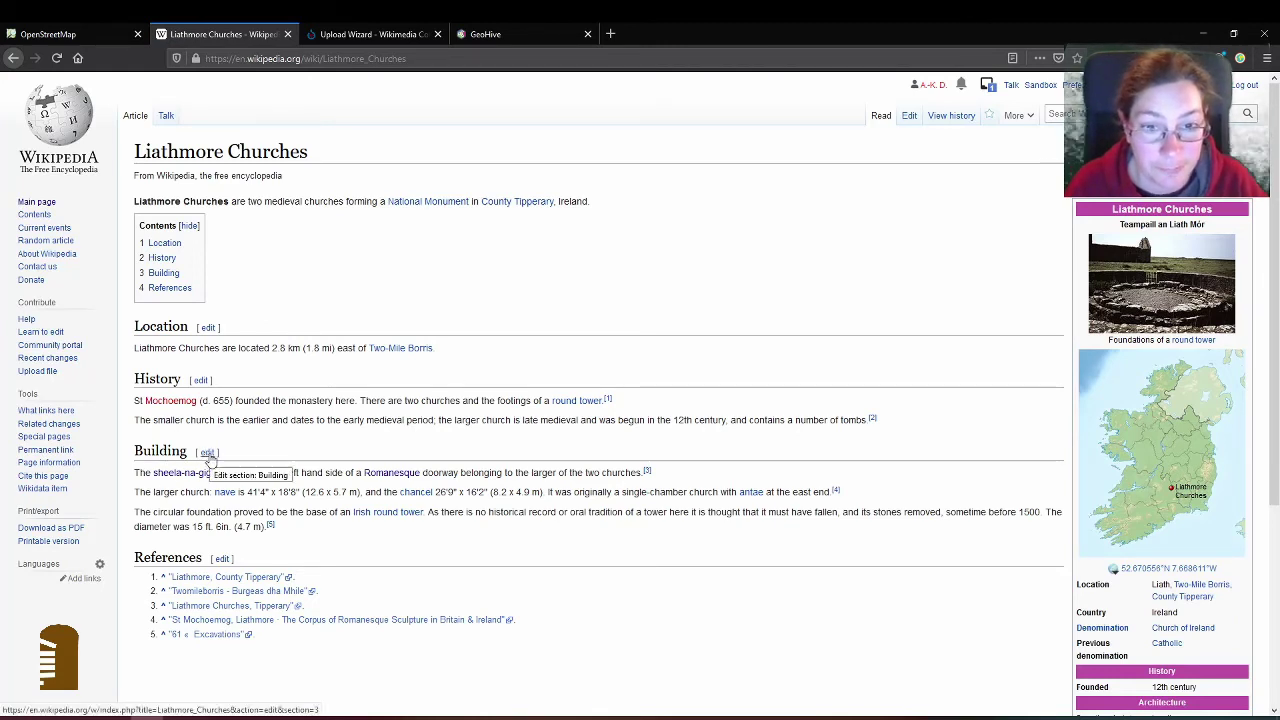
pyautogui.click(207, 452)
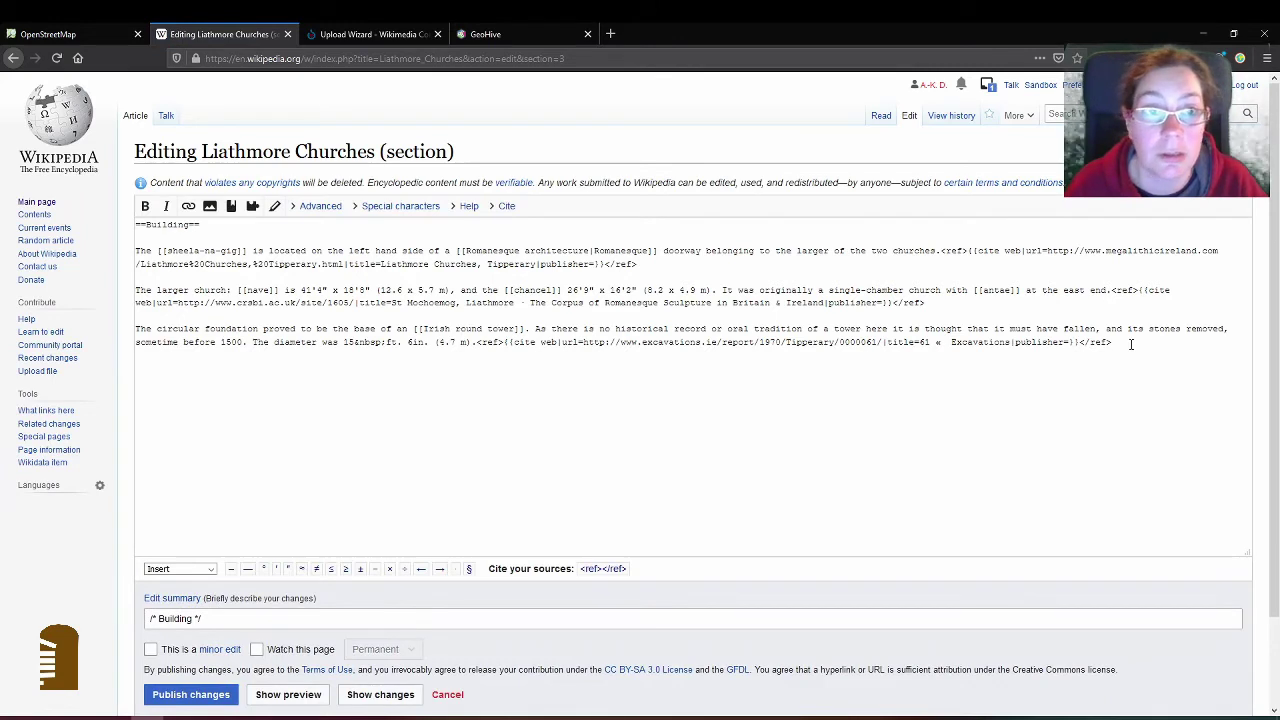
# Step: Start the gallery after the last reference with the round tower photo's file line
pyautogui.click(1131, 344)
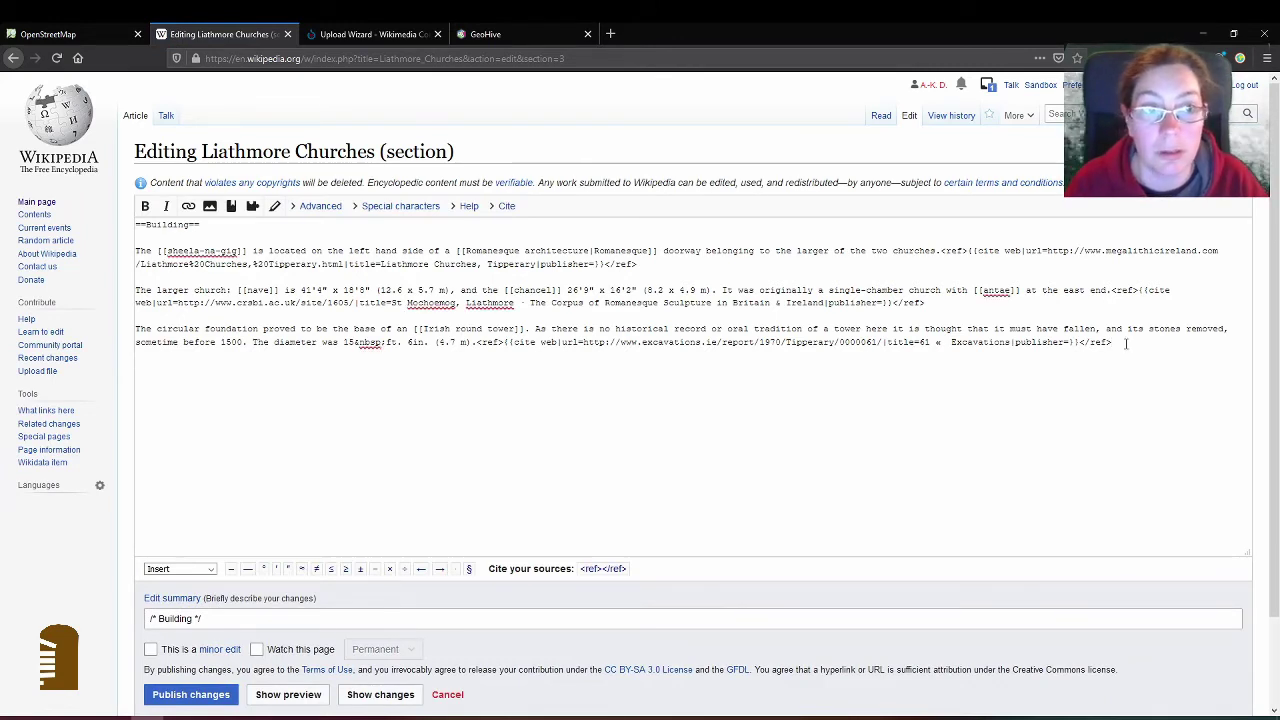
pyautogui.press('Return')
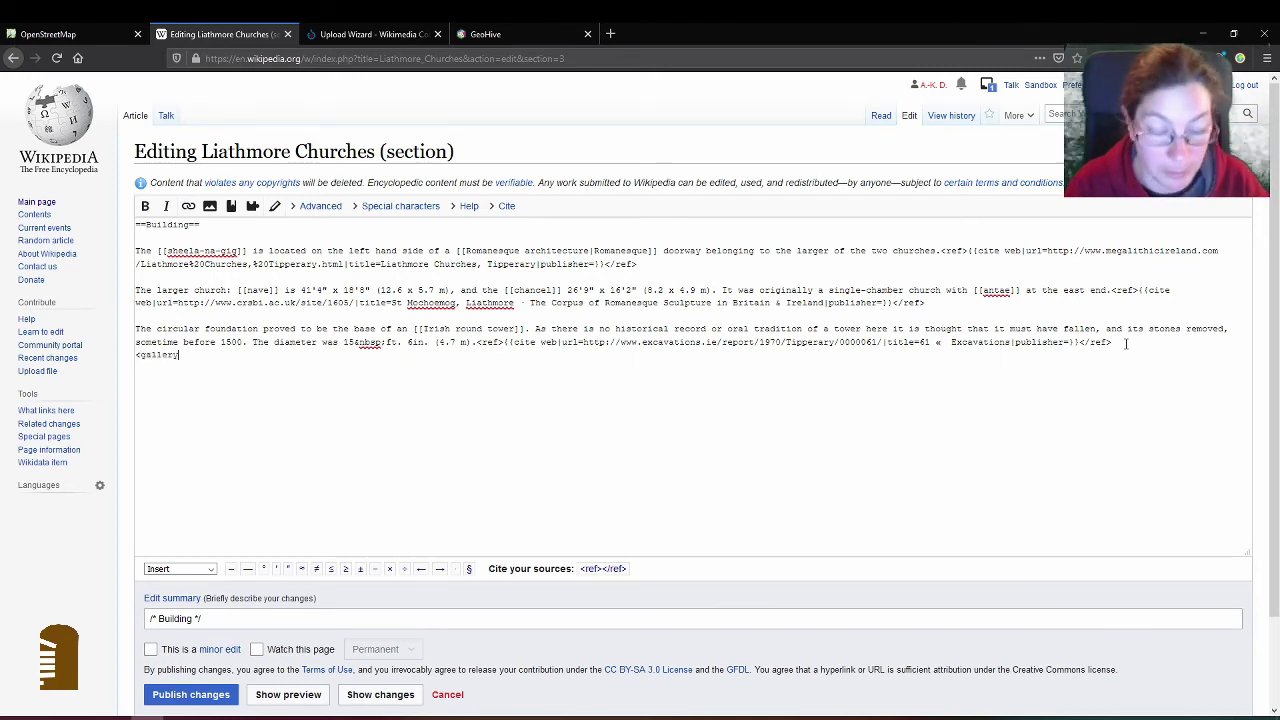
pyautogui.write('</gallery>')
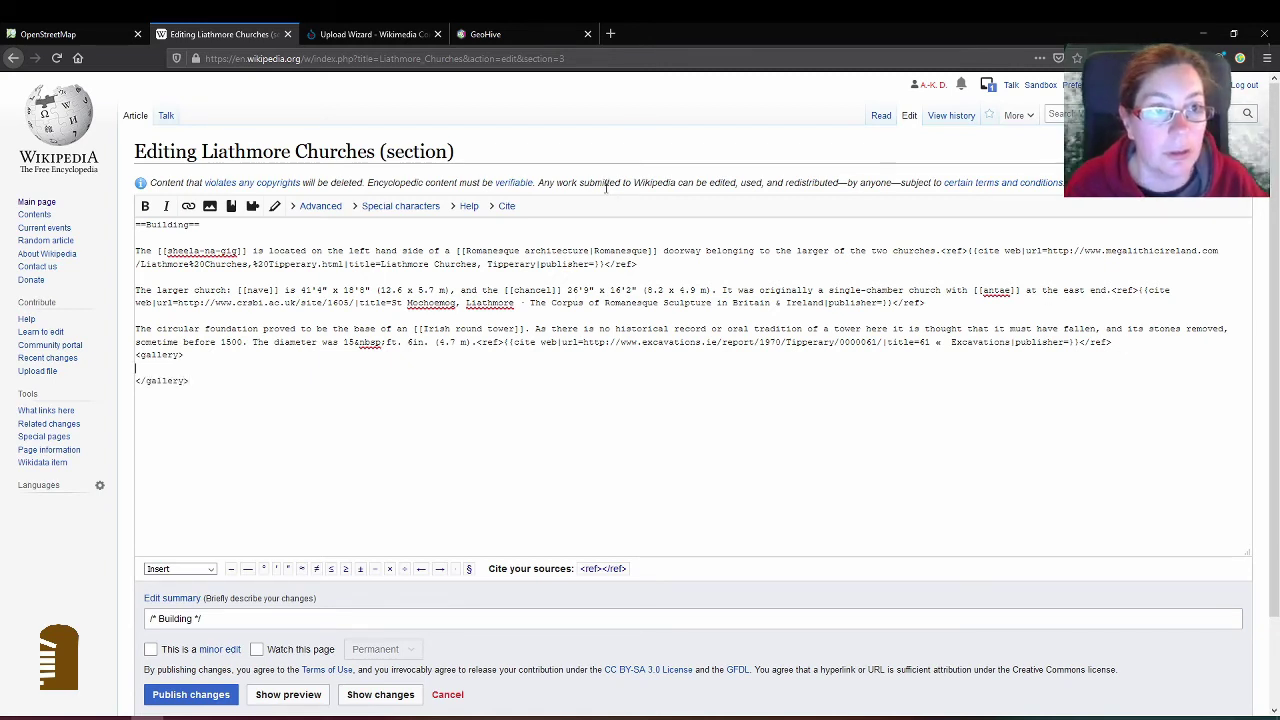
pyautogui.click(378, 36)
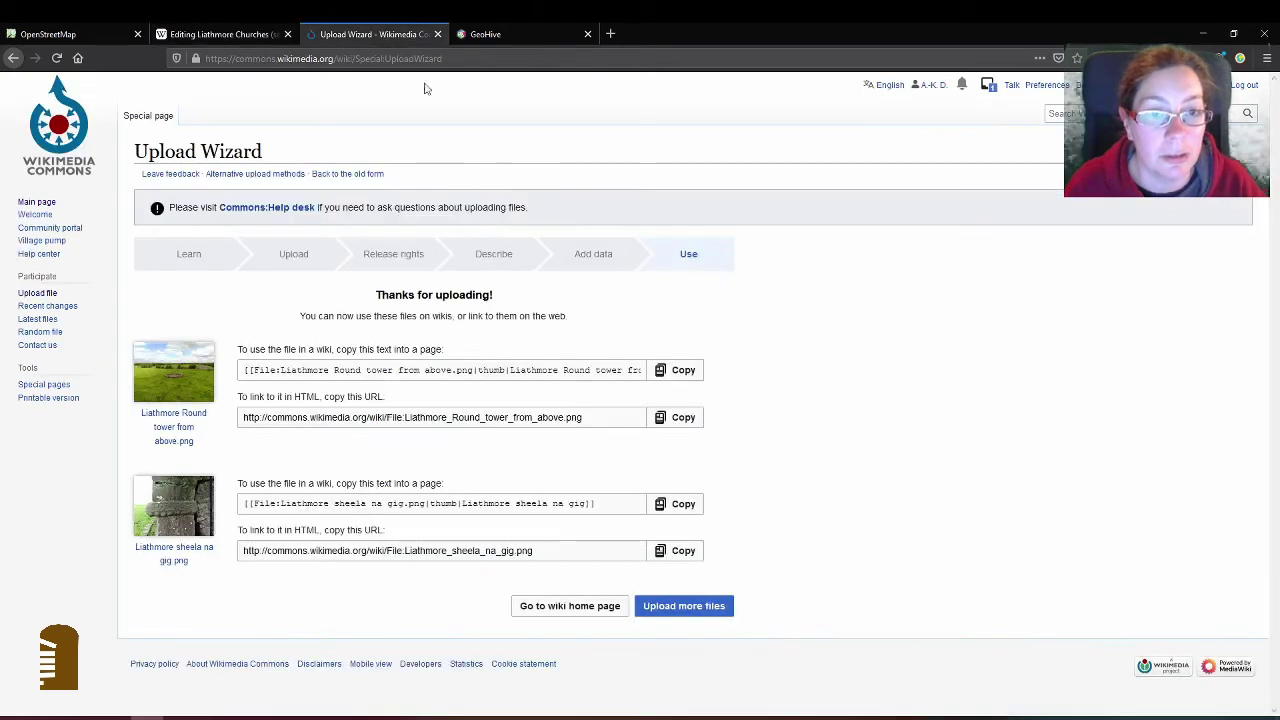
pyautogui.click(255, 370)
pyautogui.moveTo(255, 370); pyautogui.dragTo(345, 370)
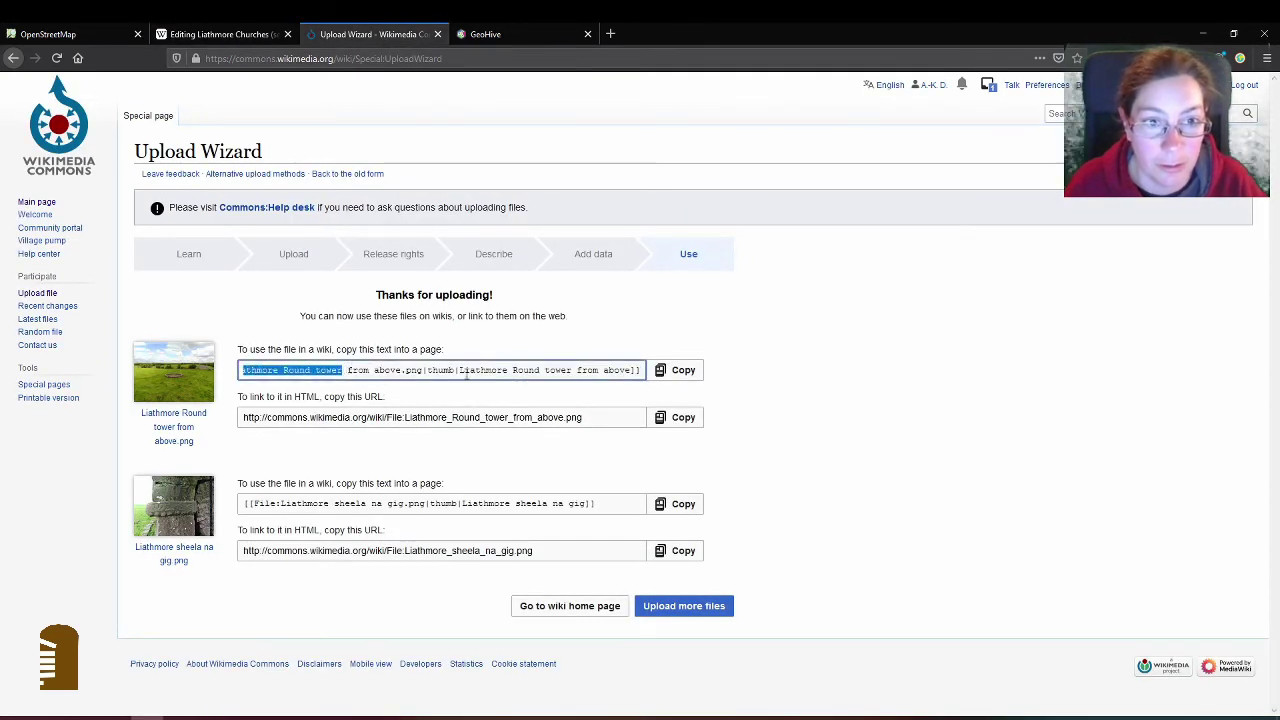
pyautogui.click(680, 371)
pyautogui.click(223, 34)
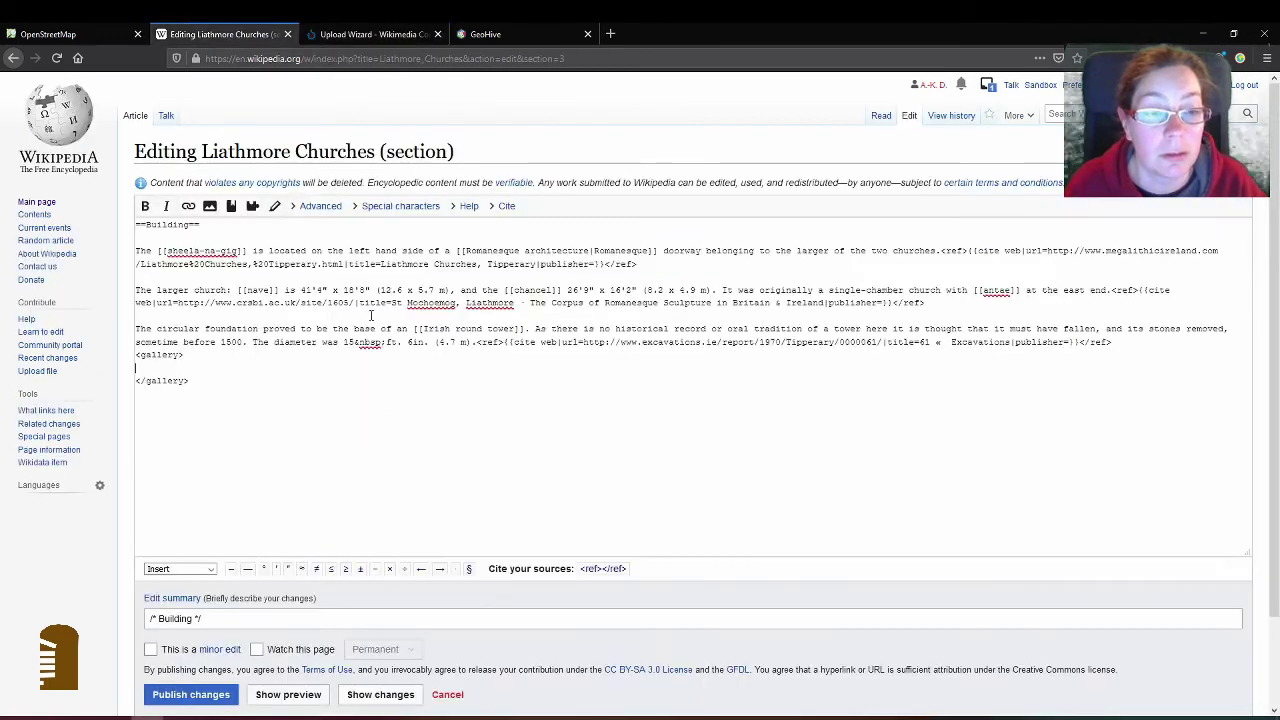
pyautogui.hotkey('ctrl', 'v')
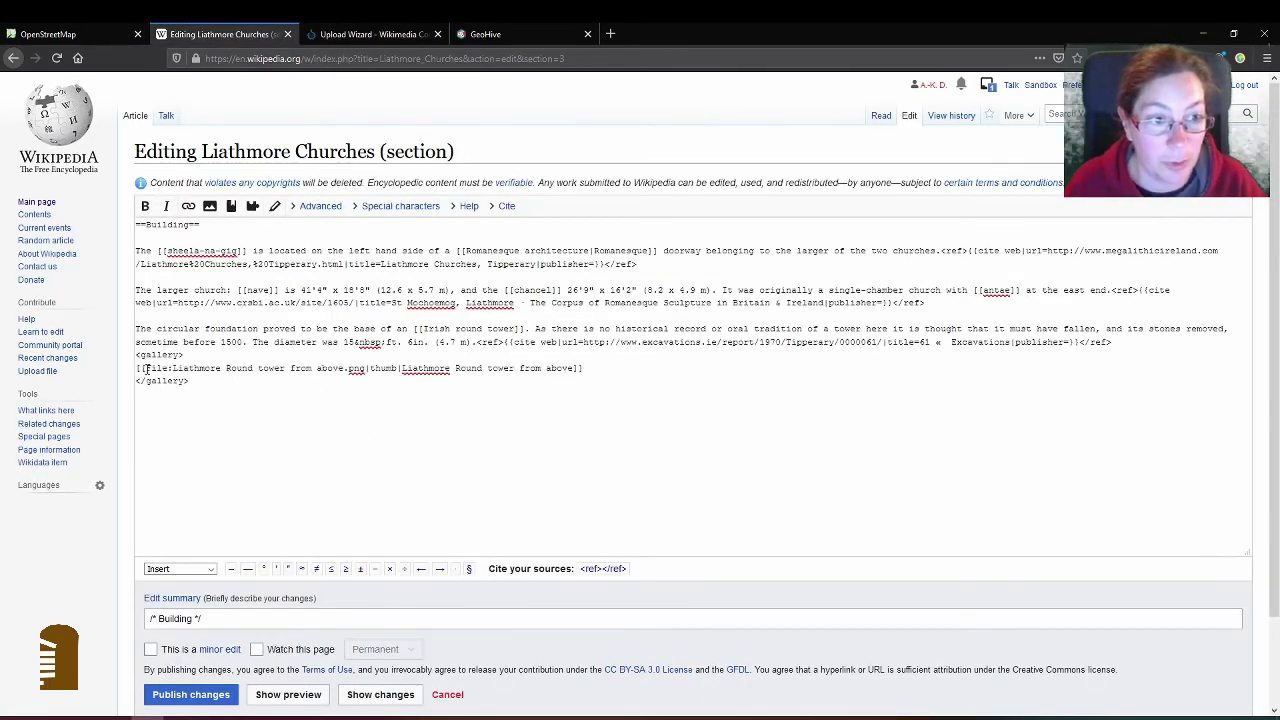
pyautogui.click(144, 368)
pyautogui.press('BackSpace')
pyautogui.press('BackSpace')
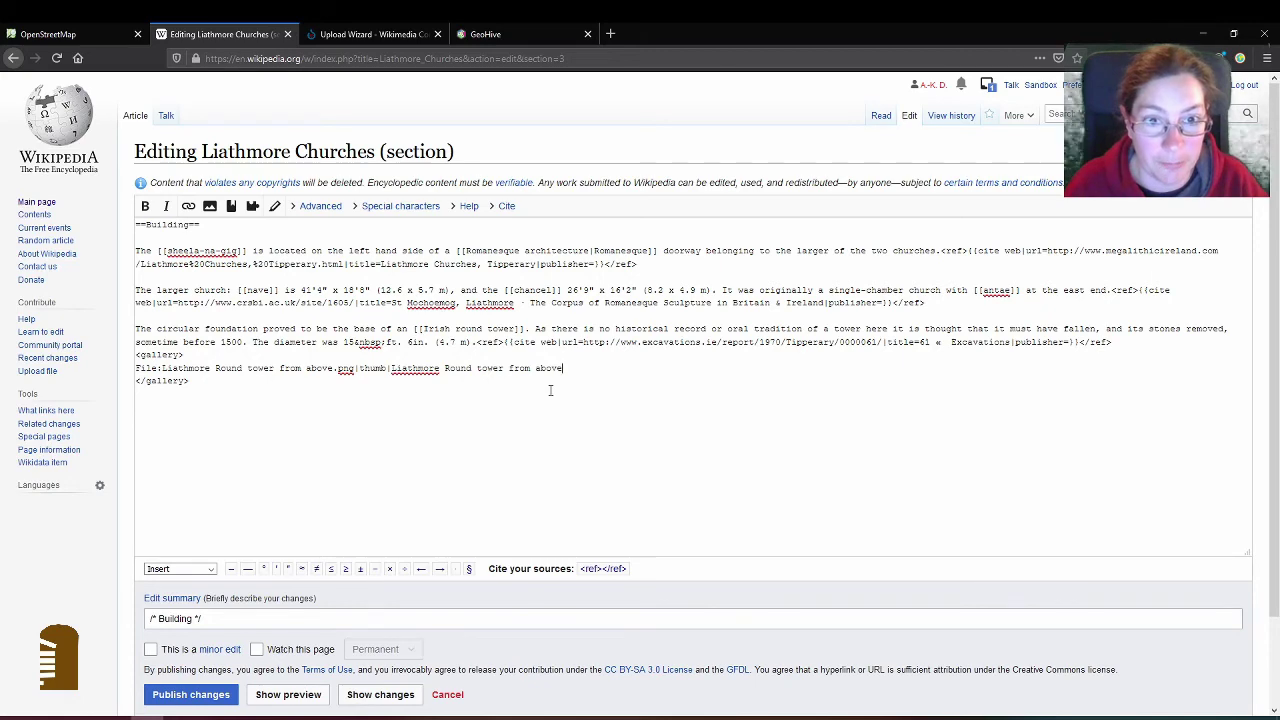
pyautogui.press('Return')
# Step: Add the sheela na gig photo's file line, then insert a blank line before the gallery
pyautogui.click(370, 34)
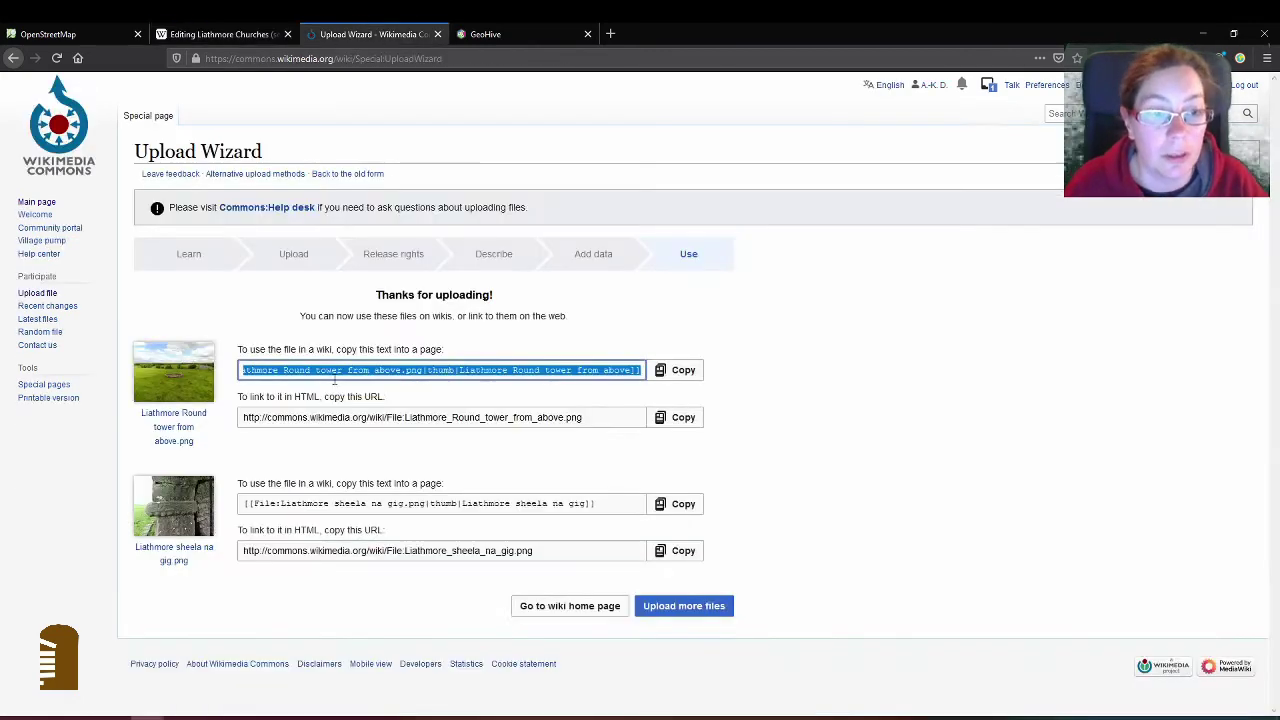
pyautogui.click(335, 500)
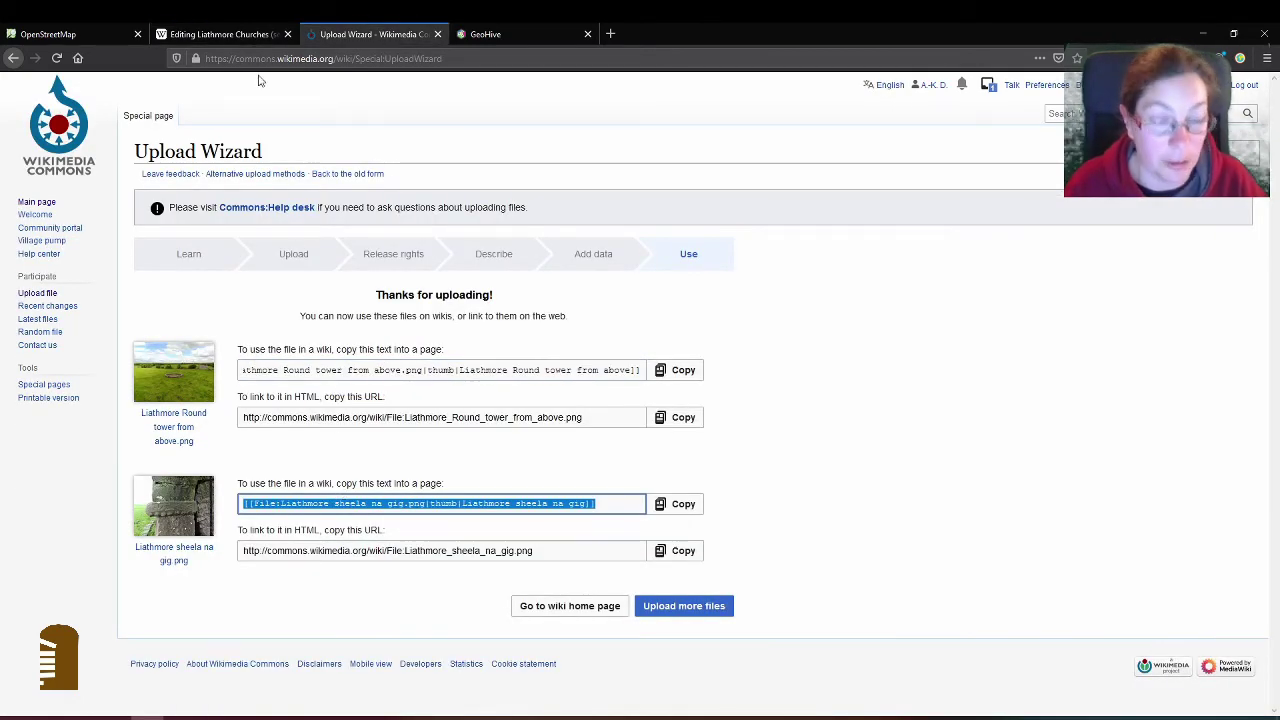
pyautogui.click(216, 34)
pyautogui.hotkey('ctrl', 'v')
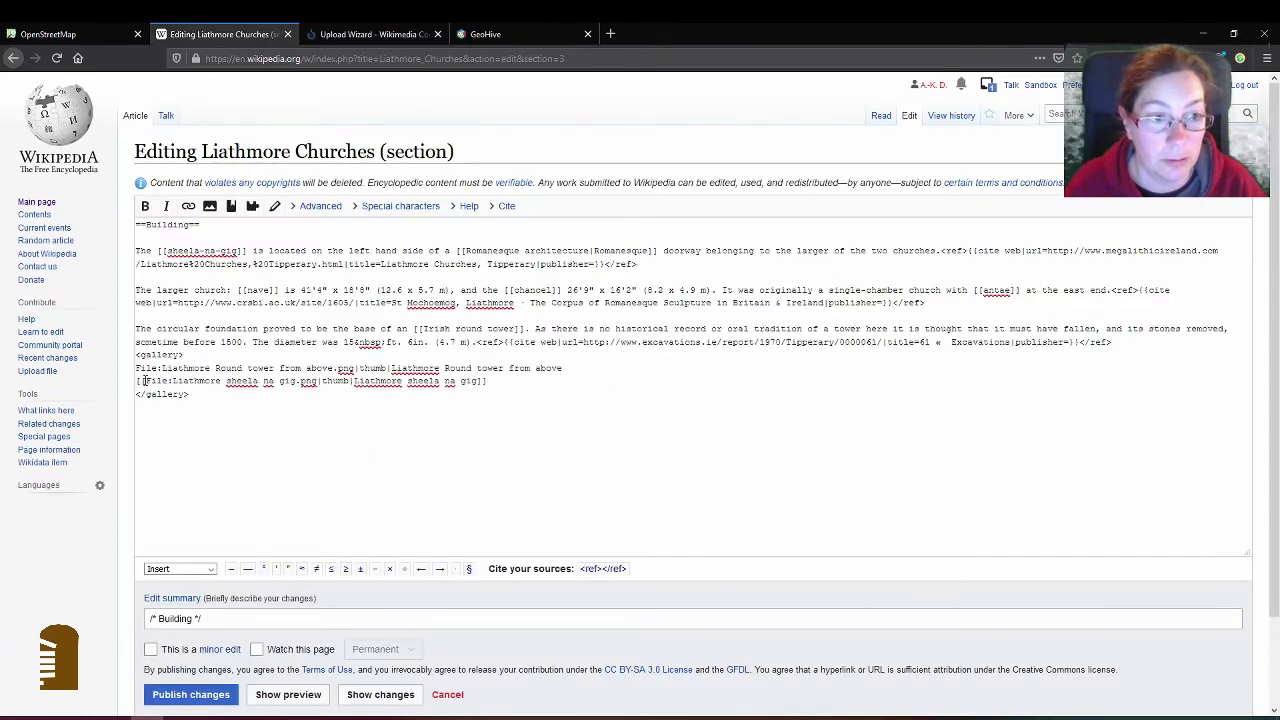
pyautogui.click(145, 381)
pyautogui.press('BackSpace')
pyautogui.press('BackSpace')
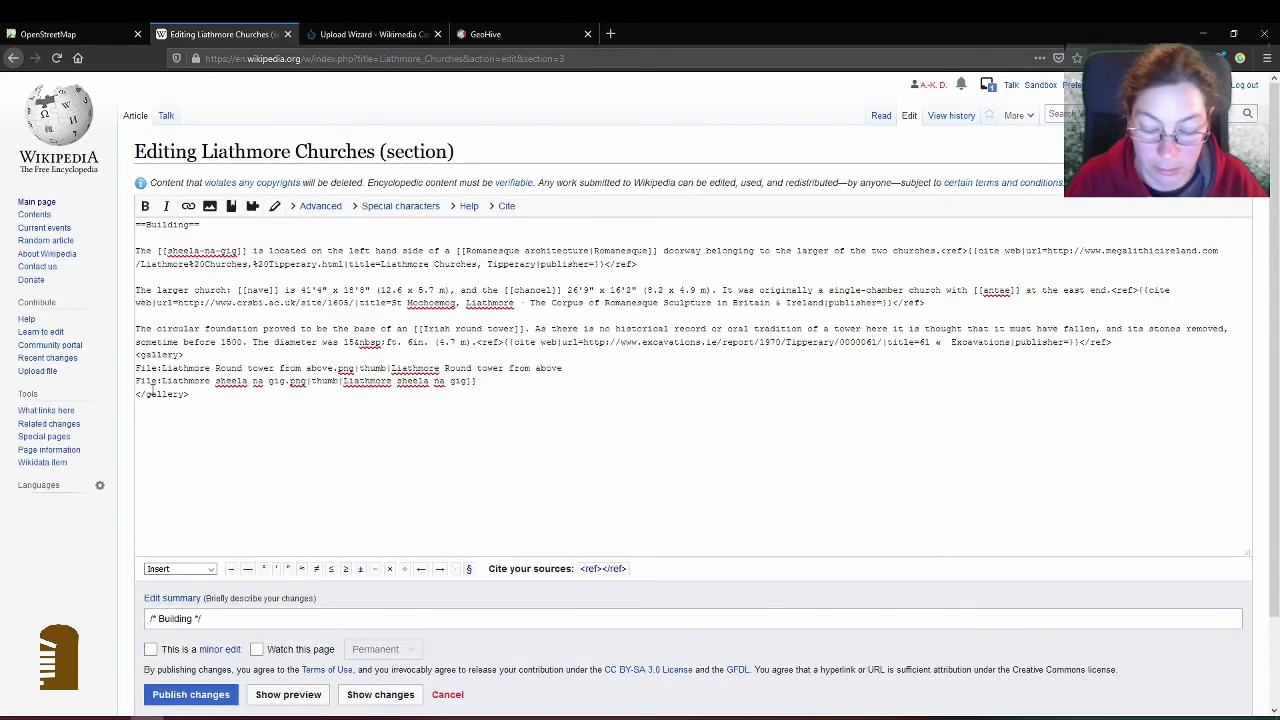
pyautogui.press('BackSpace')
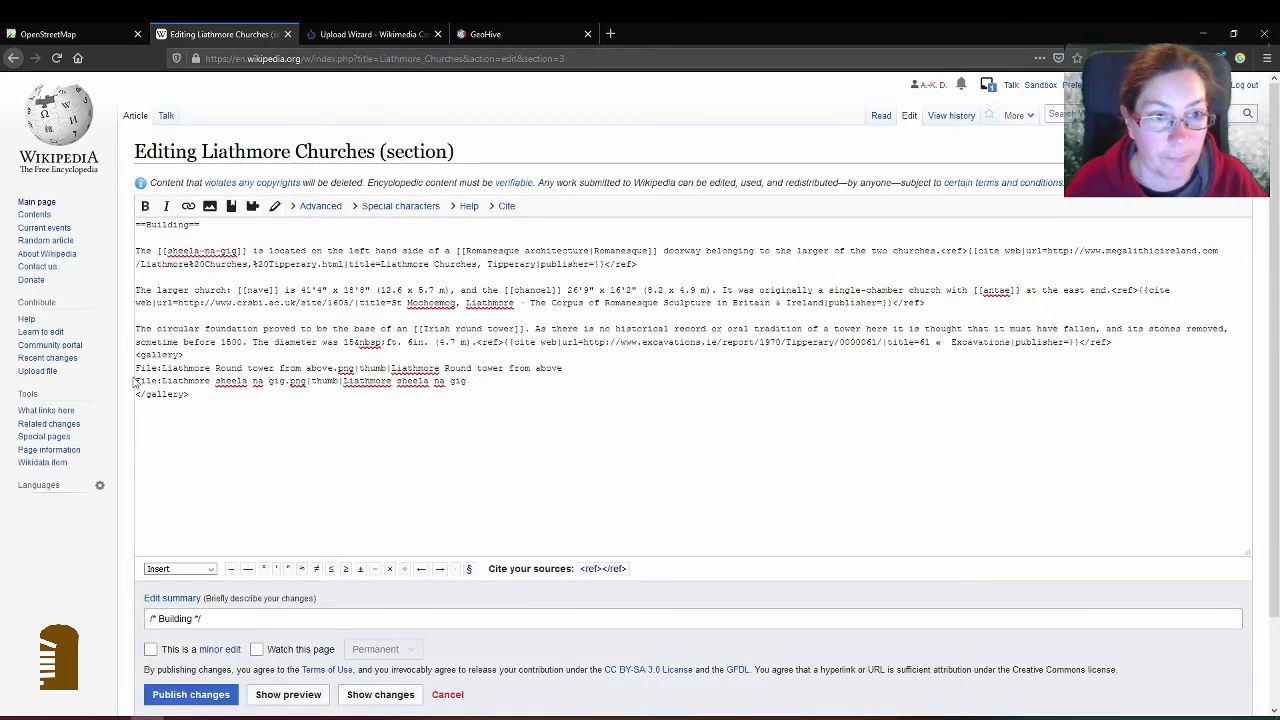
pyautogui.press('Return')
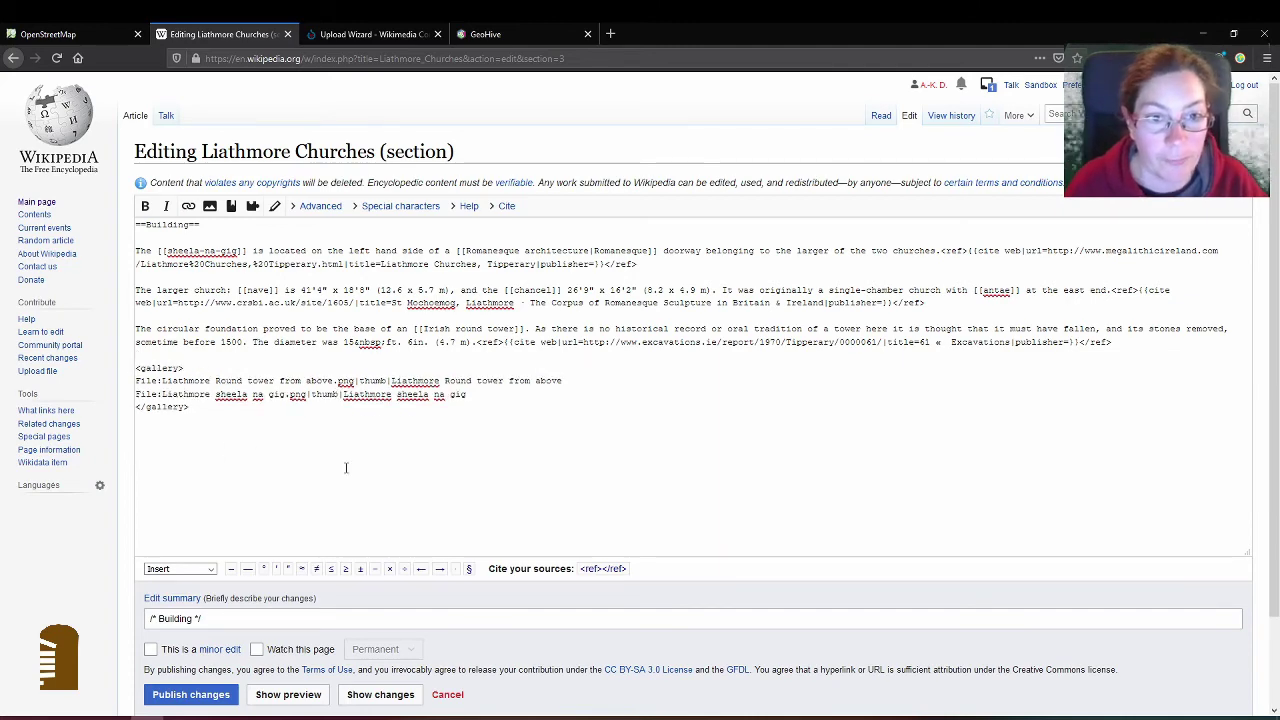
# Step: Enter the edit summary 'added photographs' and preview the section with the gallery
pyautogui.scroll(-2, 647, 446)
pyautogui.click(258, 519)
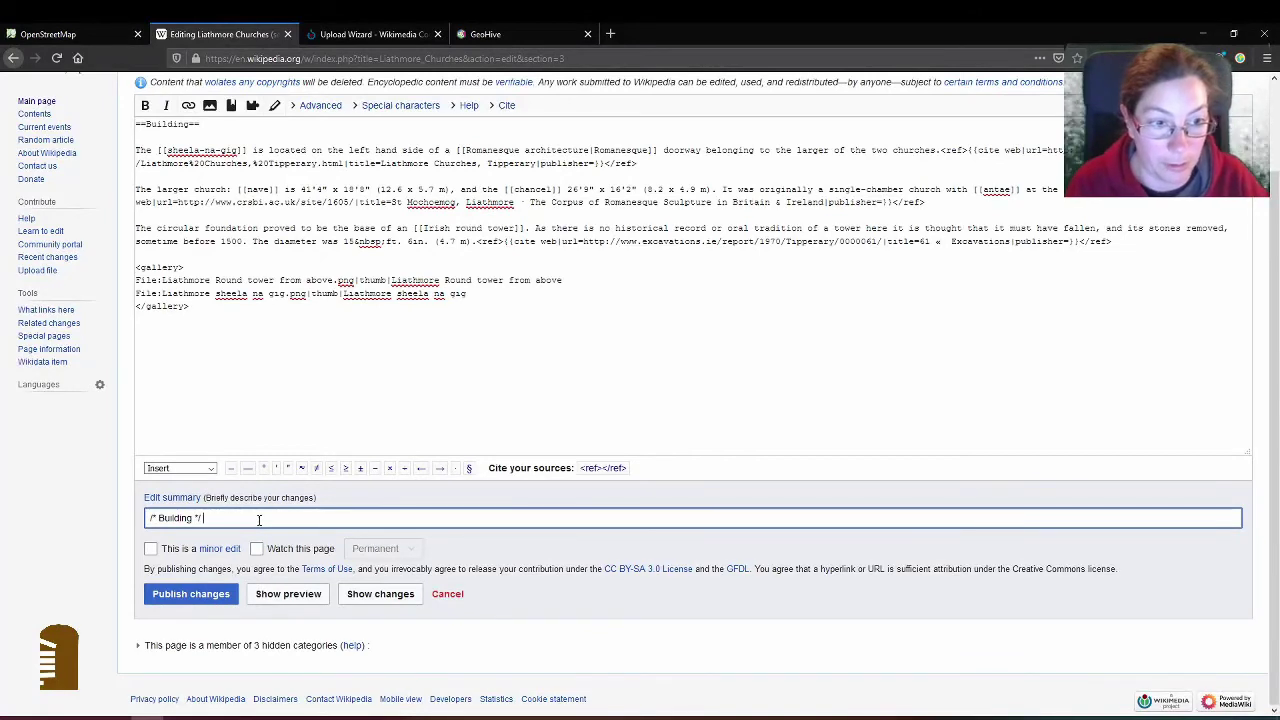
pyautogui.write('added photographs')
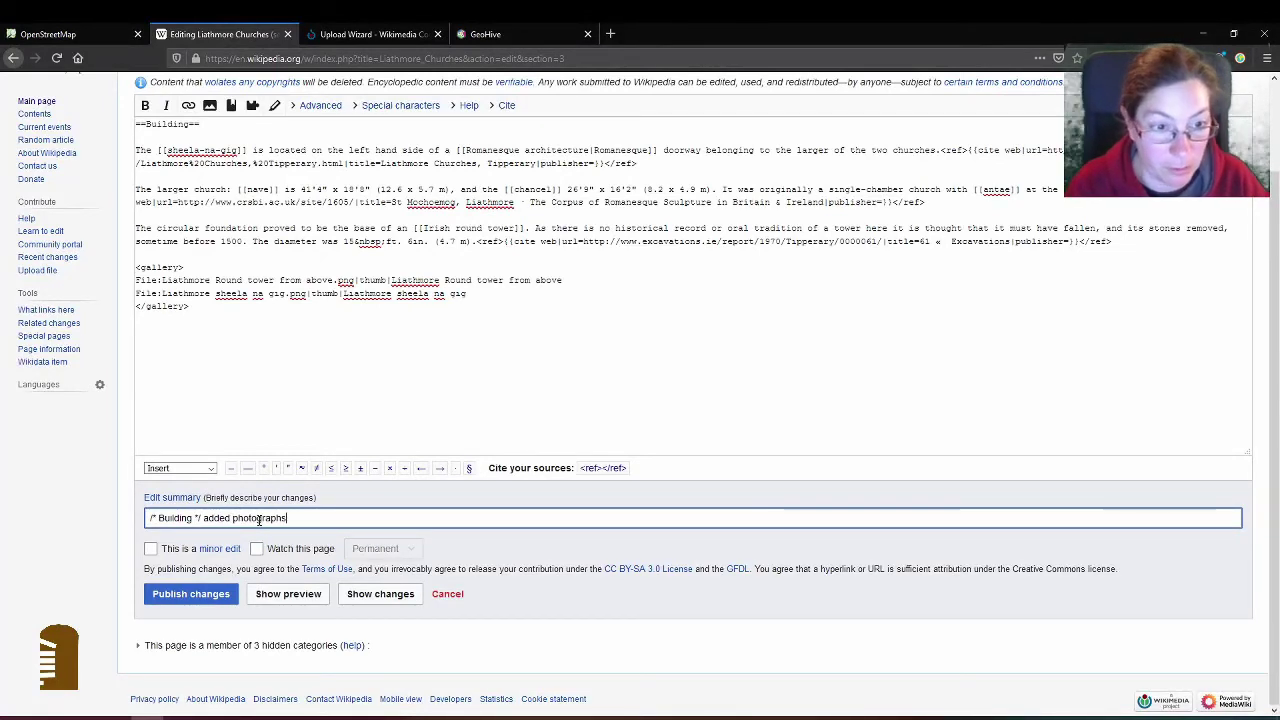
pyautogui.click(290, 598)
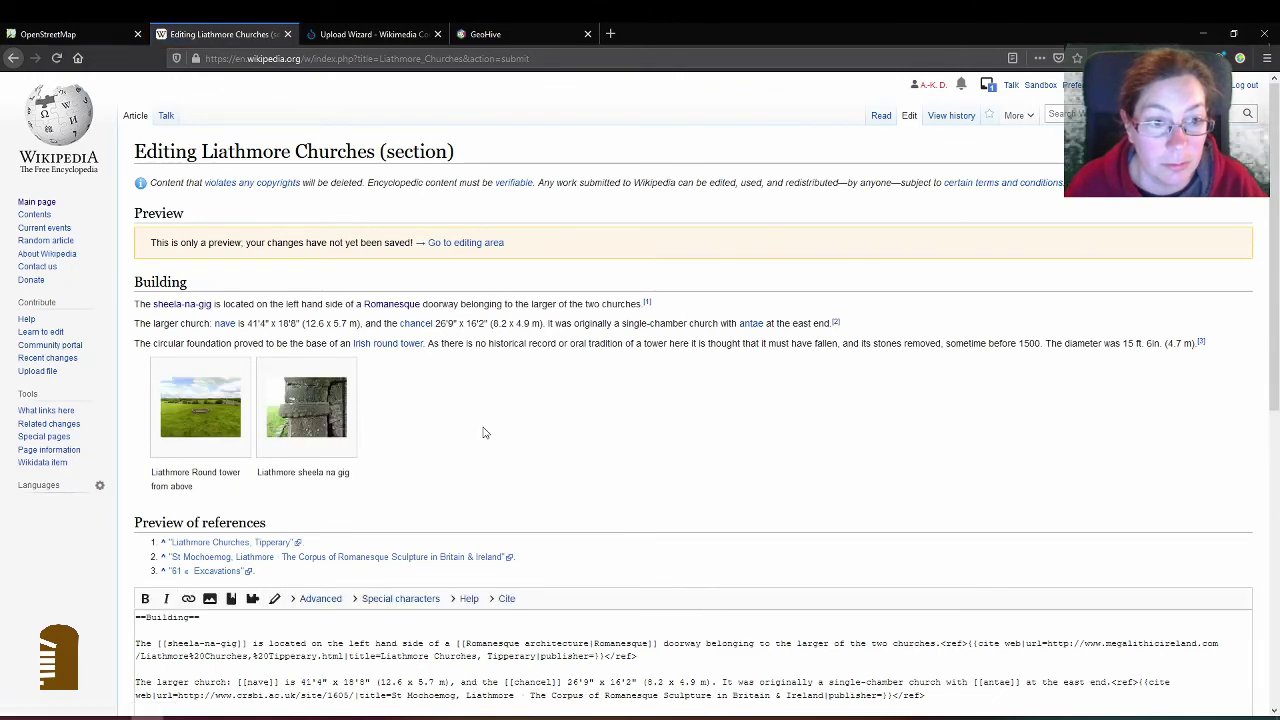
# Step: Publish the Building section changes and return to the top of the article
pyautogui.scroll(-3, 666, 363)
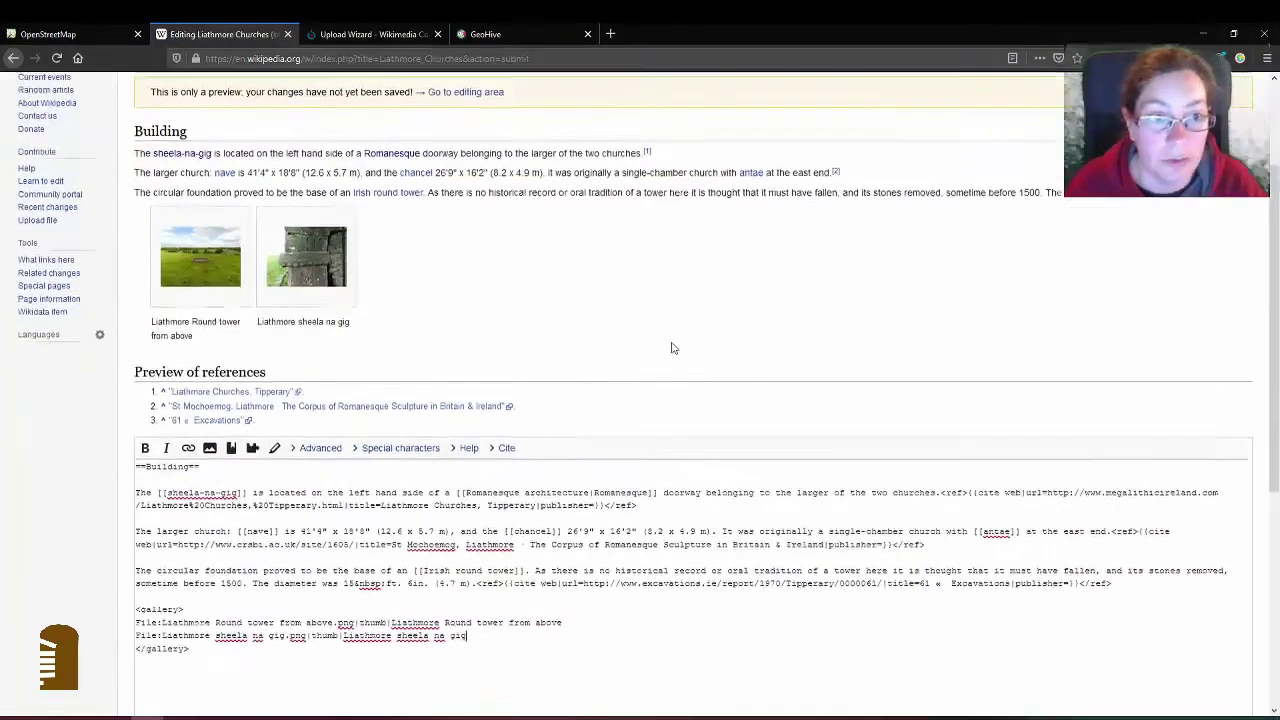
pyautogui.scroll(-5, 674, 340)
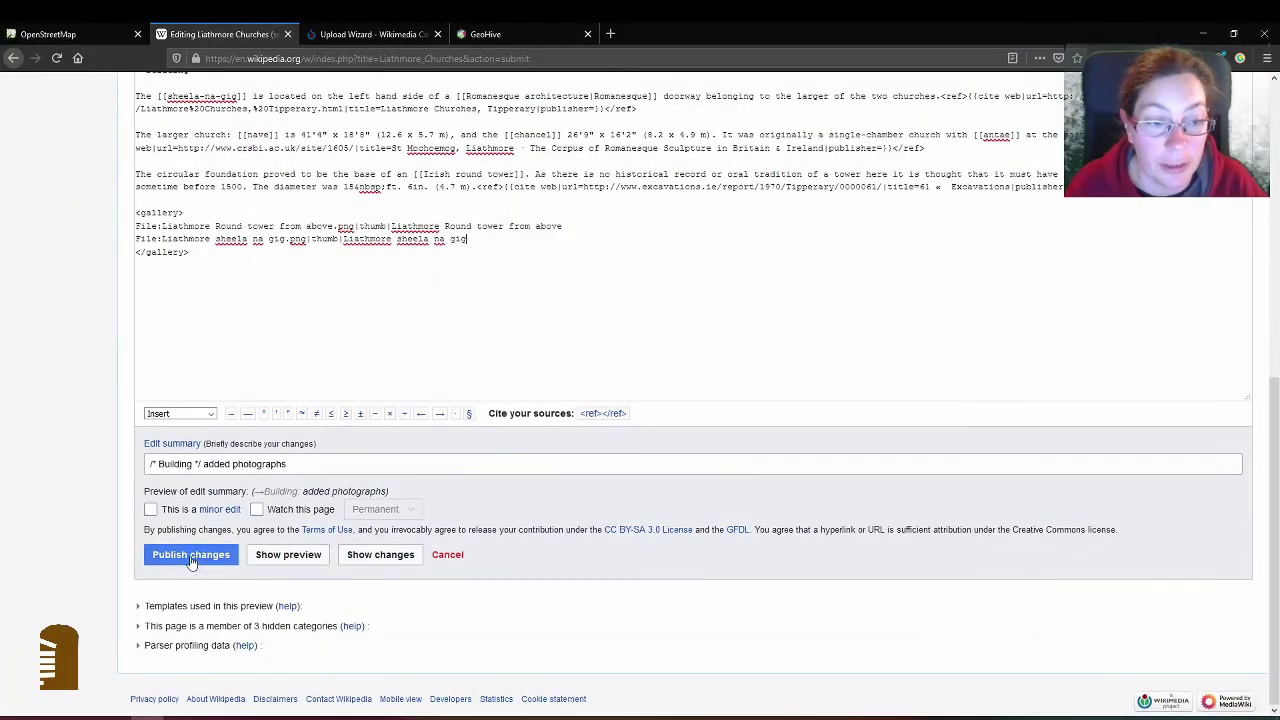
pyautogui.click(197, 563)
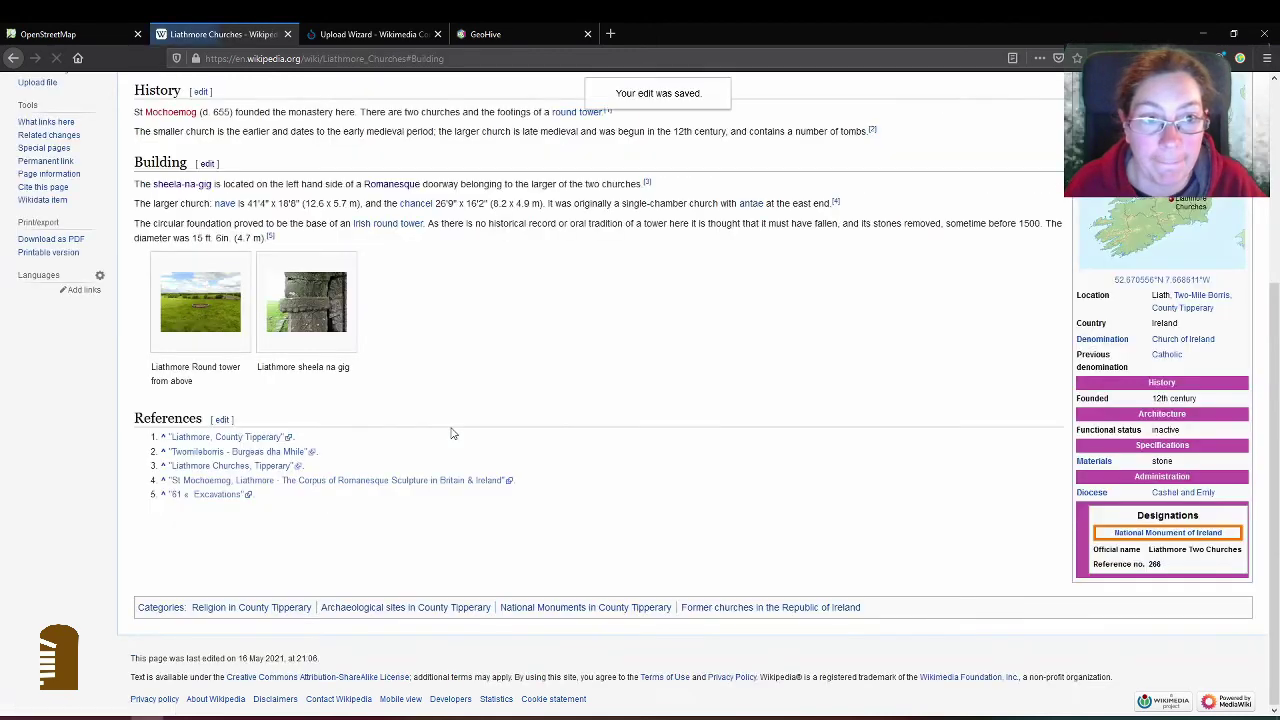
pyautogui.scroll(5, 514, 437)
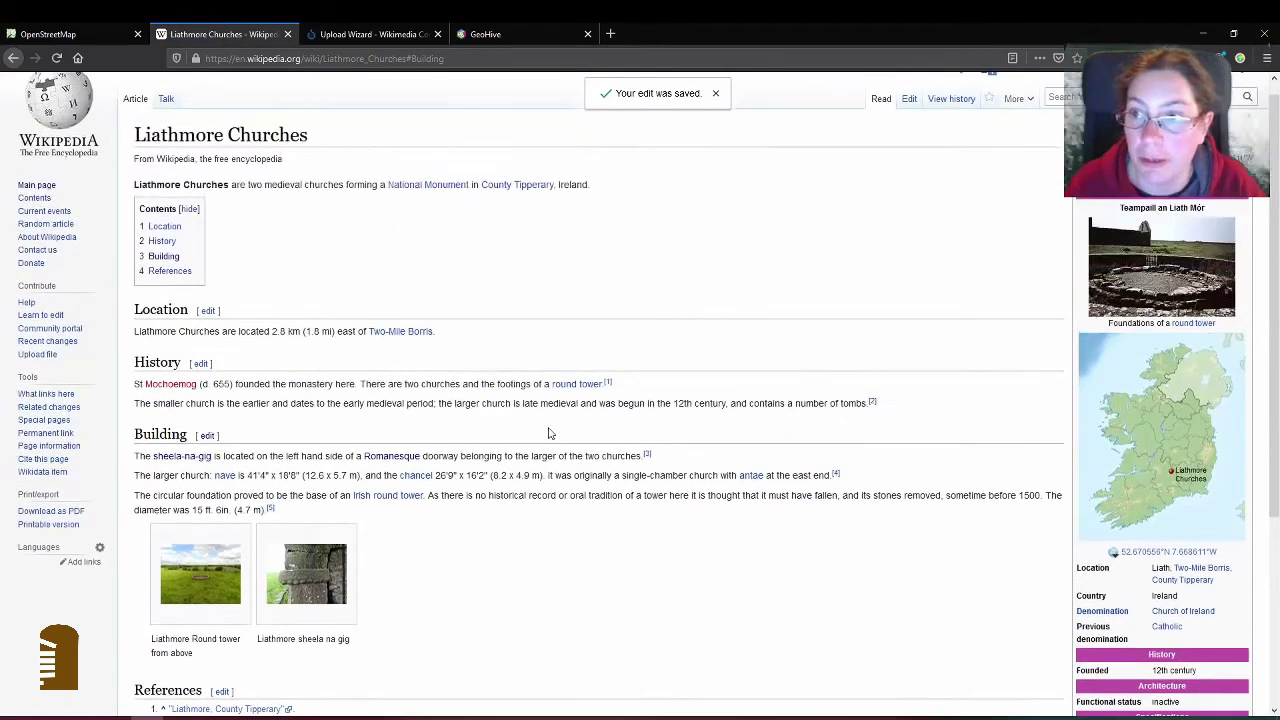
pyautogui.scroll(1, 555, 425)
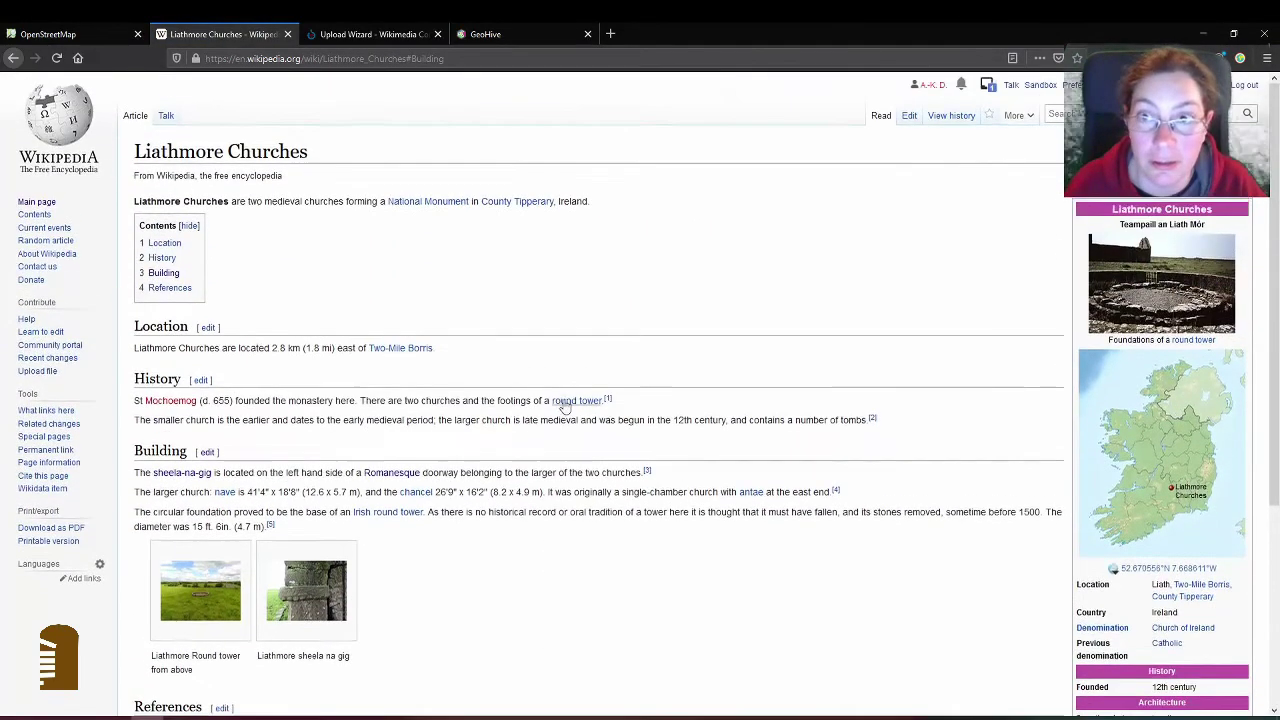
# Step: Open the Commons uploads list and browse it, with the two Liathmore photos from 16 May 2021 on top
pyautogui.click(393, 35)
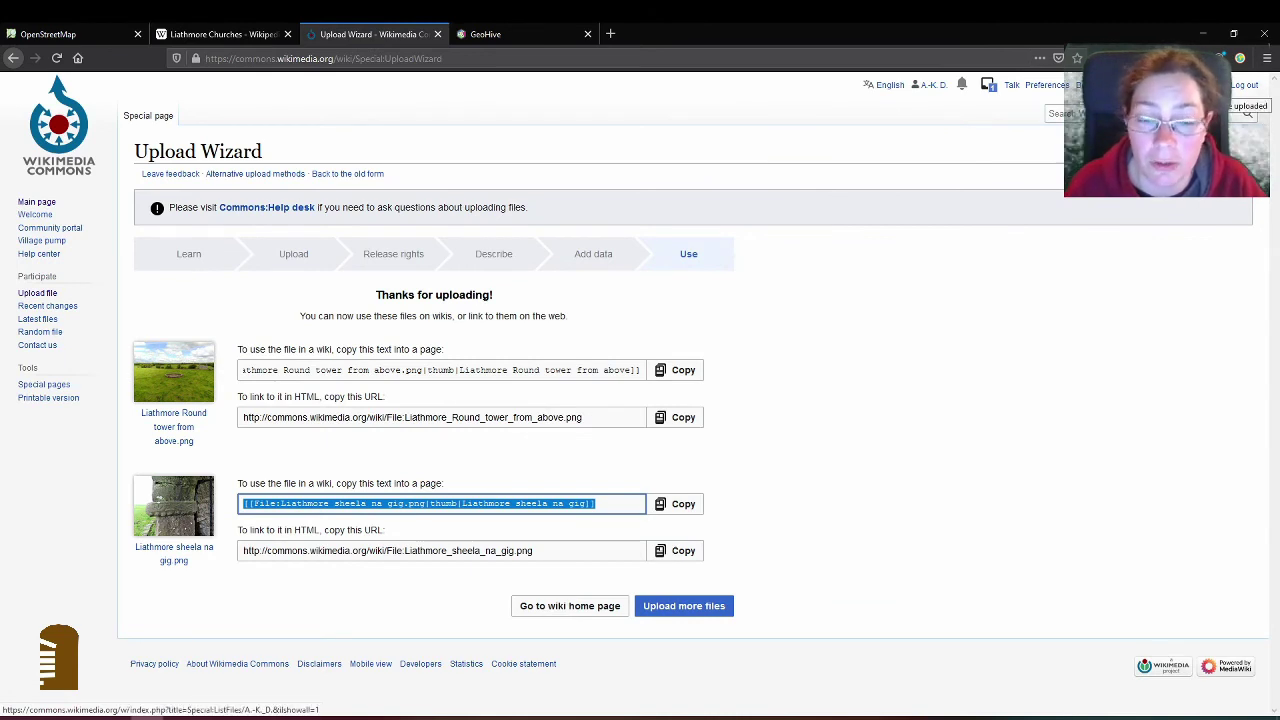
pyautogui.click(1250, 105)
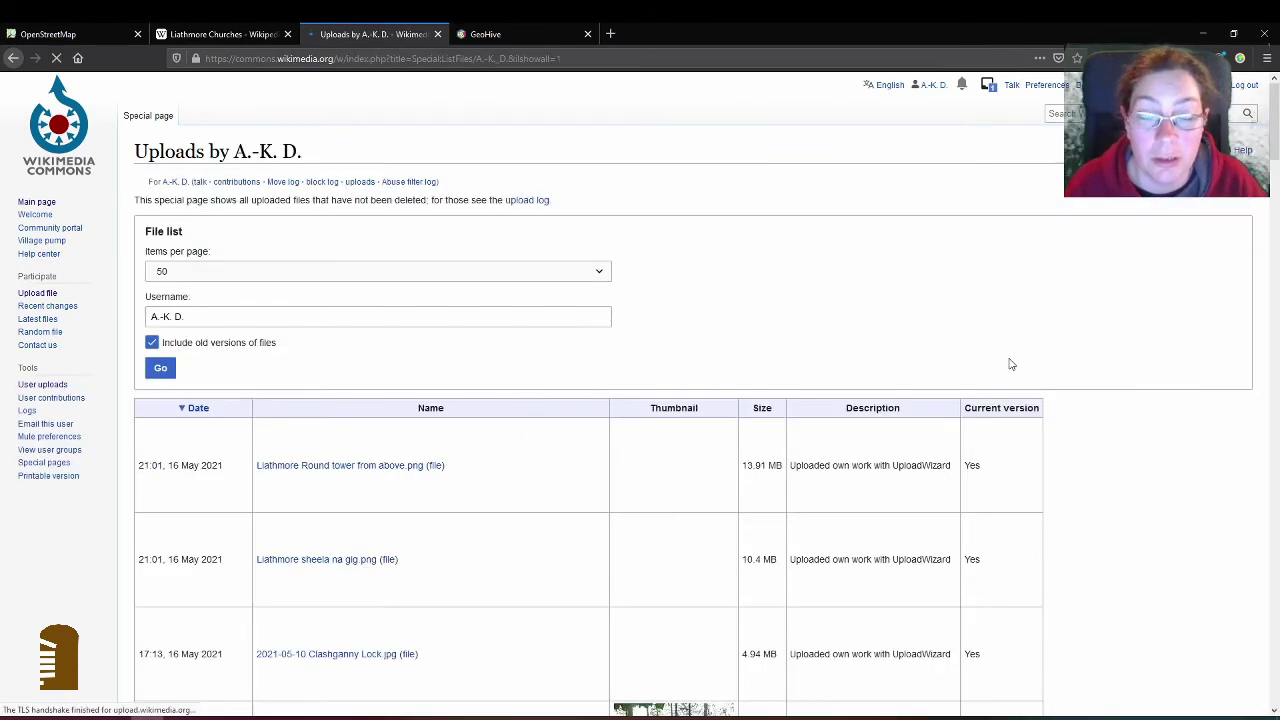
pyautogui.scroll(-3, 1045, 336)
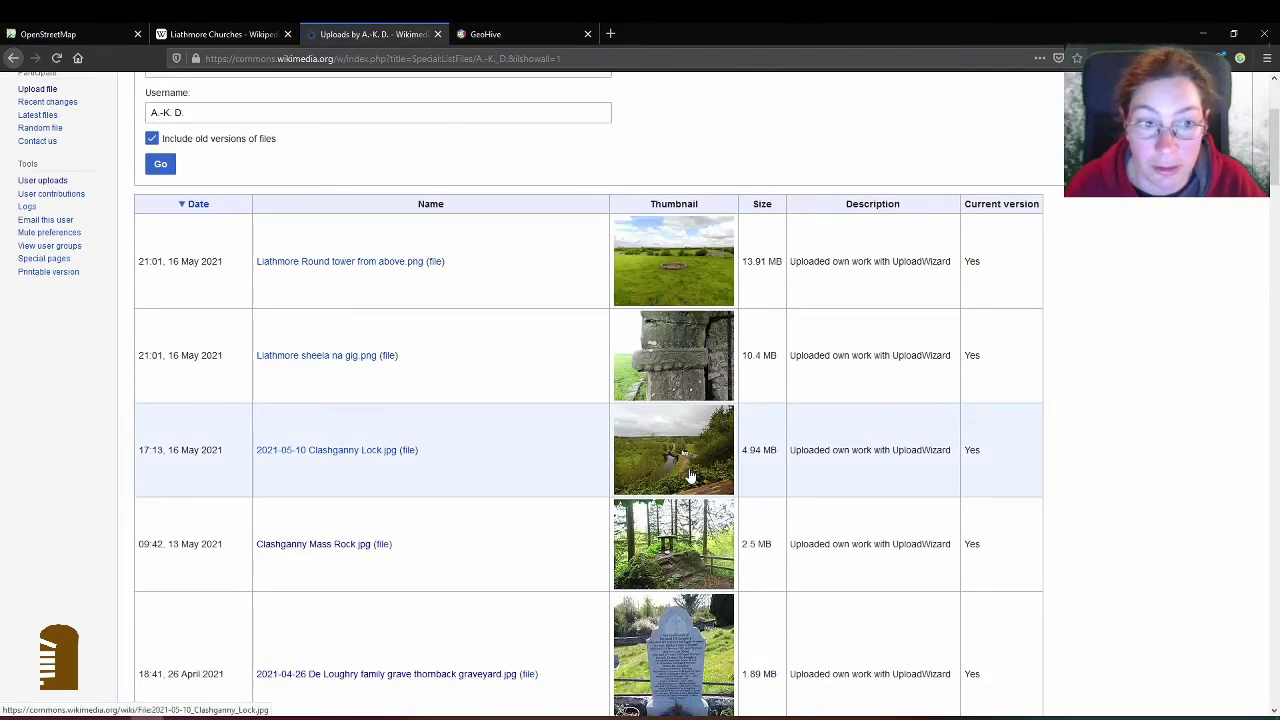
pyautogui.scroll(-2, 690, 477)
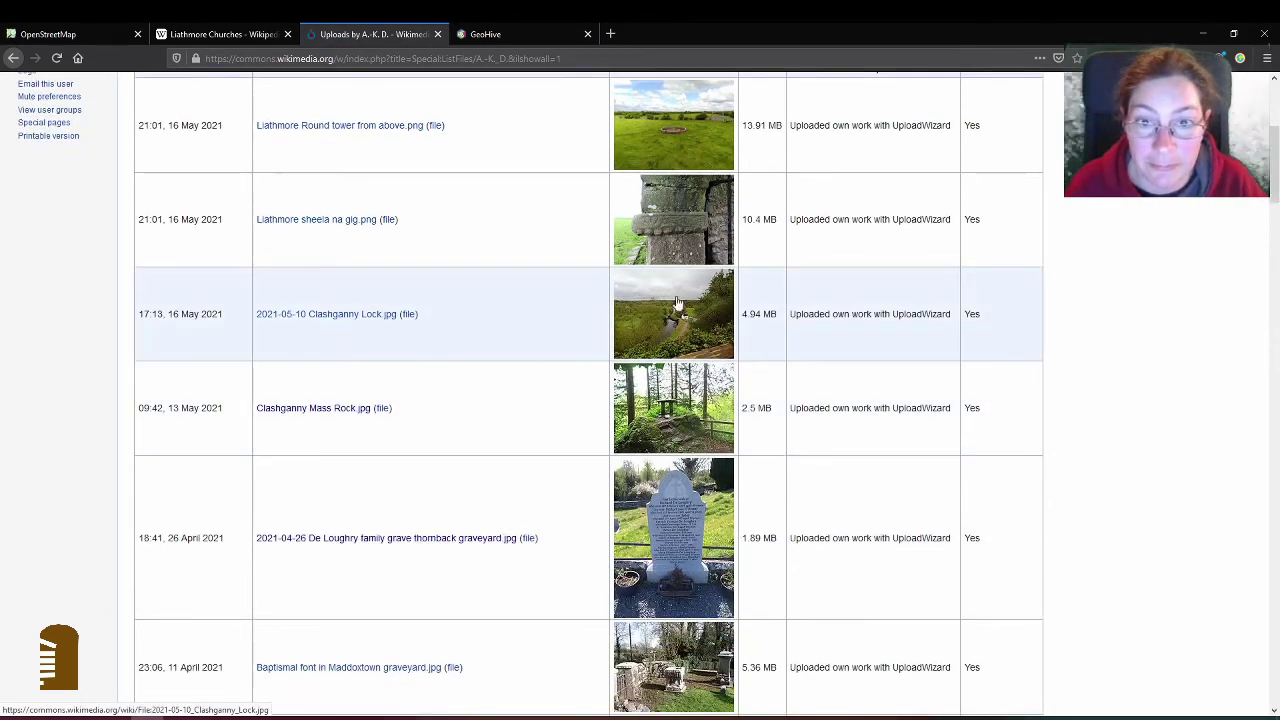
pyautogui.scroll(-2, 690, 412)
pyautogui.scroll(-3, 691, 411)
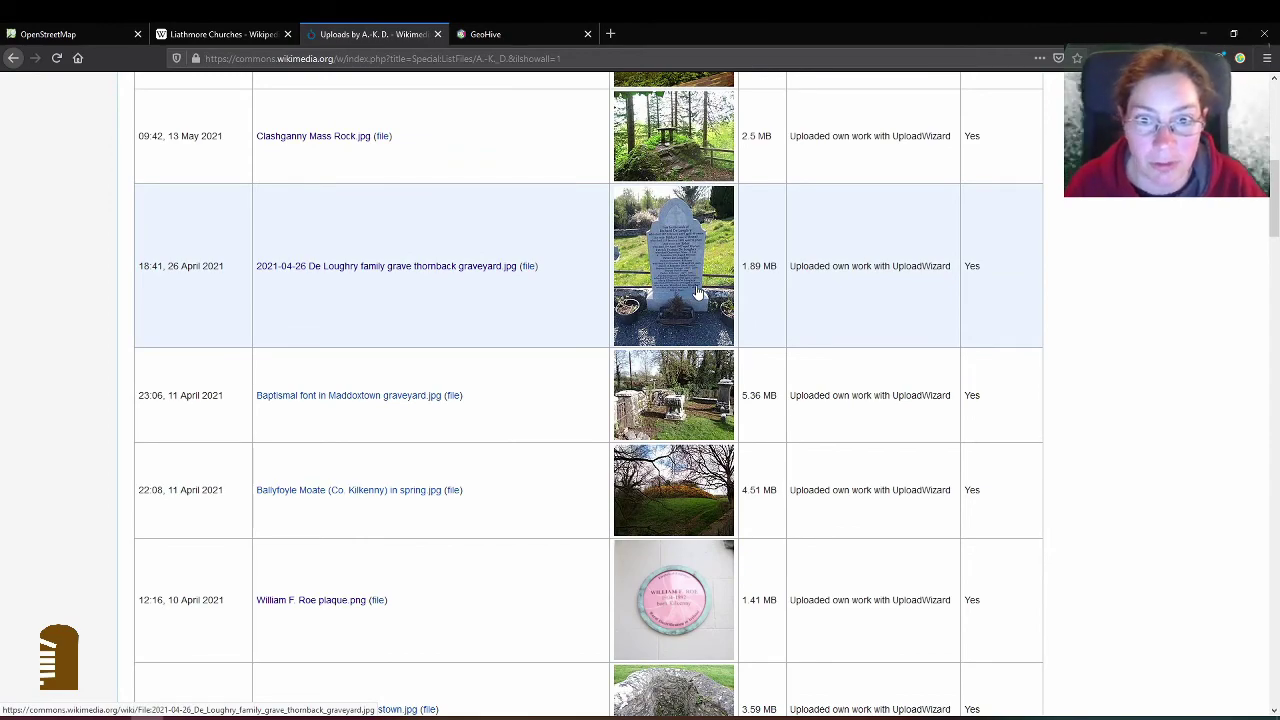
pyautogui.scroll(-15, 698, 292)
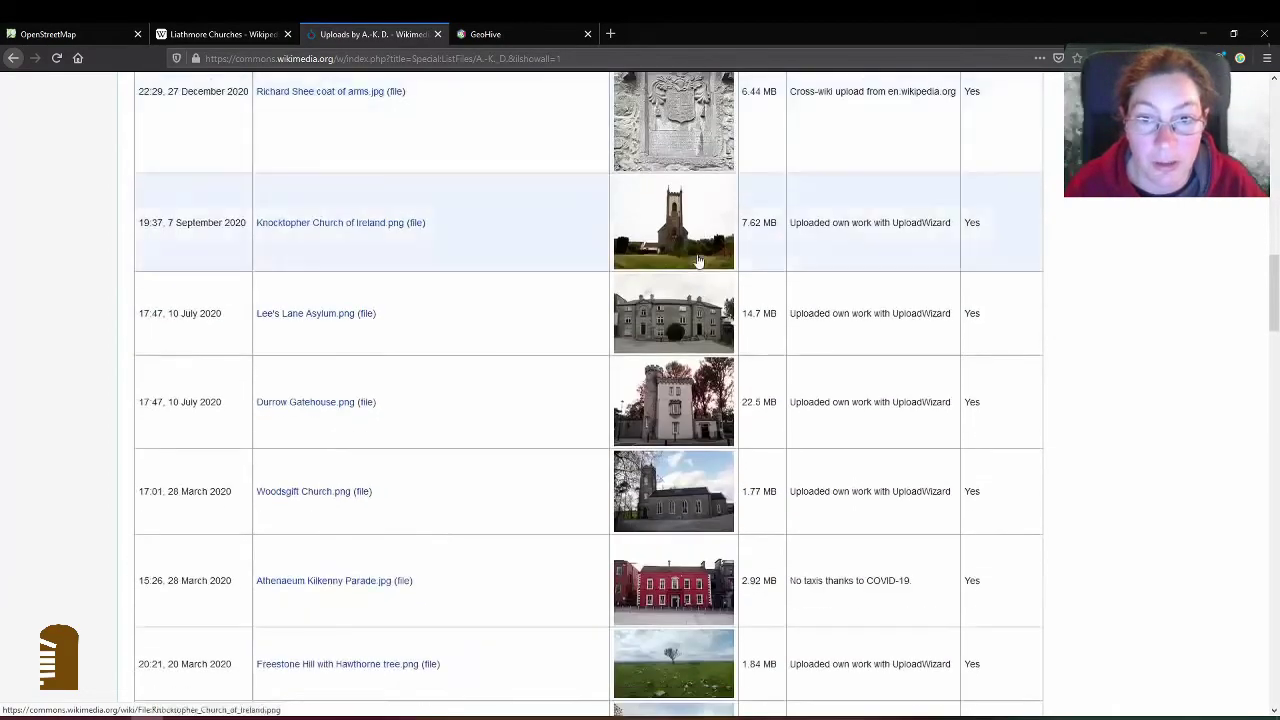
pyautogui.scroll(-20, 698, 262)
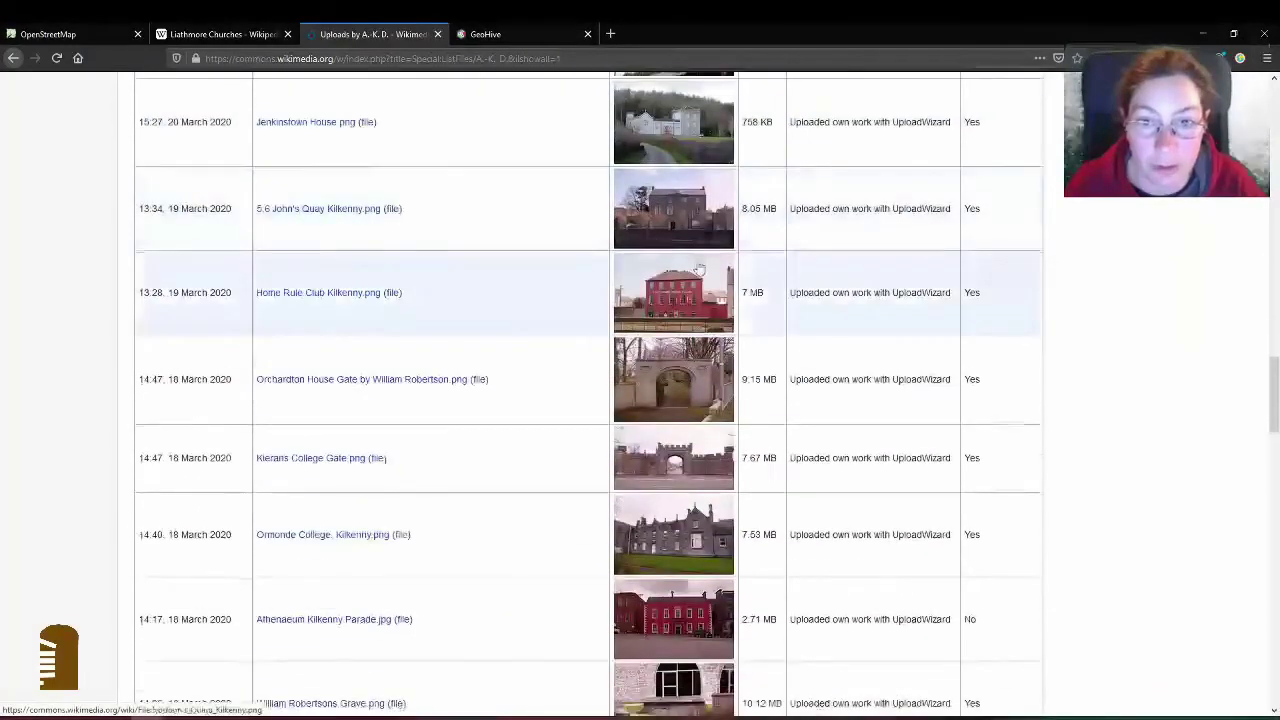
pyautogui.scroll(-4, 698, 267)
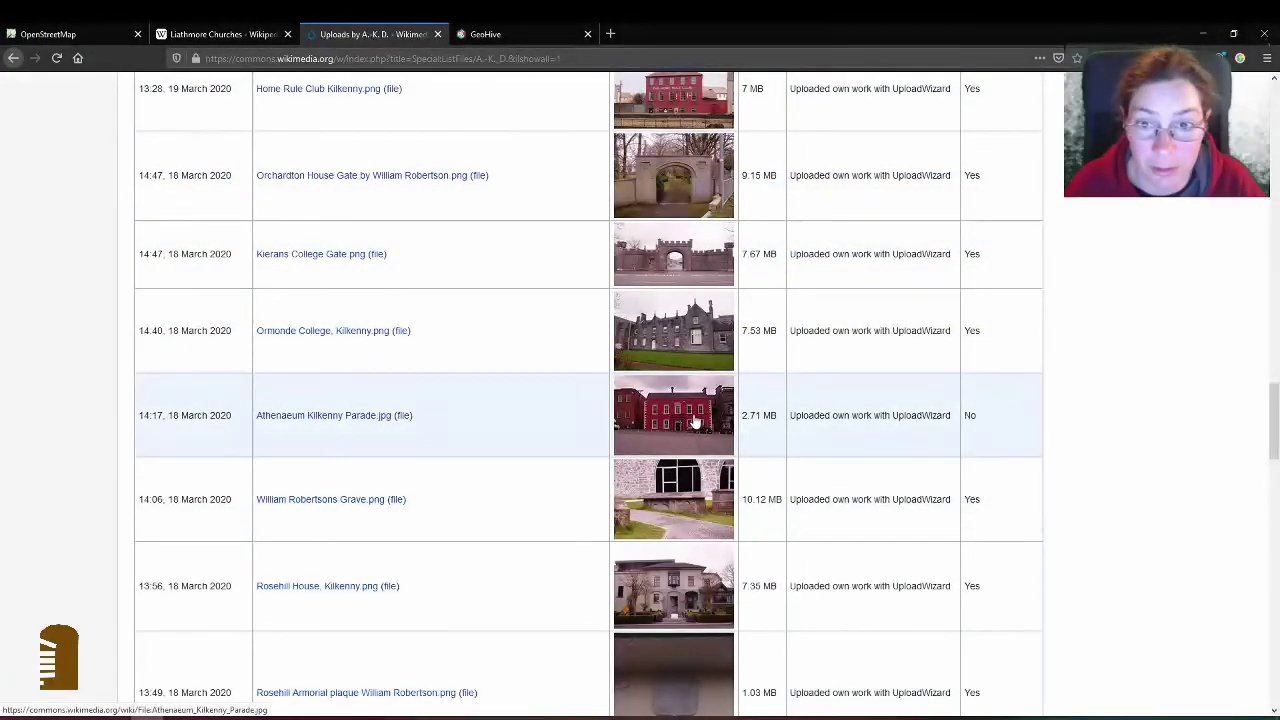
pyautogui.scroll(-5, 768, 420)
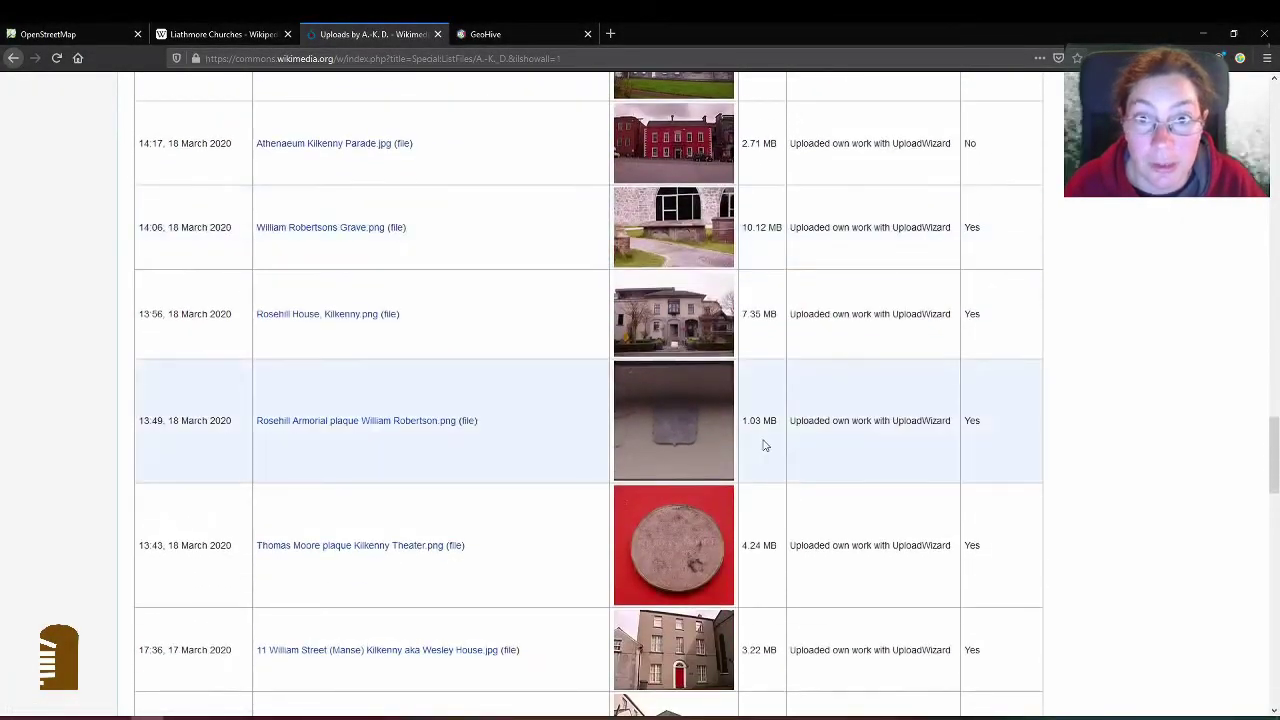
pyautogui.scroll(1, 765, 449)
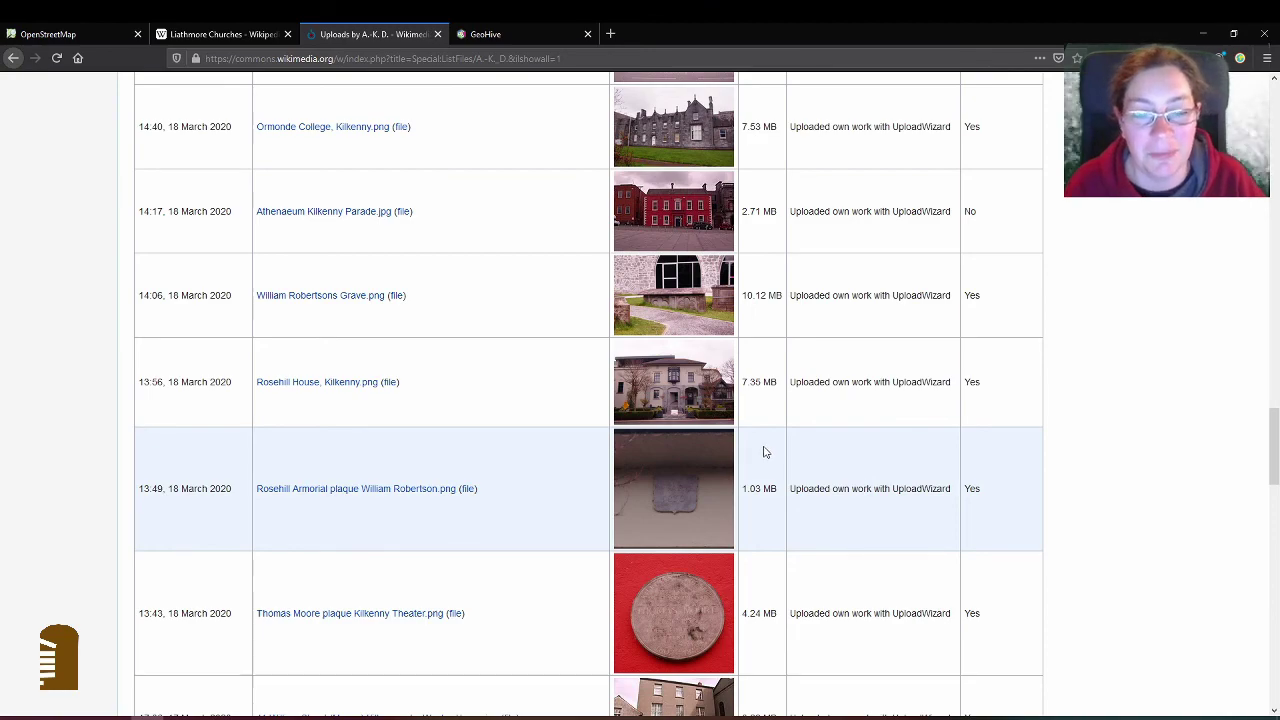
pyautogui.scroll(-10, 764, 452)
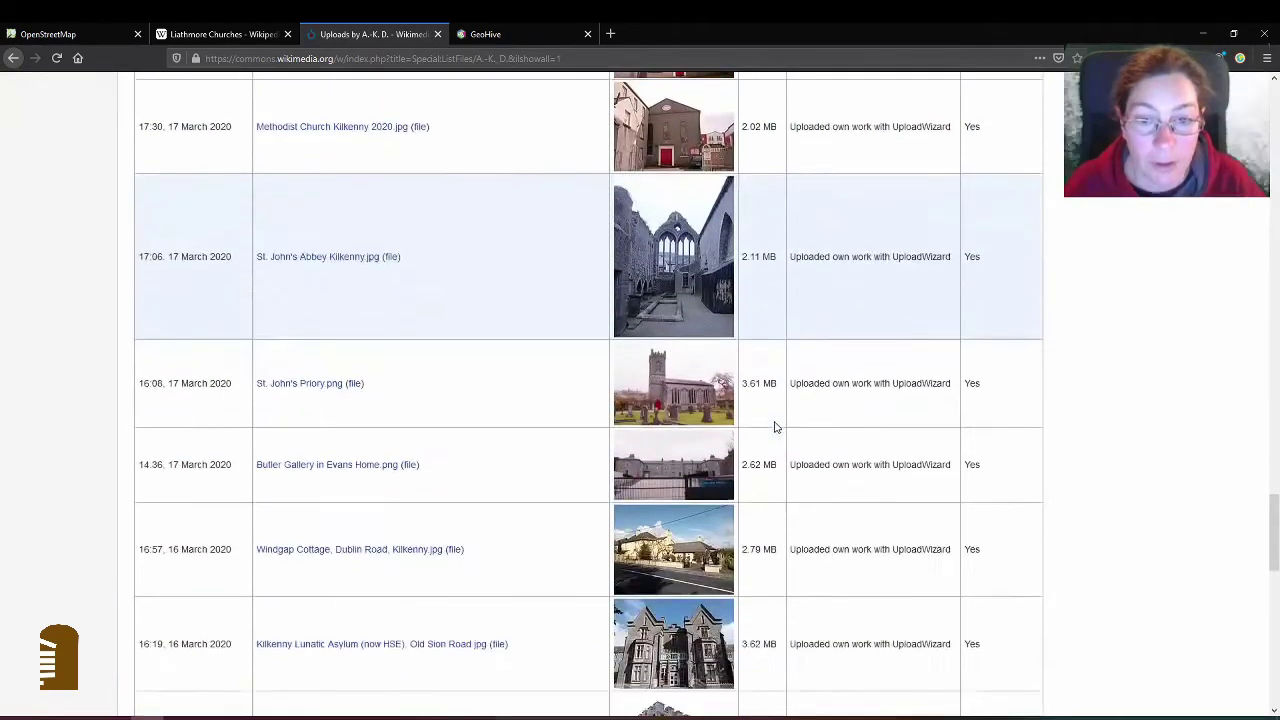
pyautogui.scroll(-16, 774, 427)
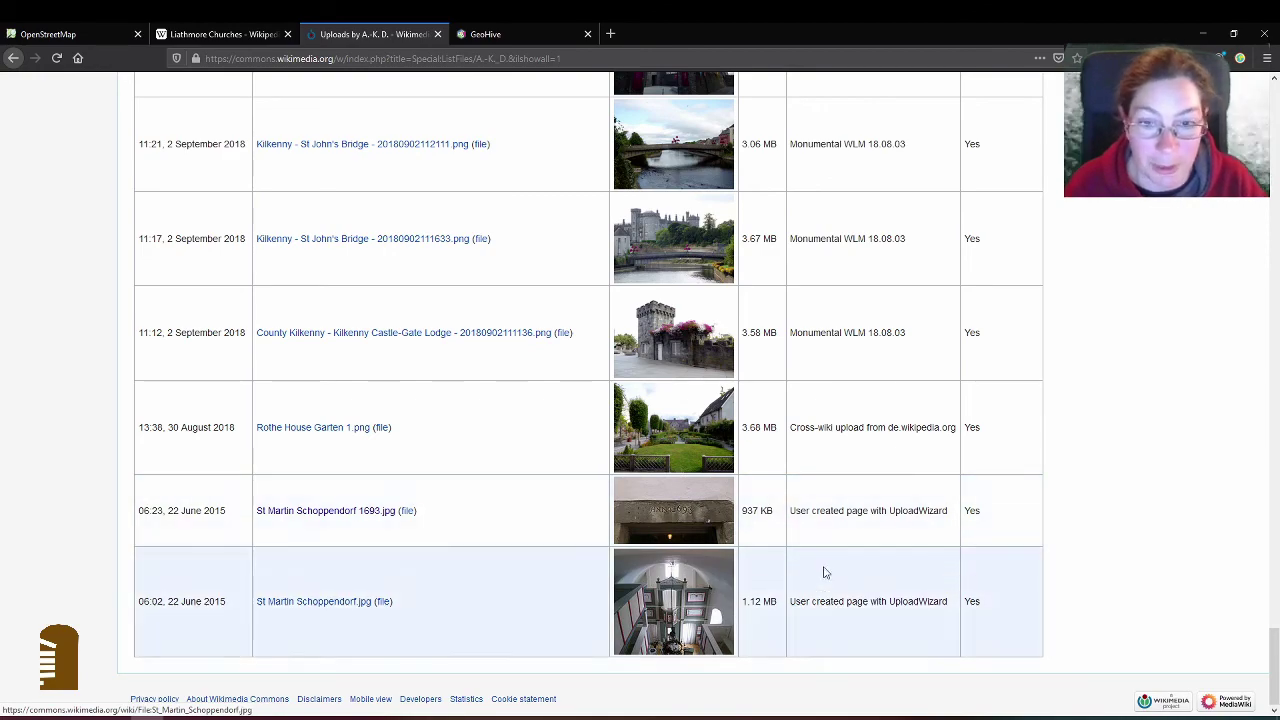
pyautogui.scroll(20, 787, 550)
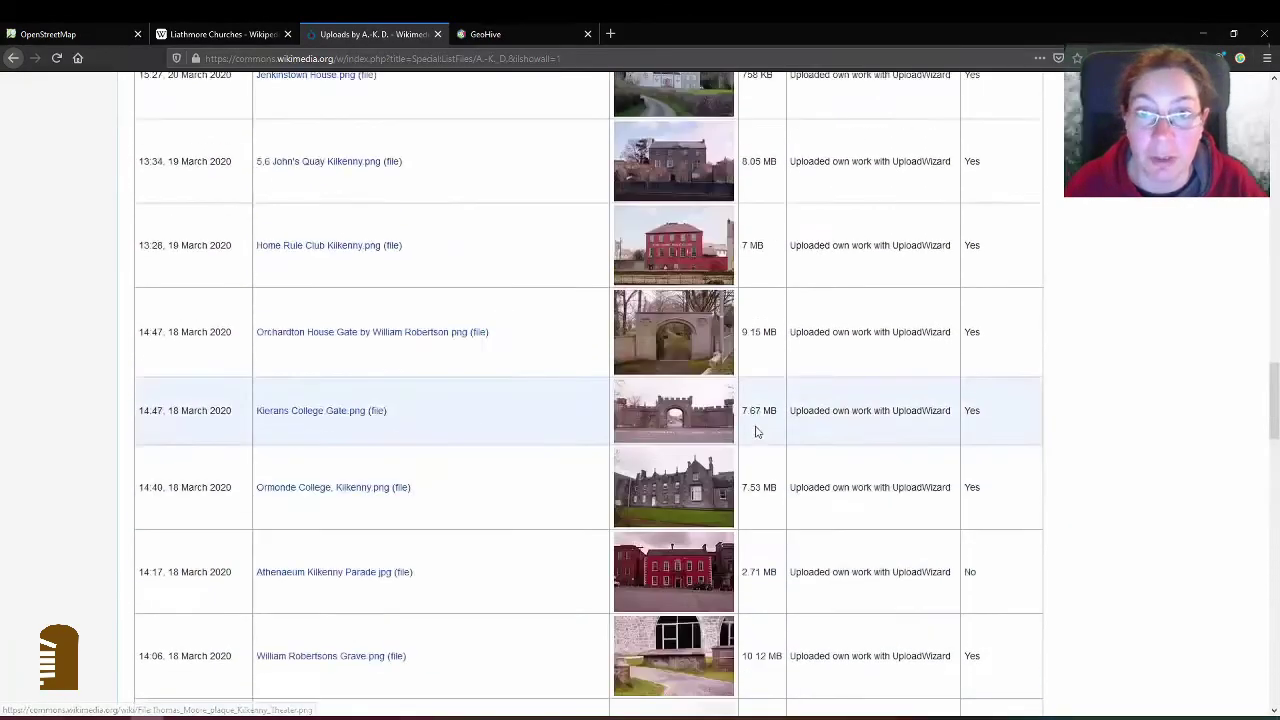
pyautogui.scroll(15, 756, 431)
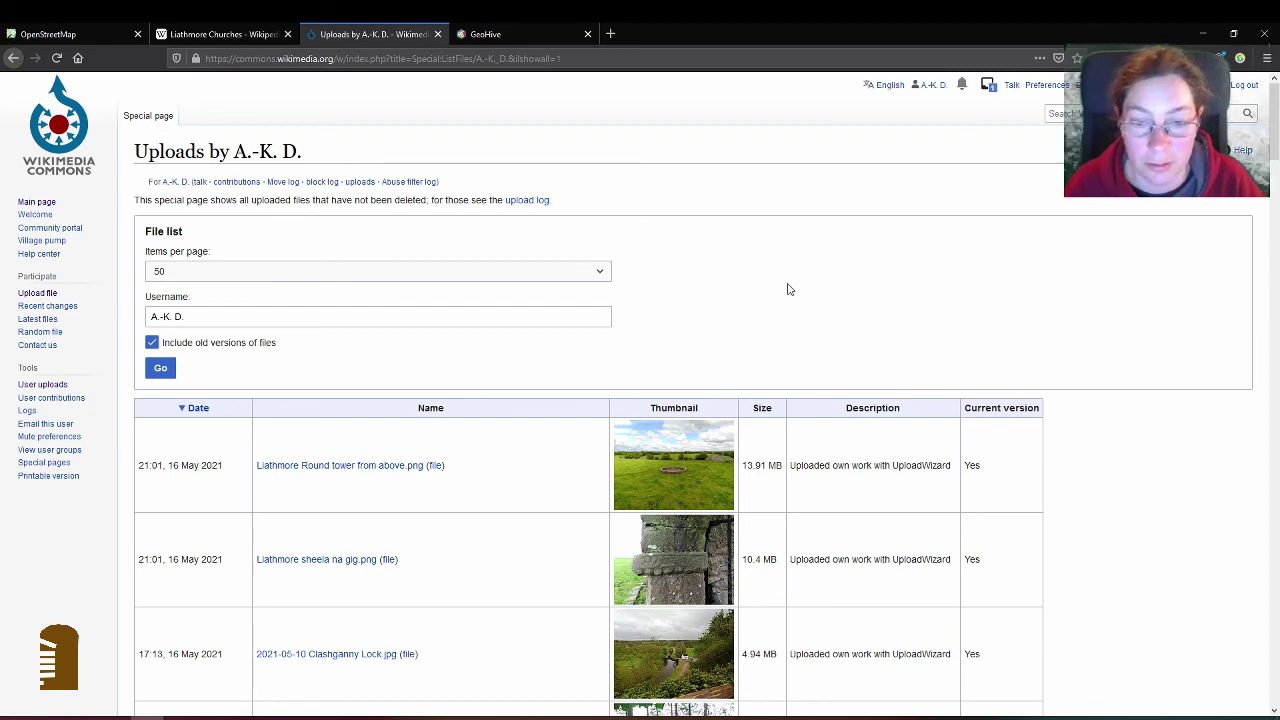
pyautogui.scroll(-1, 680, 290)
pyautogui.scroll(1, 682, 290)
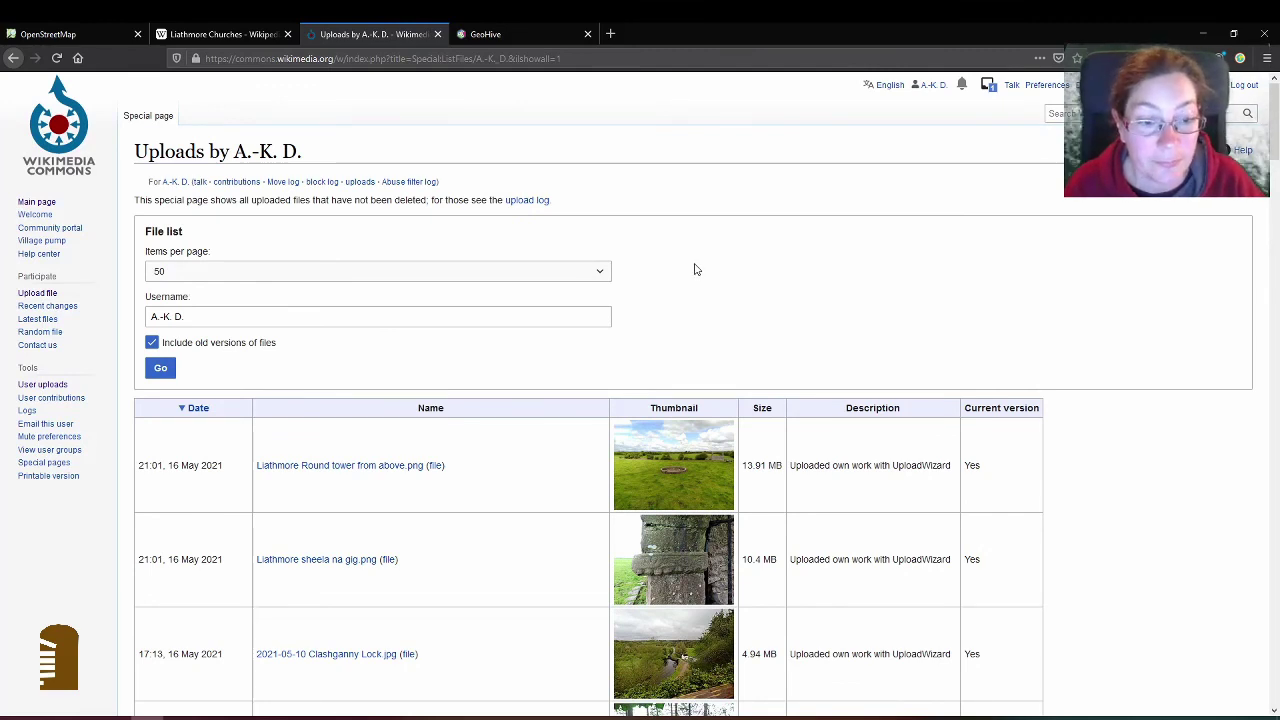
pyautogui.moveTo(245, 716)
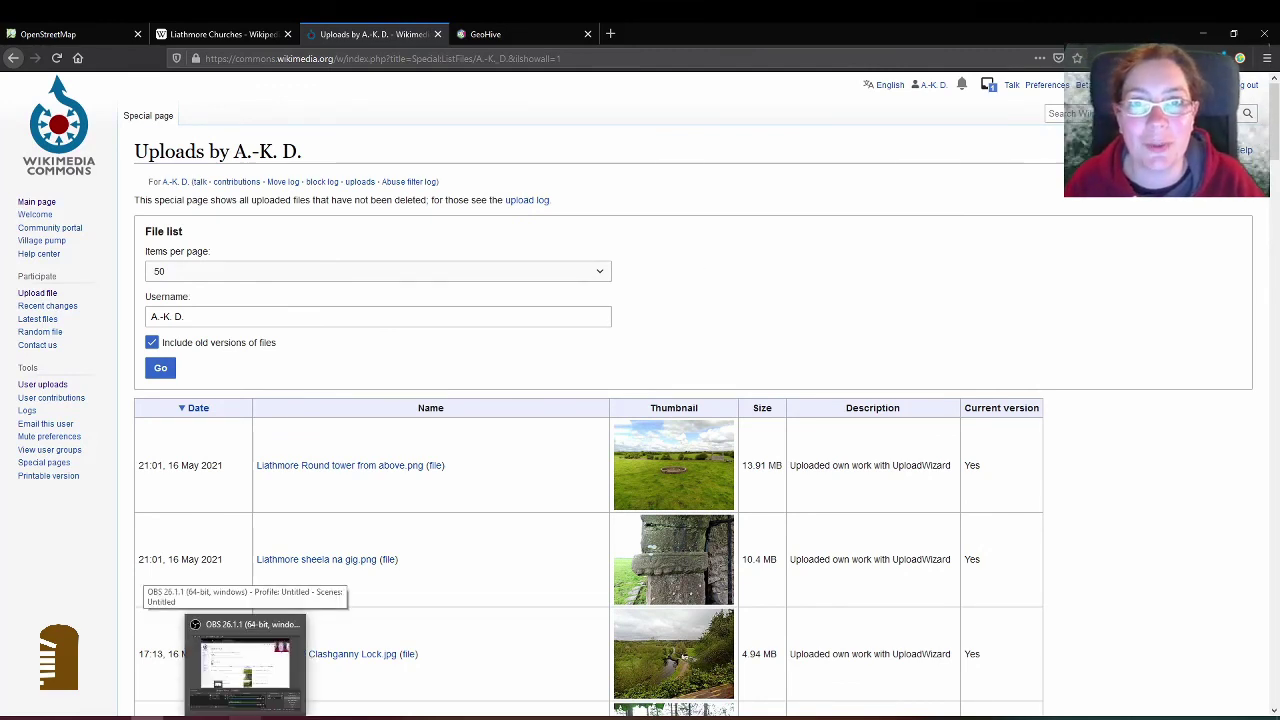